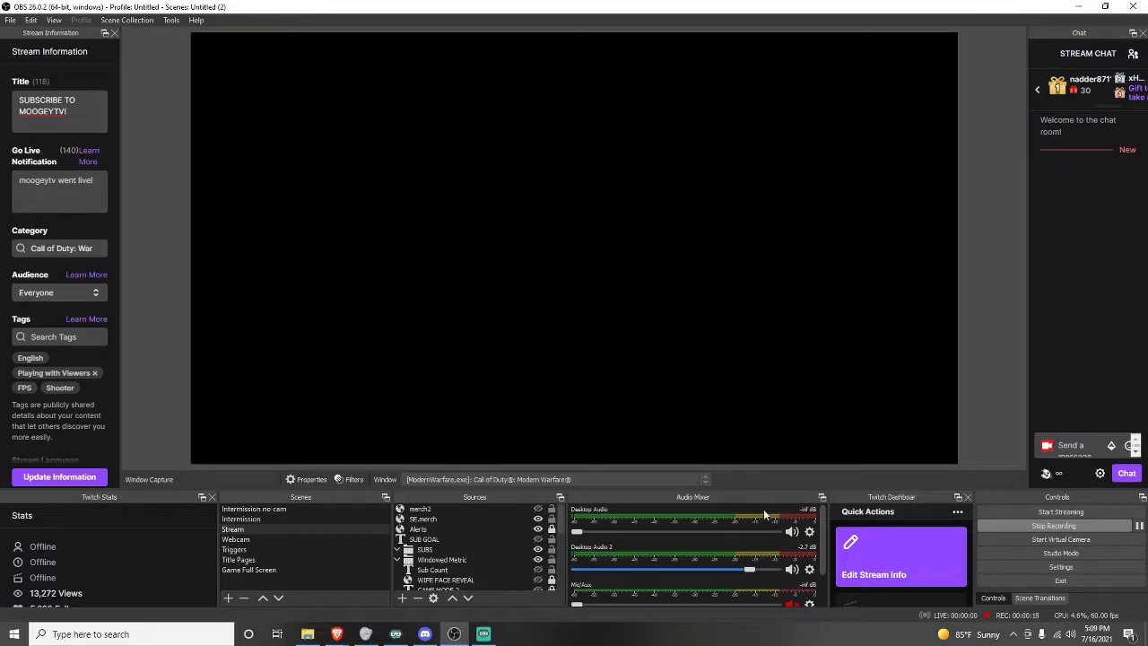
left_click_drag(894, 498, 743, 555)
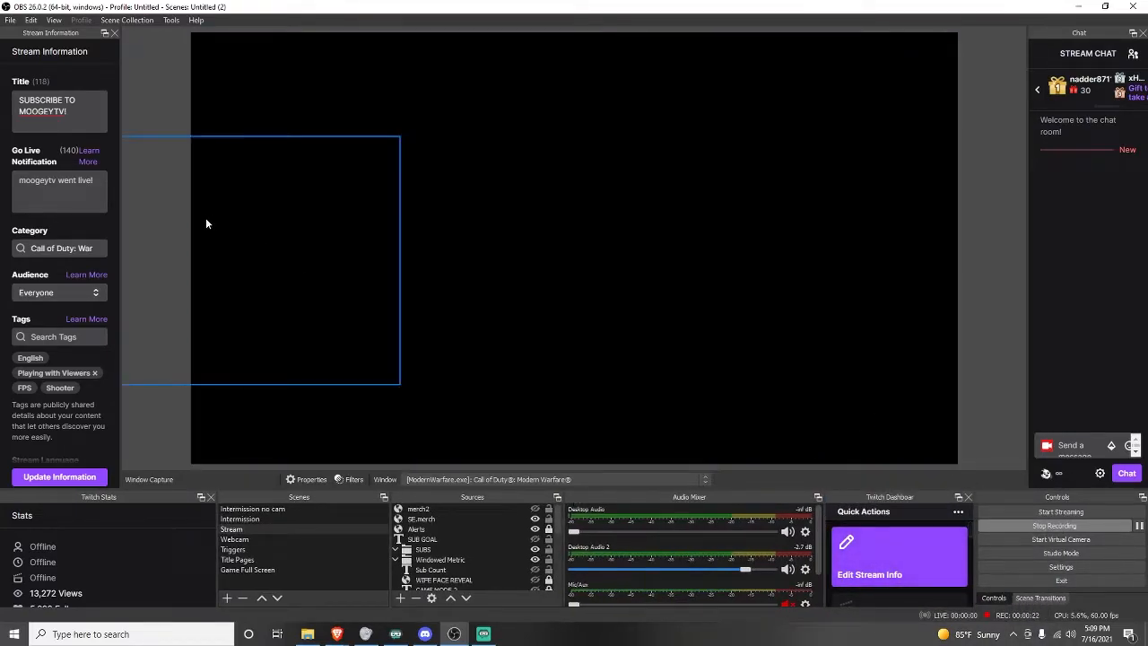
Show the Stats dock and stack it as a tab with the Stream Information dock.
left_click(55, 21)
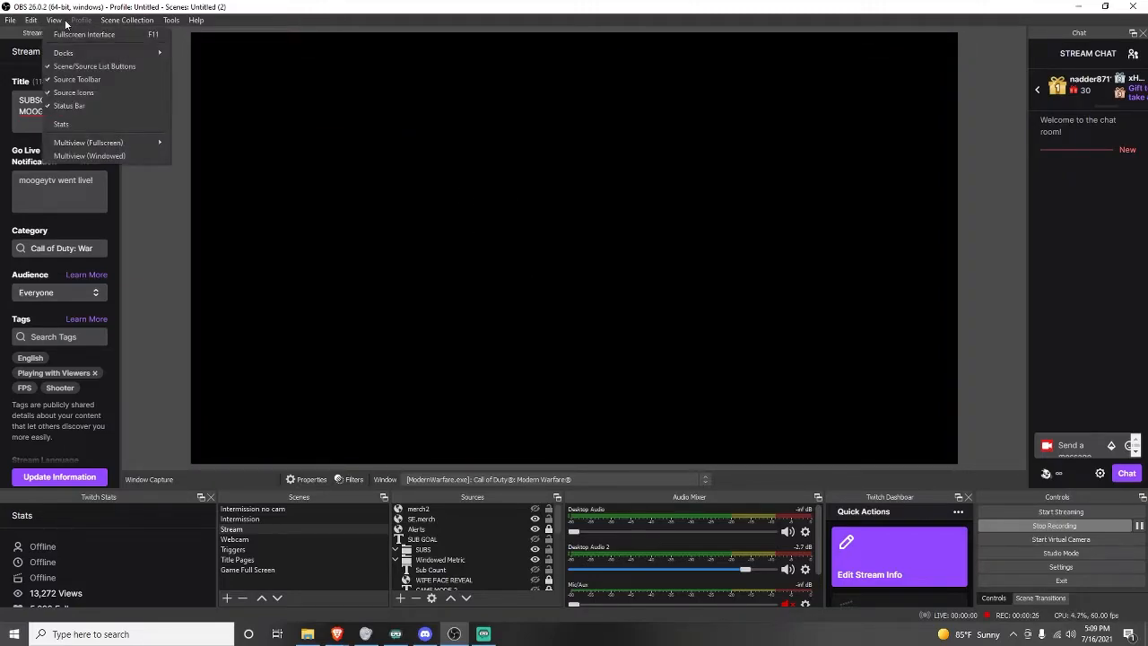
mouse_move(93, 51)
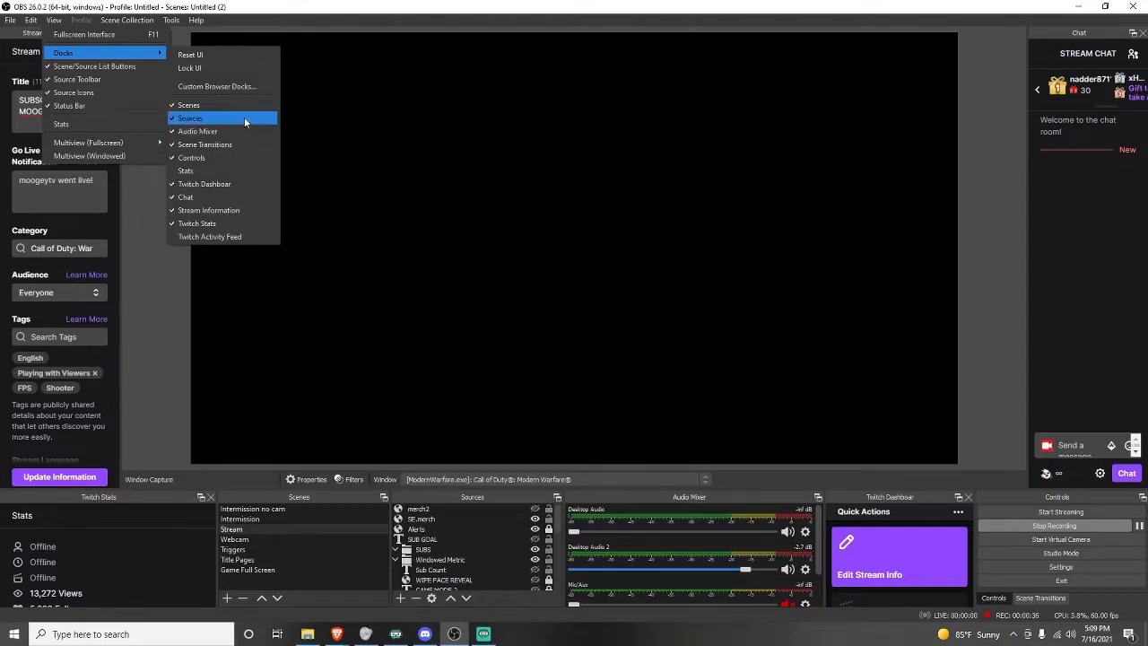
left_click(237, 172)
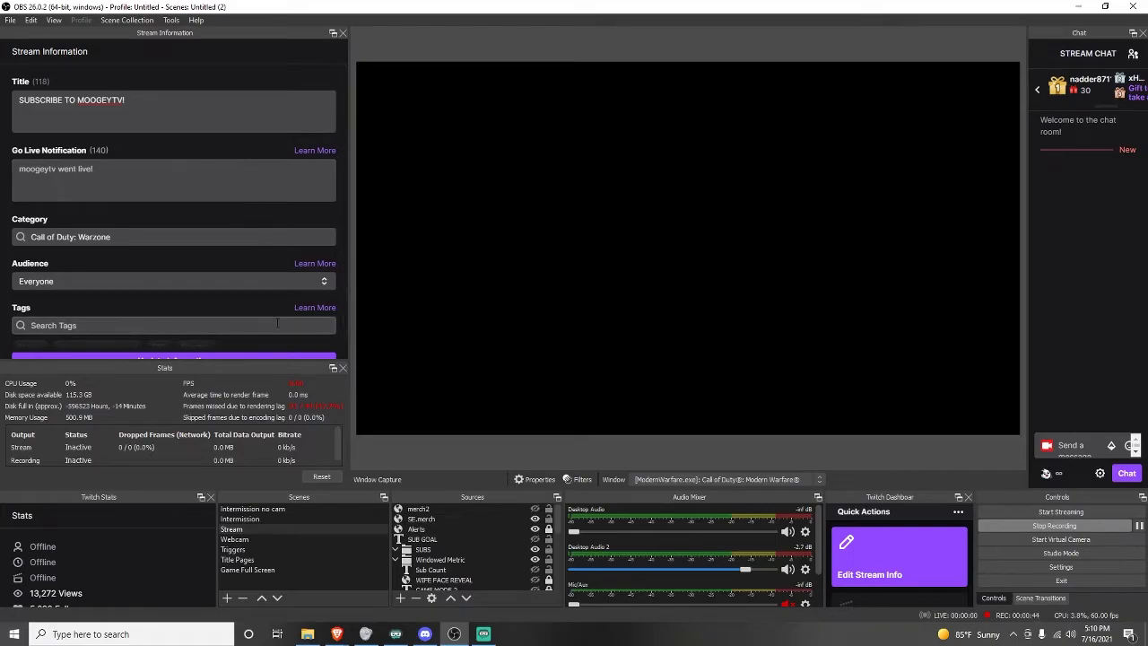
mouse_move(253, 369)
left_mouse_down()
mouse_move(287, 371)
mouse_move(693, 156)
mouse_move(736, 193)
mouse_move(421, 475)
mouse_move(285, 436)
mouse_move(264, 389)
left_mouse_up()
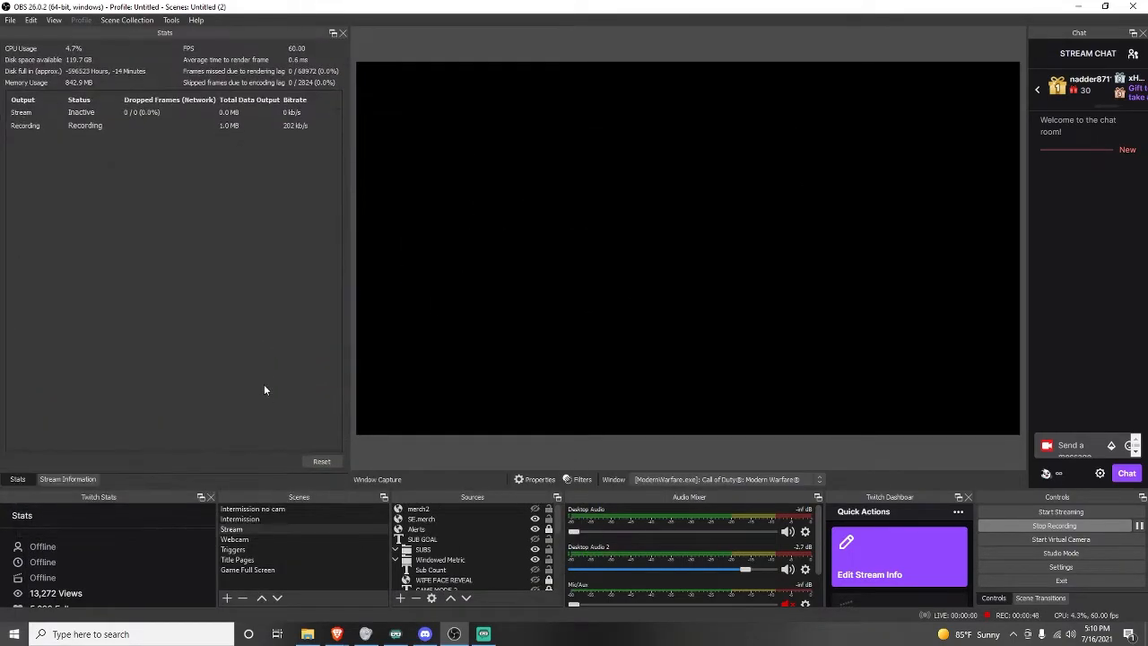
Close the Stats dock and acknowledge the closing notice.
left_click(342, 33)
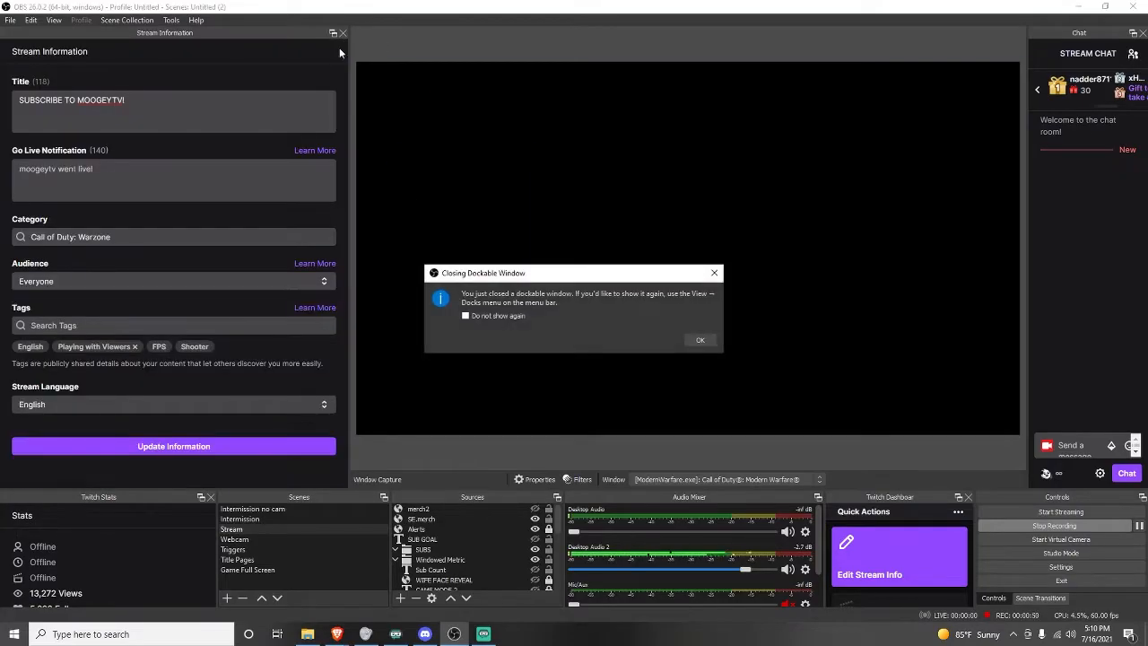
left_click(701, 340)
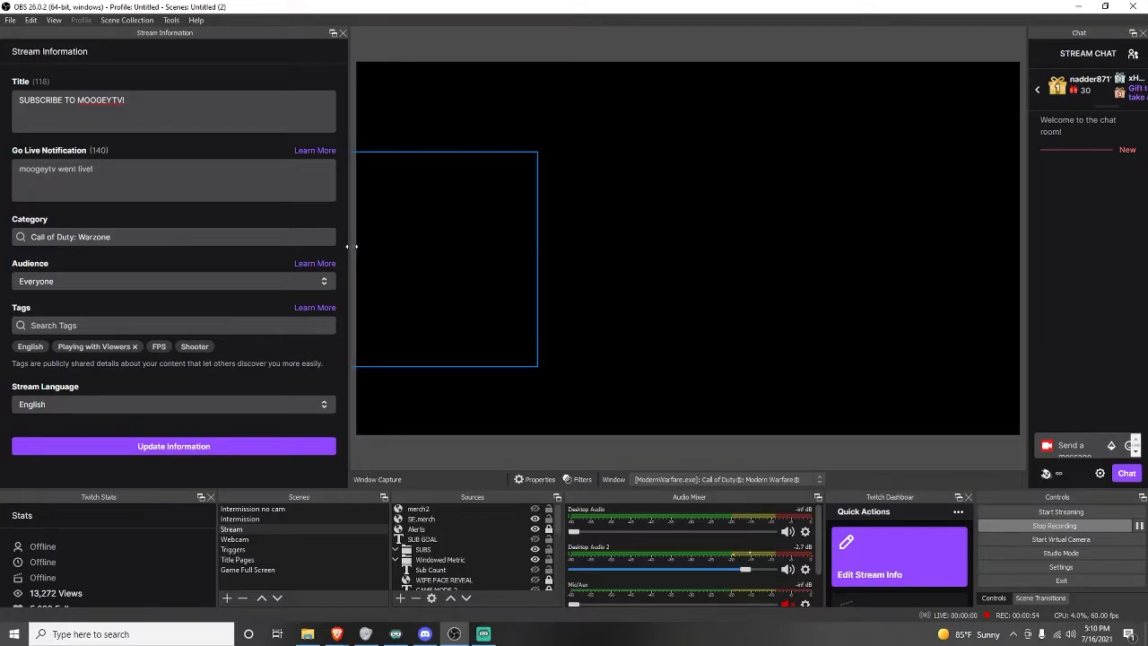
Narrow the Stream Information dock by moving its edge toward the window side.
left_click_drag(348, 242, 130, 244)
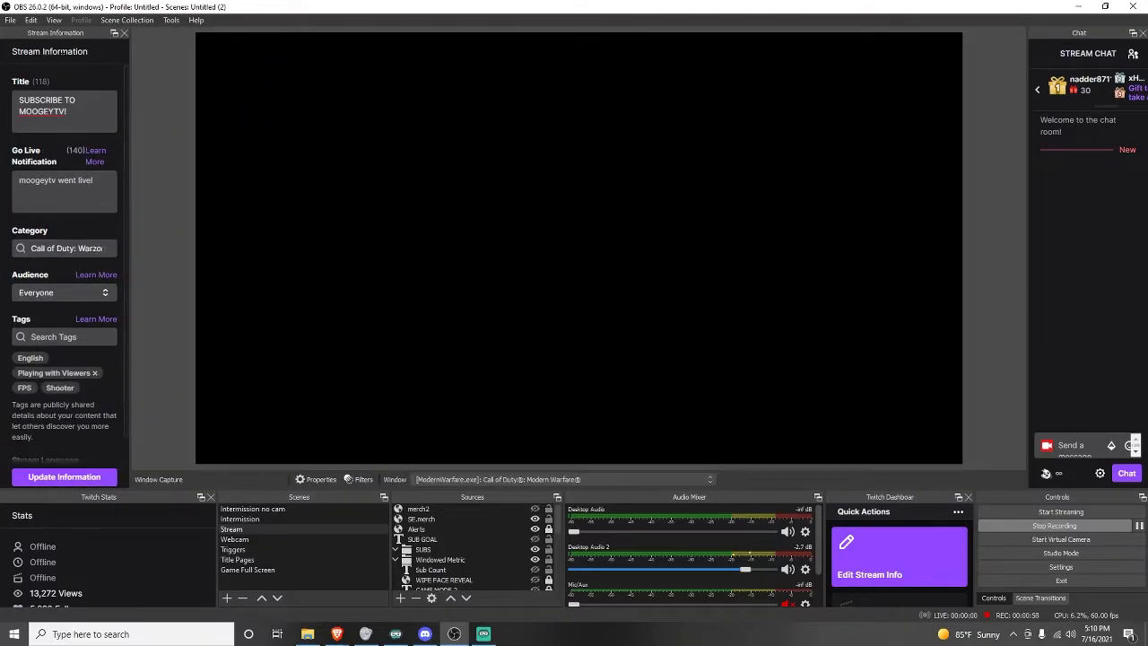
Replace the stream title with WARZONE WITH THE SQUAD!!!
left_click(76, 129)
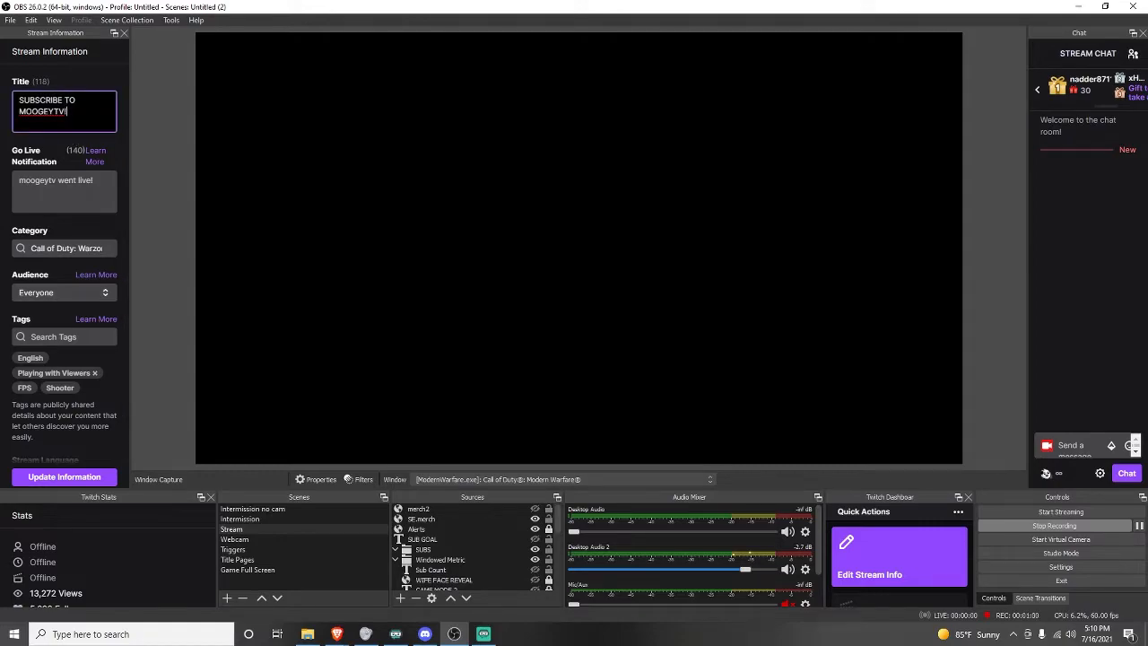
key("ctrl+a")
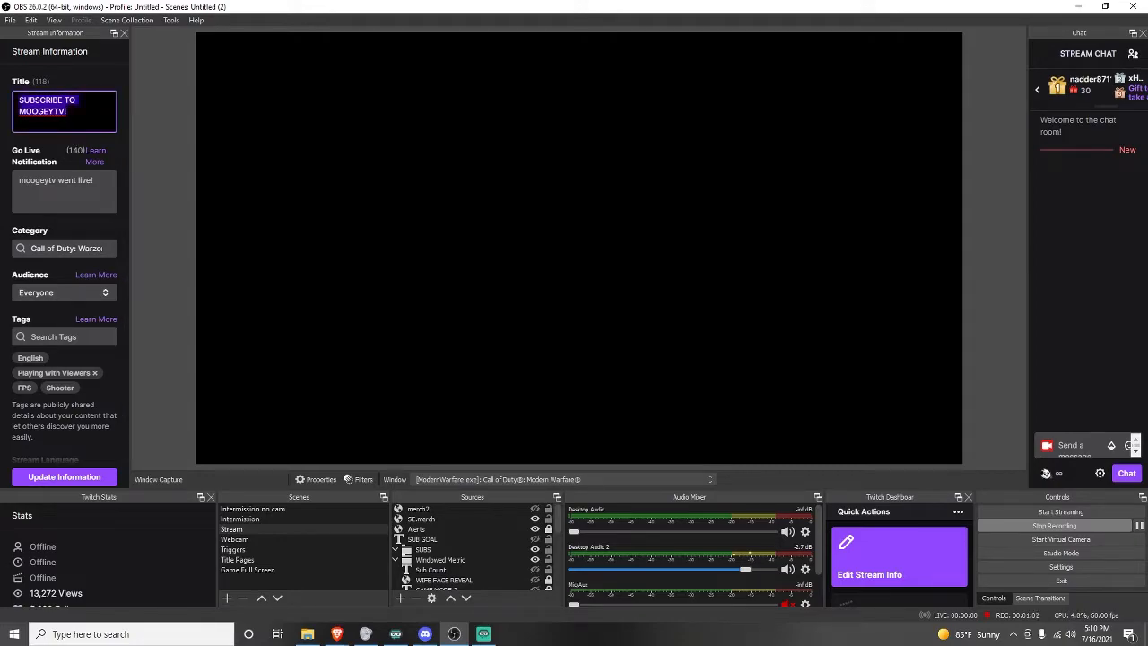
key("BackSpace")
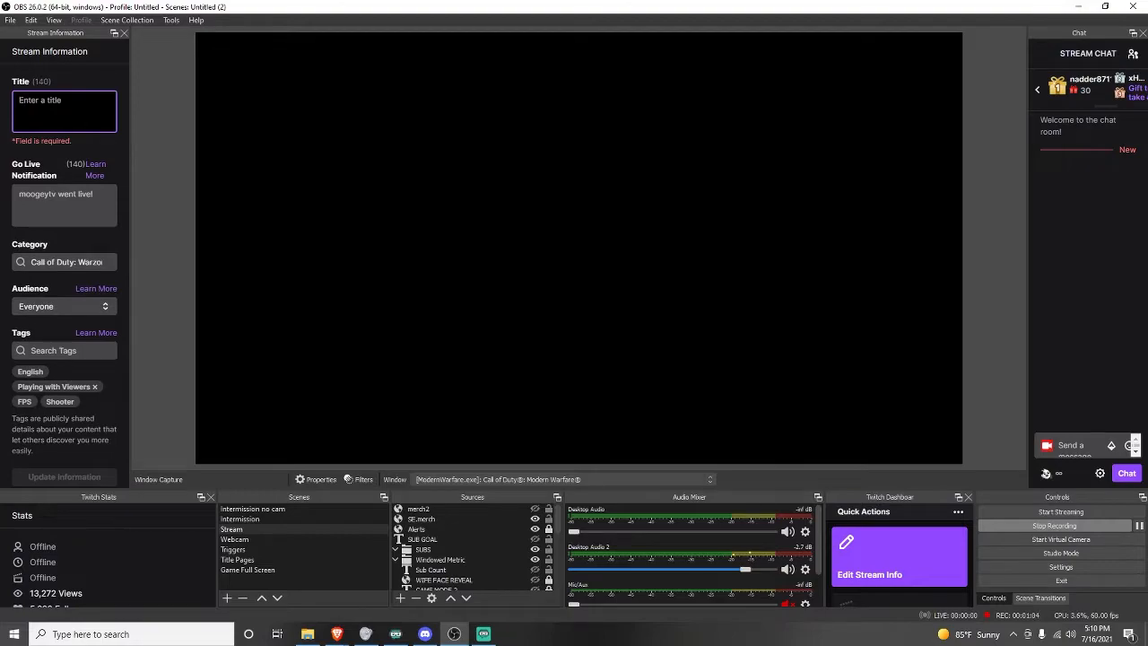
type("WARZINE -")
key("BackSpace")
key("BackSpace")
key("BackSpace")
key("BackSpace")
key("BackSpace")
type("ONE W")
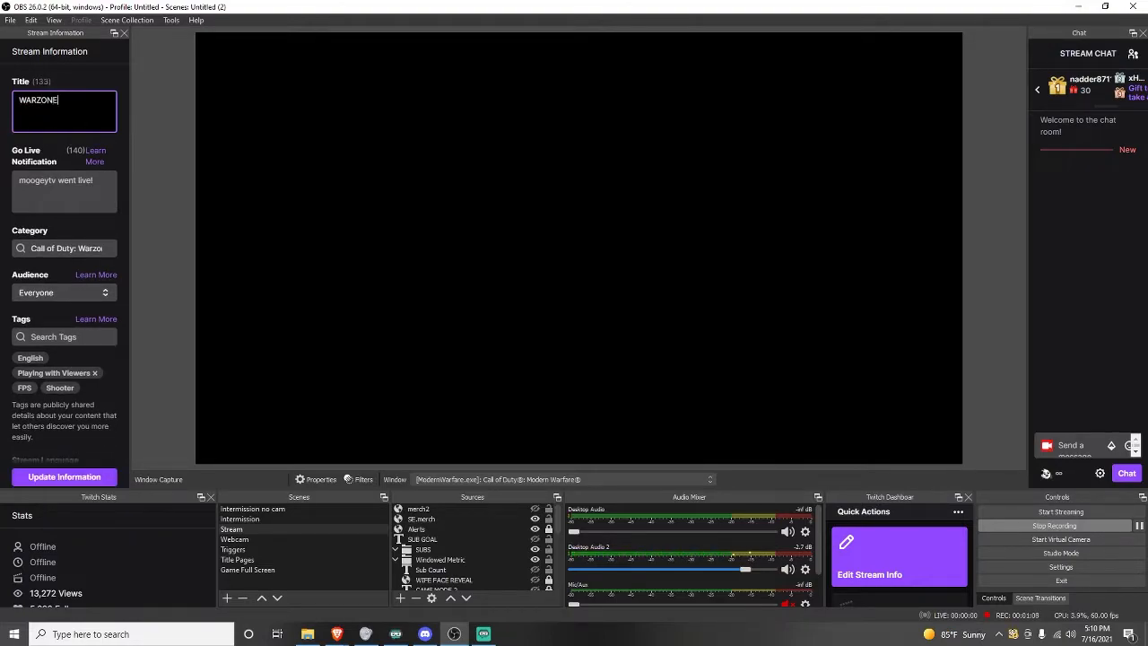
key("BackSpace")
key("BackSpace")
type("ITH THE SQUAD!!!")
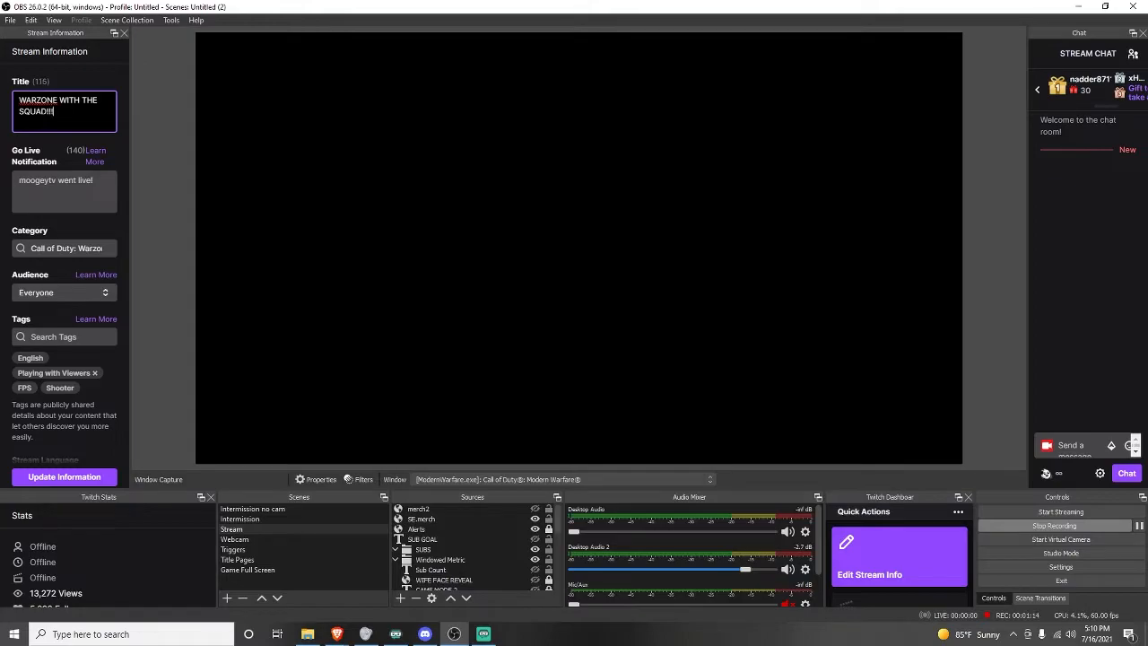
Examine the go live notification, category, audience and tags fields of the stream information.
left_click(76, 199)
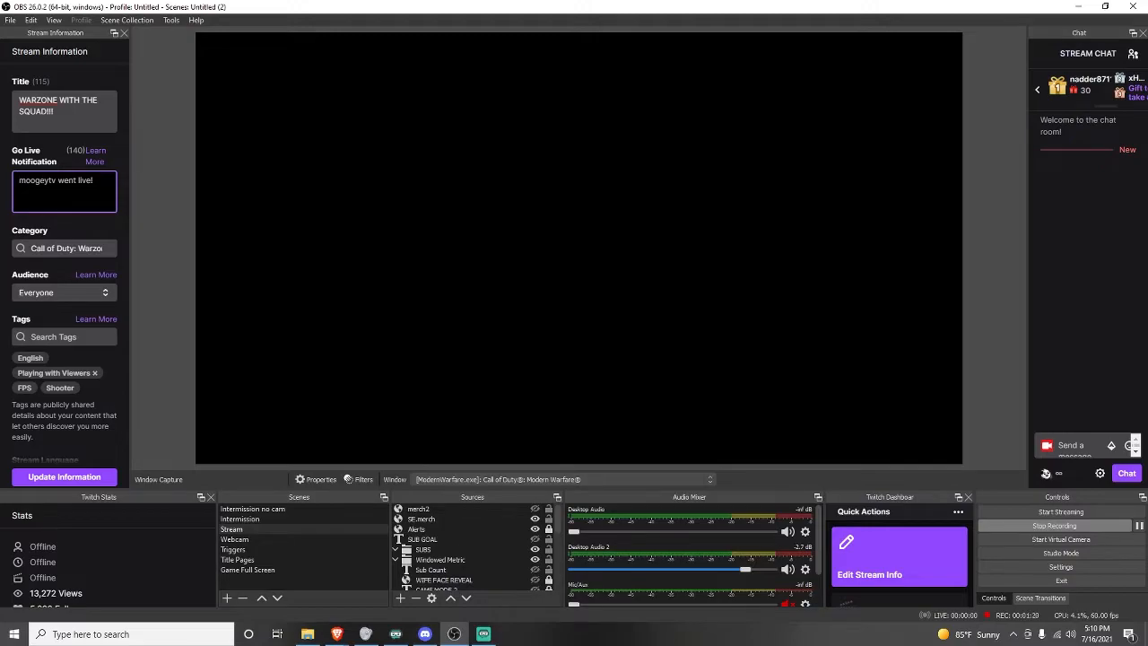
left_click(68, 249)
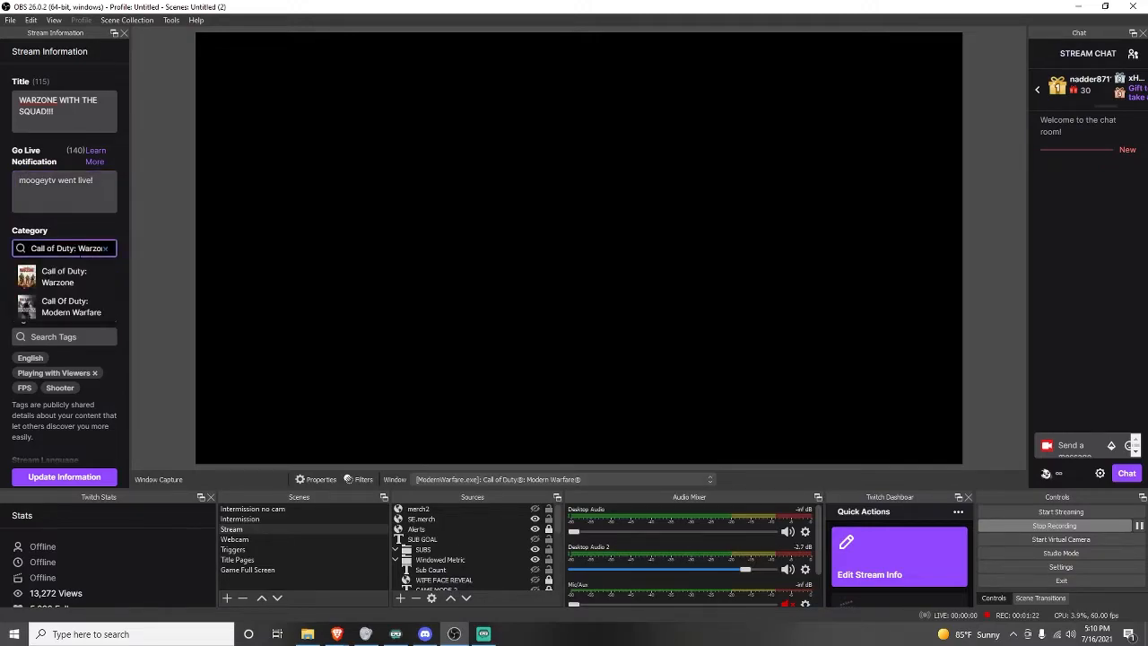
scroll(90, 295, "down", 1)
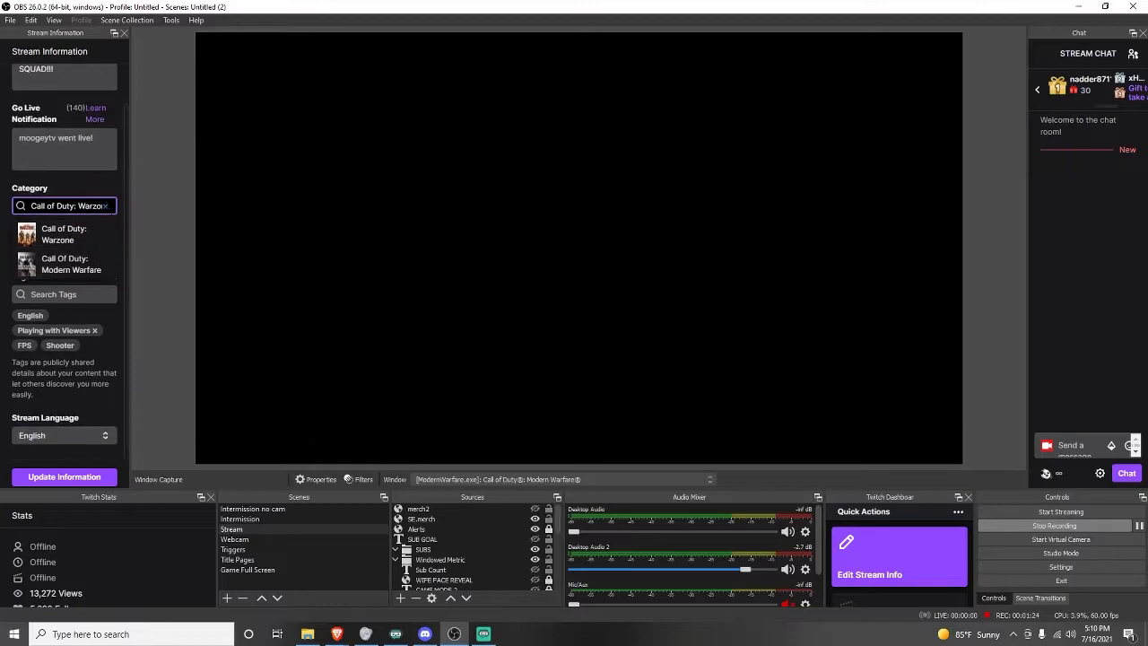
left_click(96, 186)
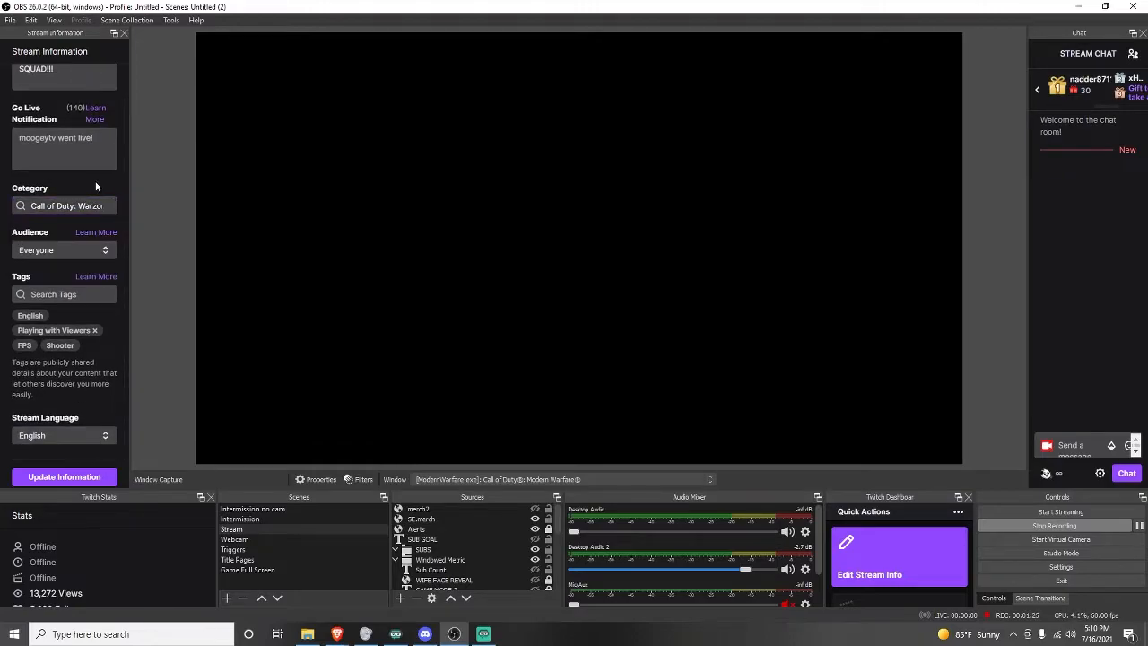
left_click(107, 250)
left_click(47, 233)
left_click(59, 294)
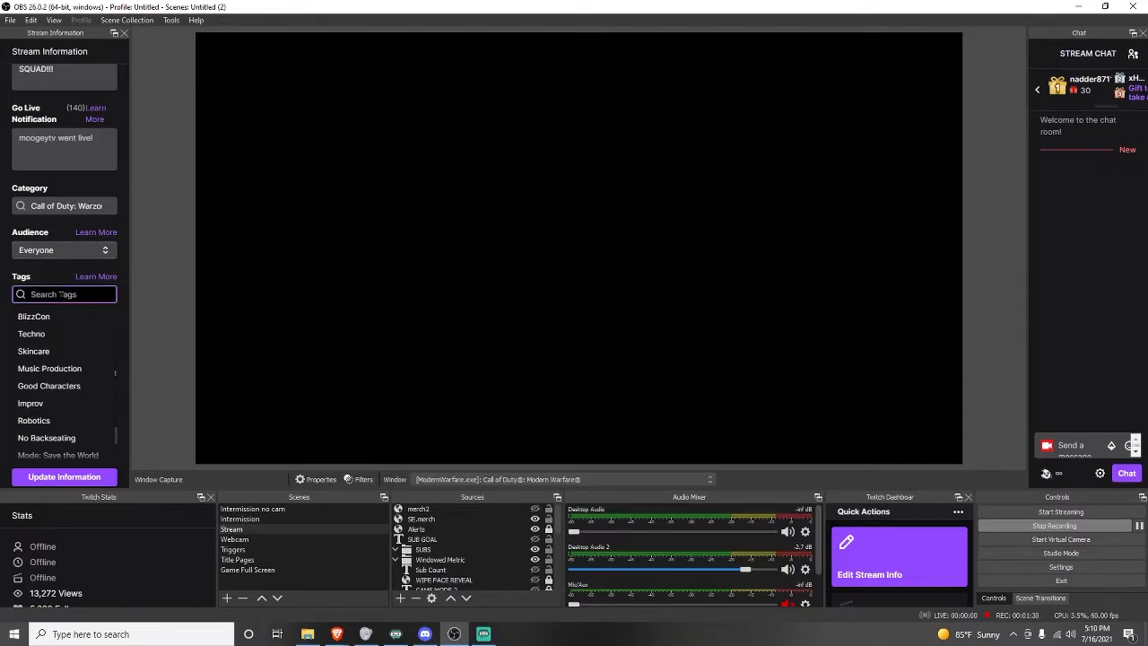
left_click(42, 265)
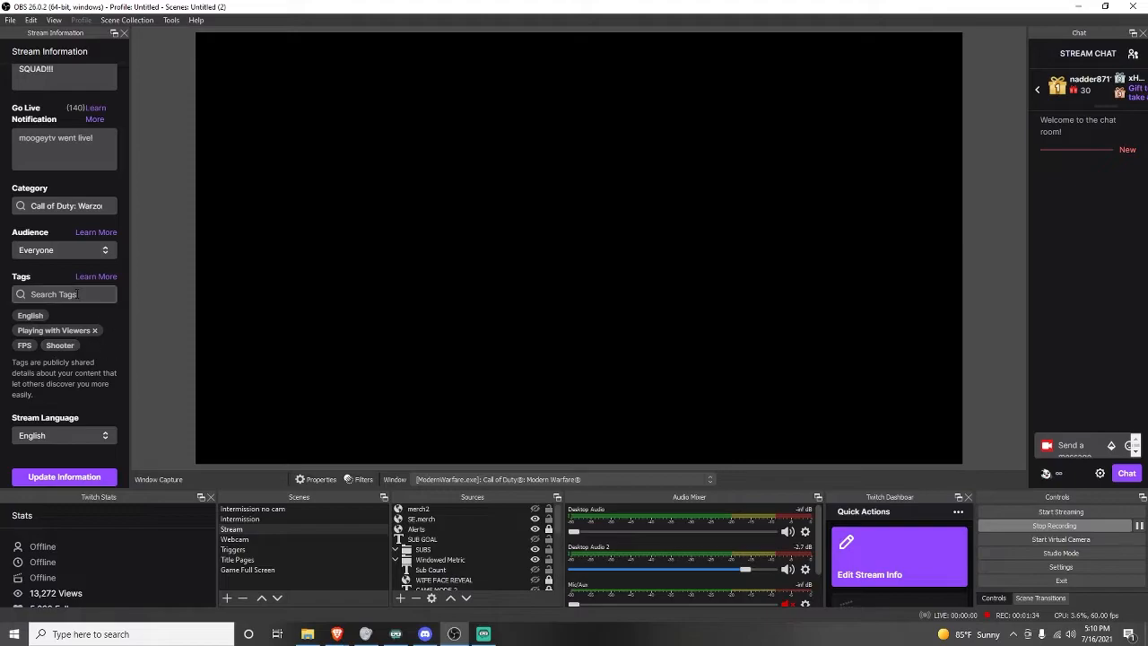
Try searching the stream tags for batt, then clear the search.
left_click(76, 294)
type("batt")
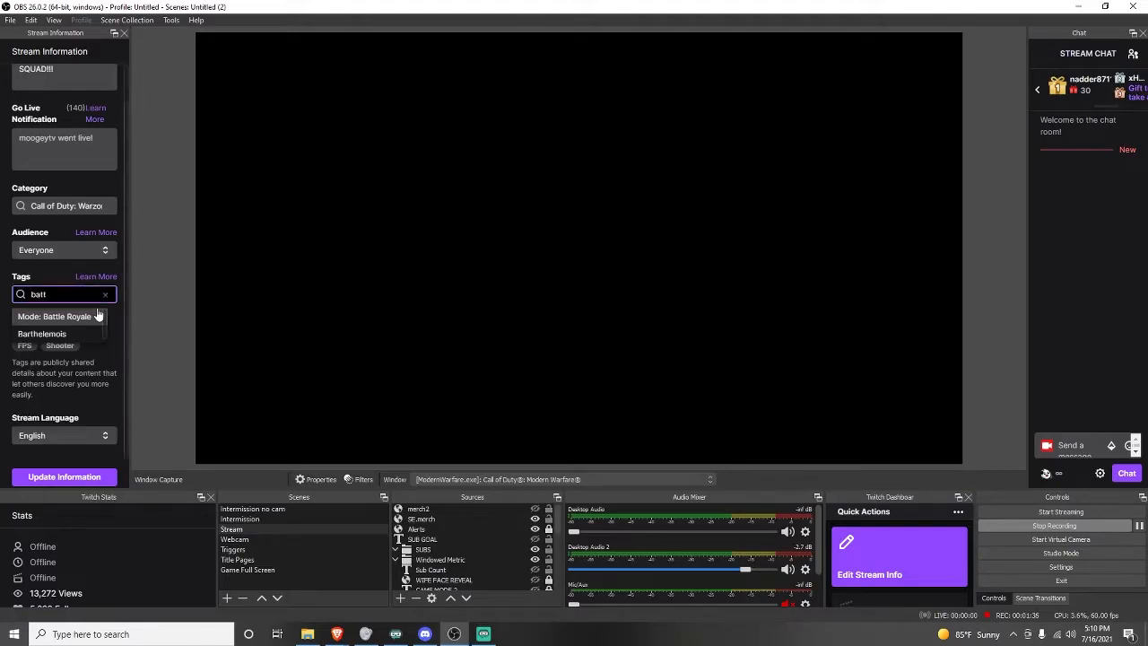
double_click(41, 294)
key("BackSpace")
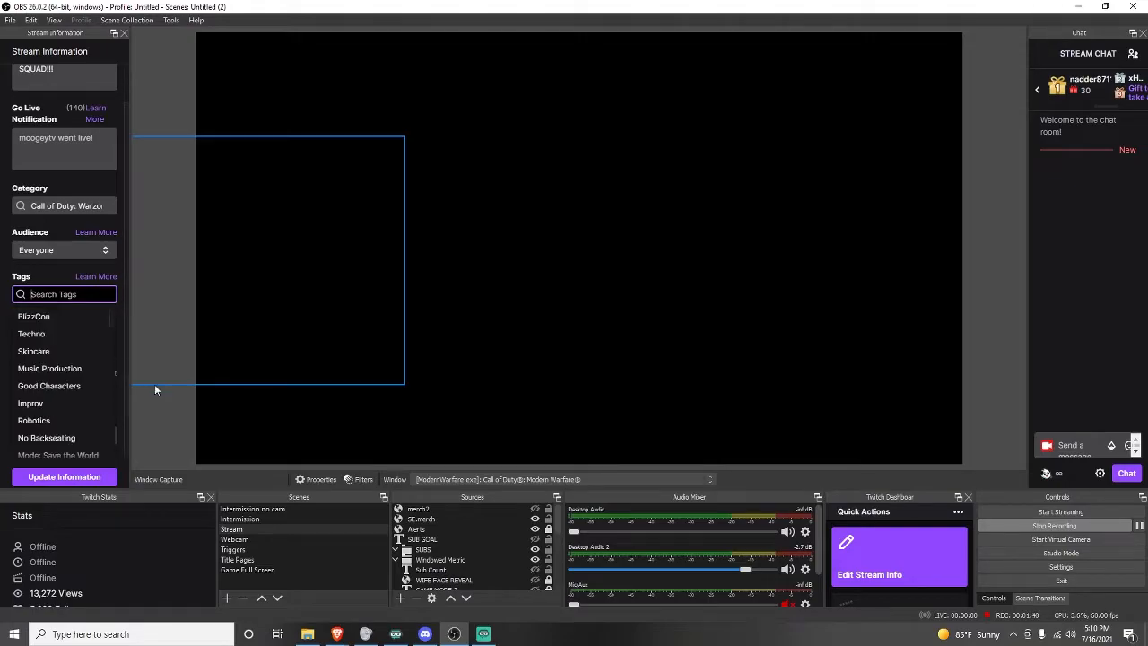
left_click(154, 373)
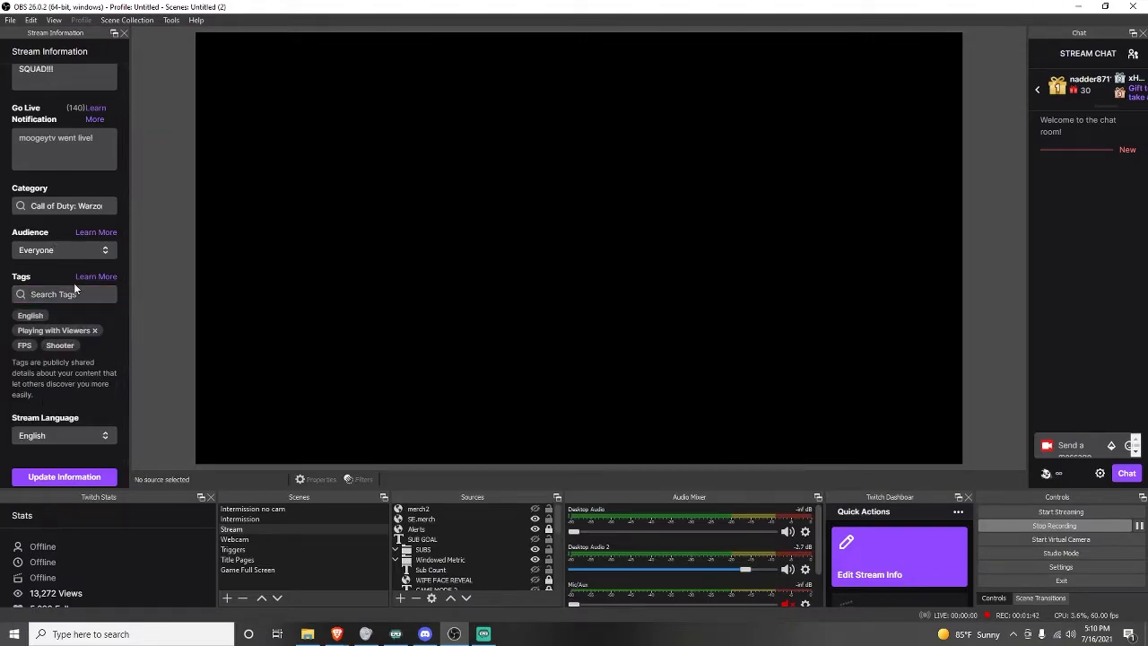
Add the No Backseating tag to the stream's tags.
scroll(72, 164, "up", 1)
scroll(88, 314, "down", 1)
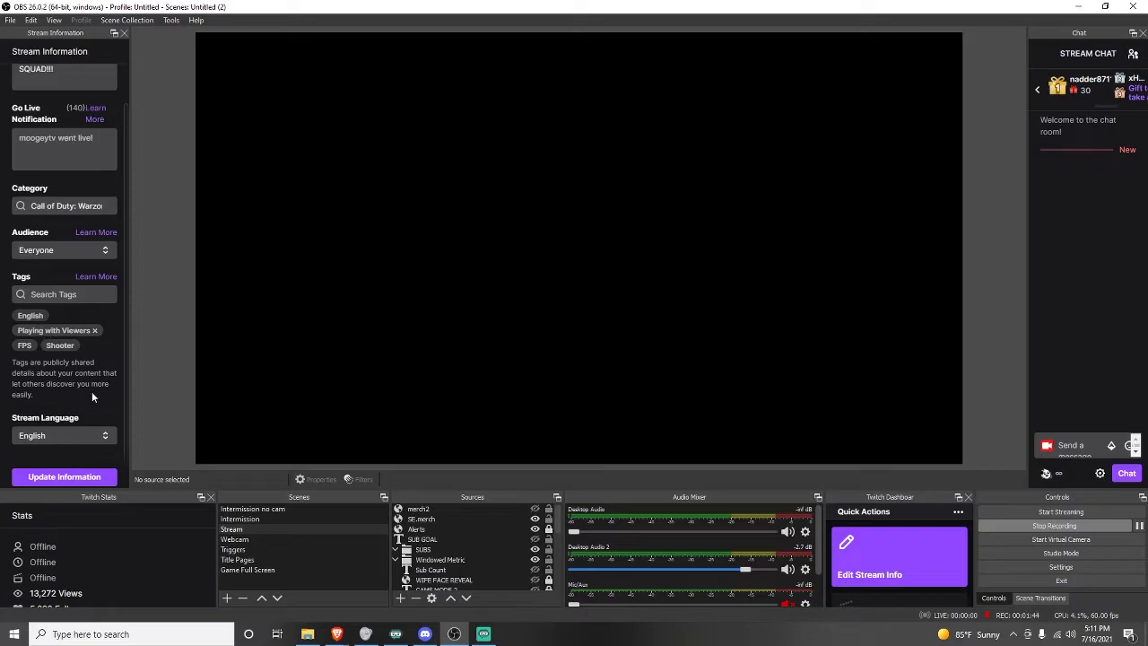
scroll(93, 391, "down", 1)
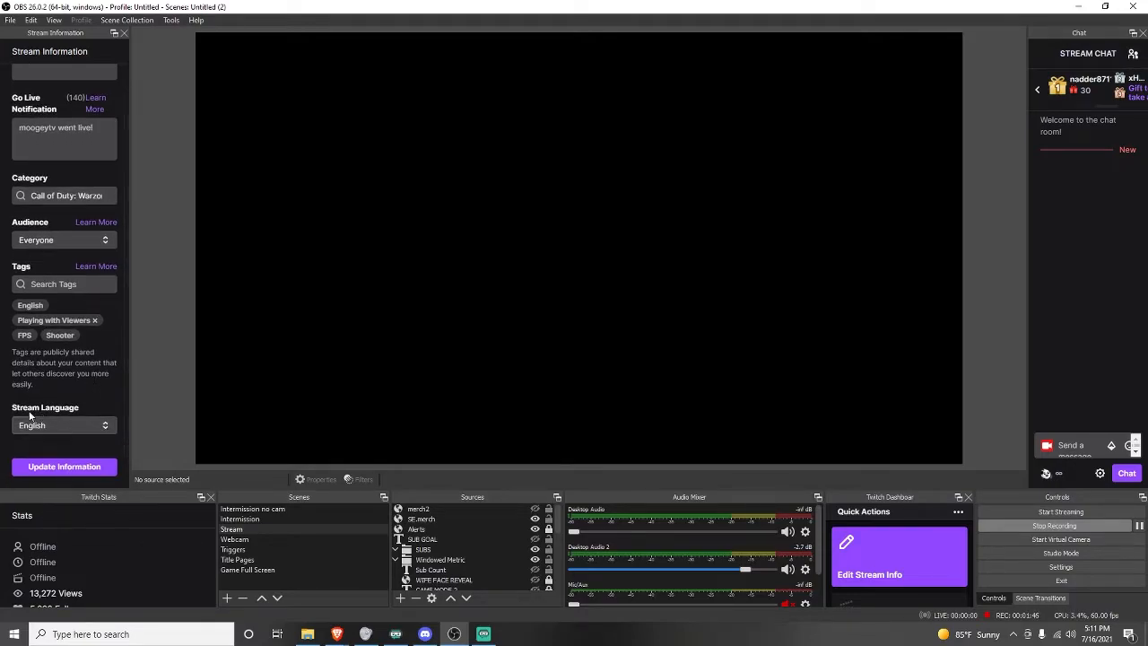
left_click(106, 431)
left_click_drag(105, 443, 114, 451)
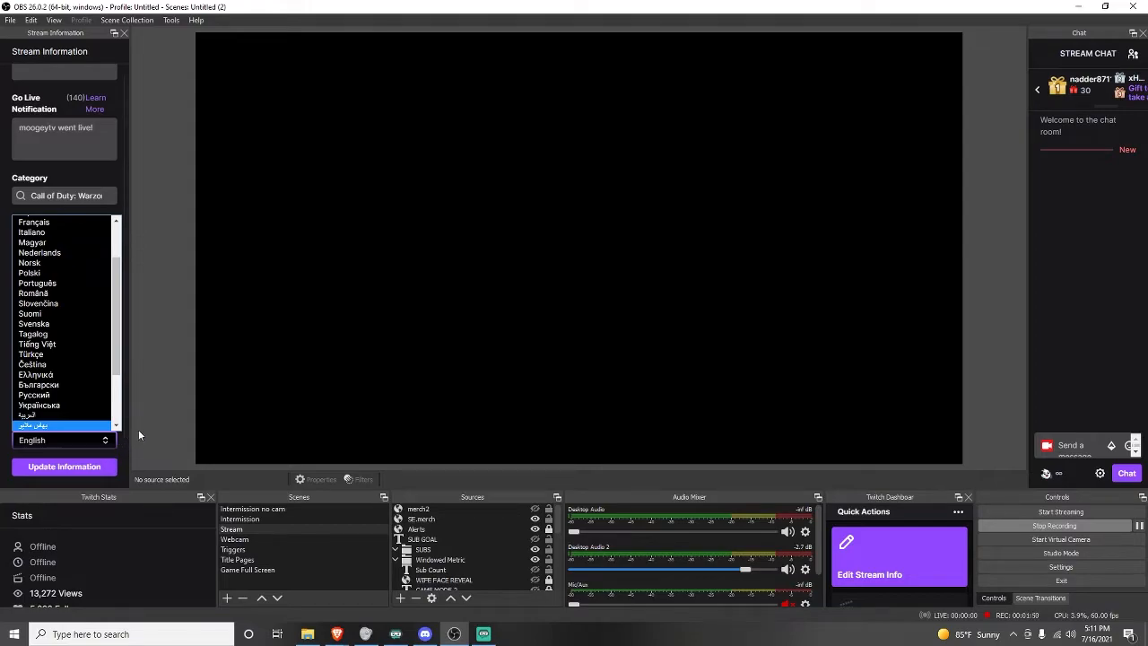
left_click(123, 442)
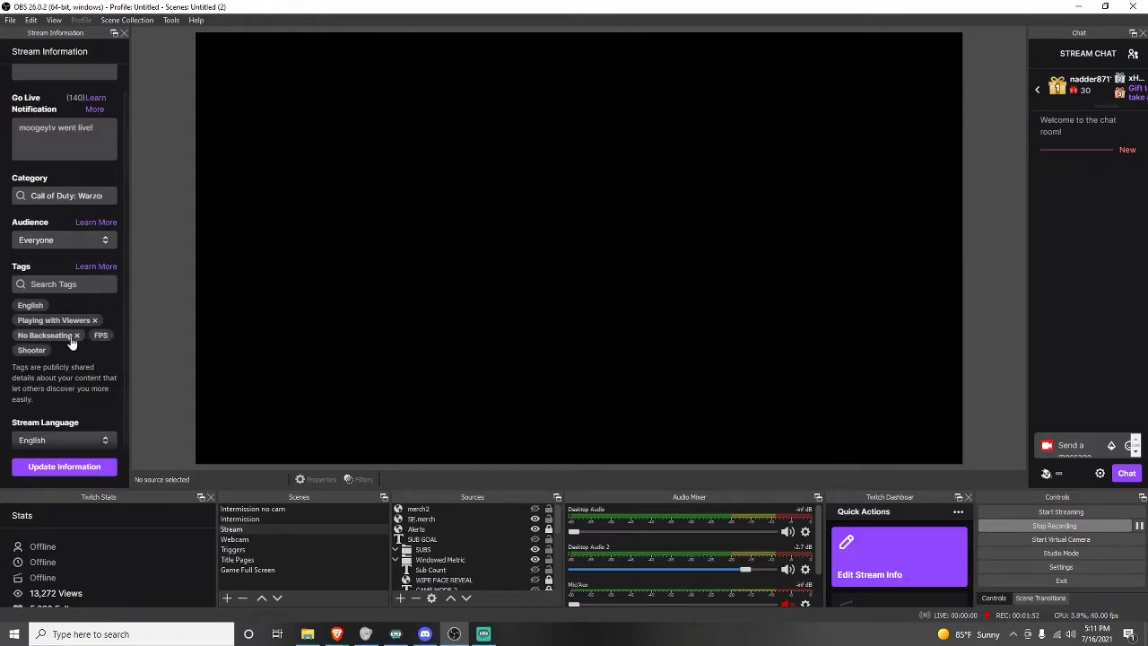
scroll(70, 269, "up", 2)
scroll(90, 476, "down", 3)
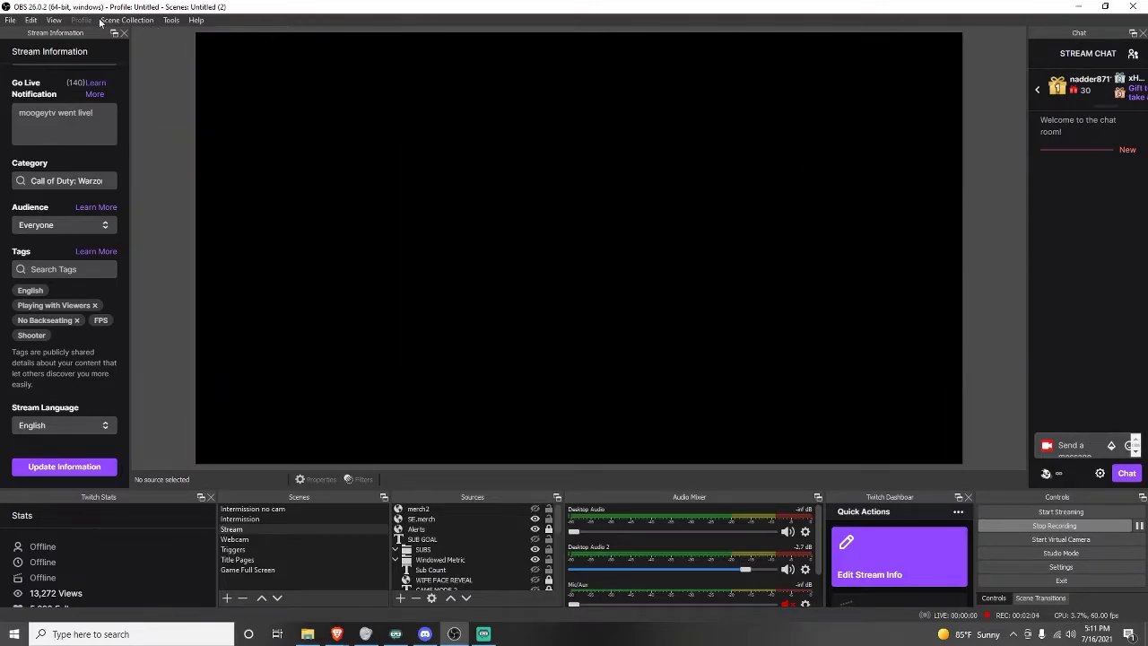
left_click(54, 20)
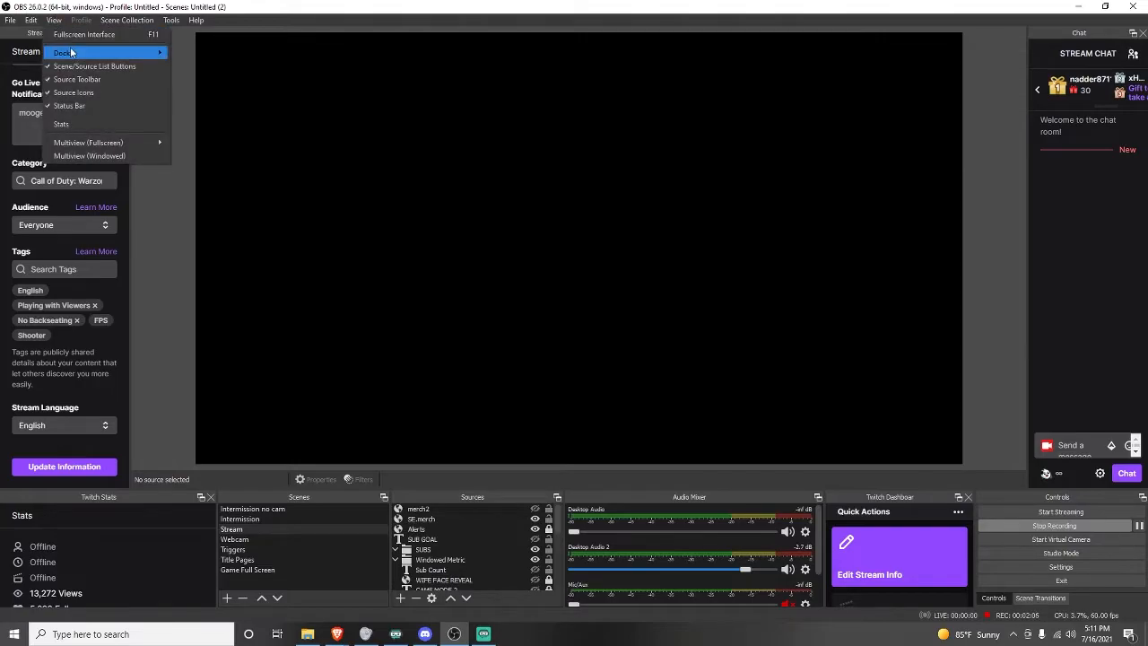
mouse_move(70, 49)
left_click(55, 20)
left_click(56, 23)
left_click(56, 24)
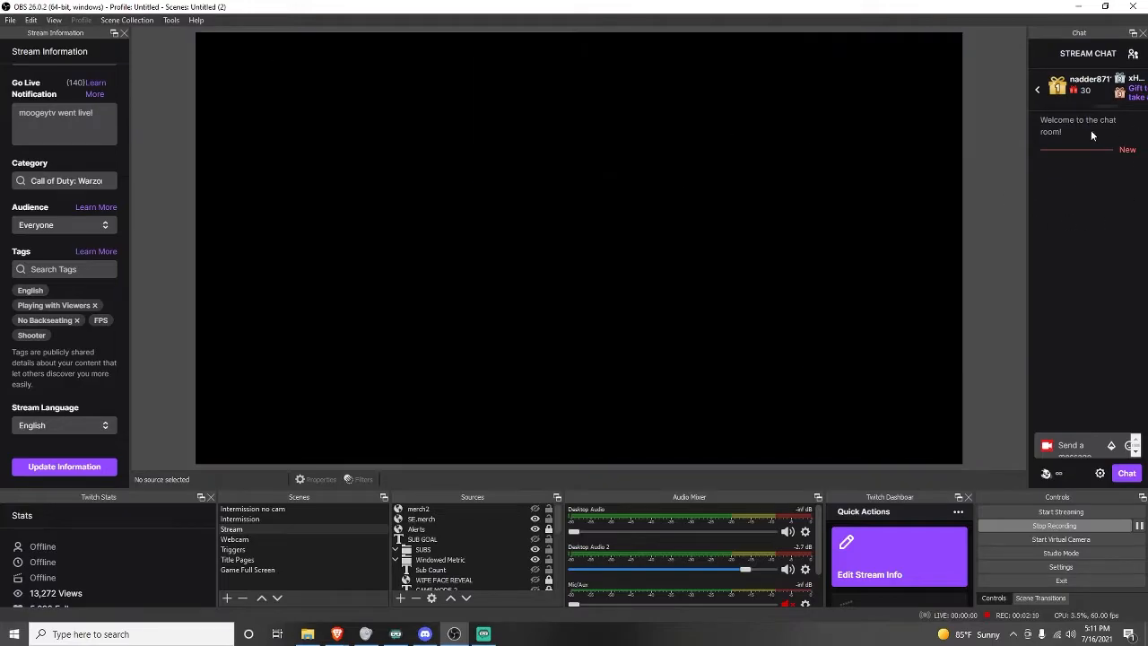
Browse the chat dock's cheer highlights and weekly top cheerers leaderboard.
left_click(1086, 446)
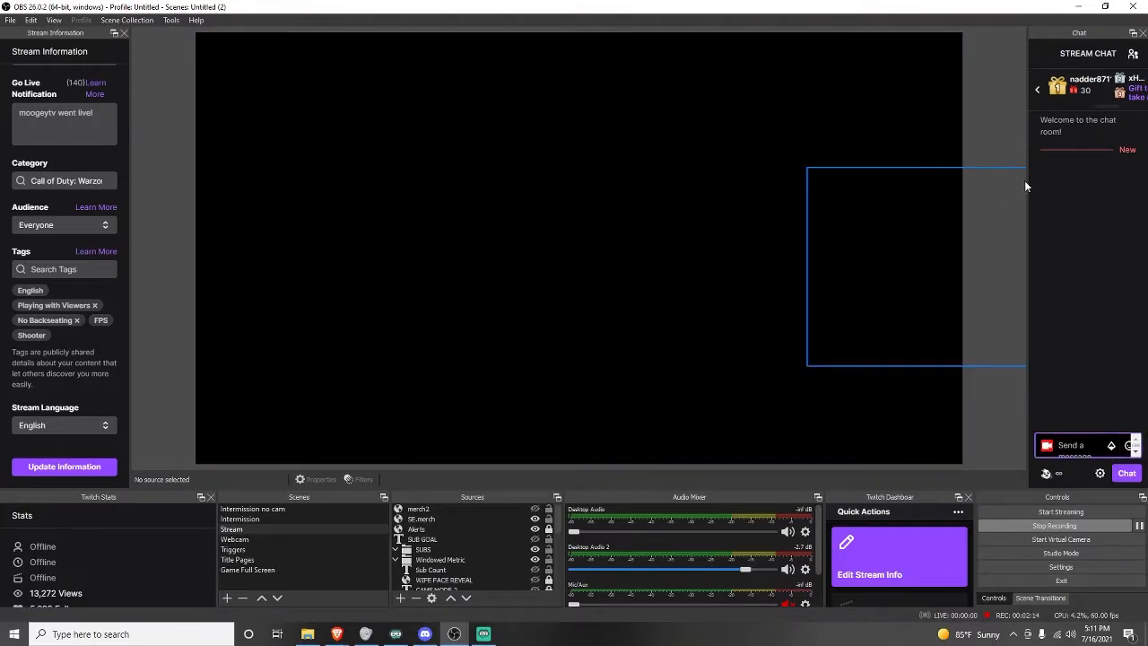
left_click(1038, 91)
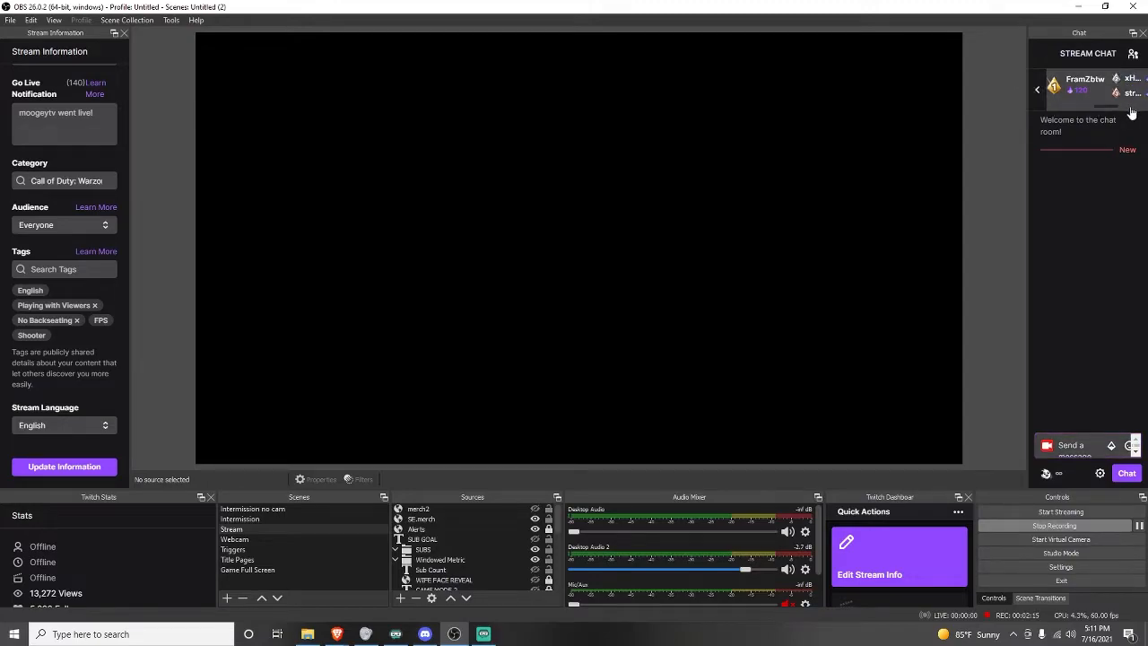
left_click(1085, 106)
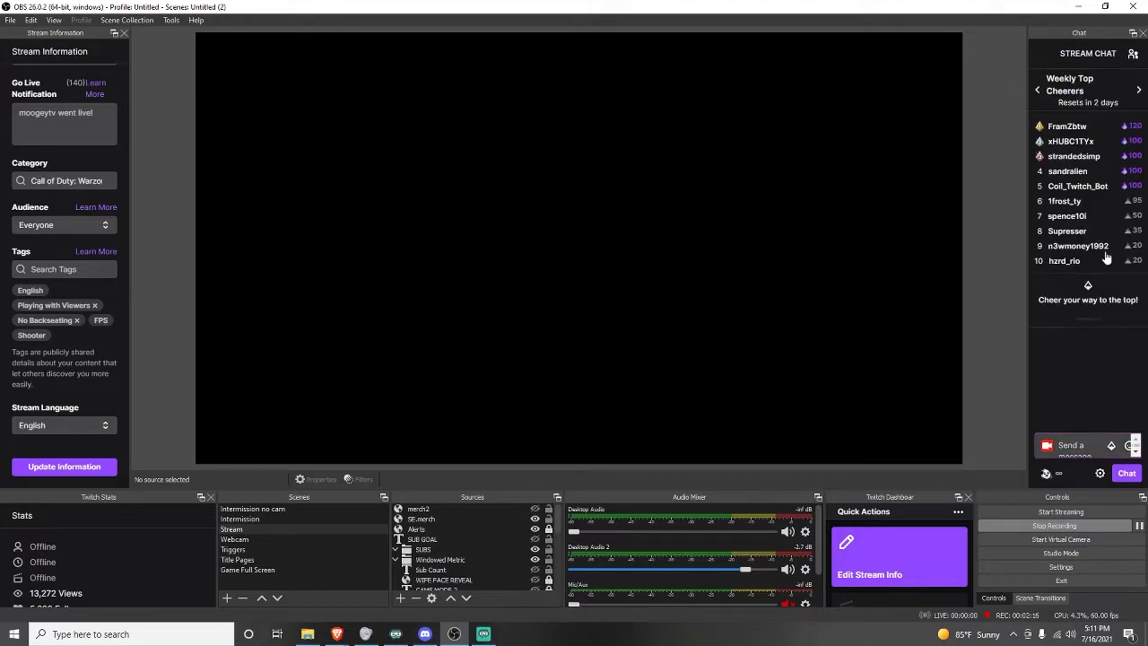
left_click(1041, 101)
left_click(1111, 202)
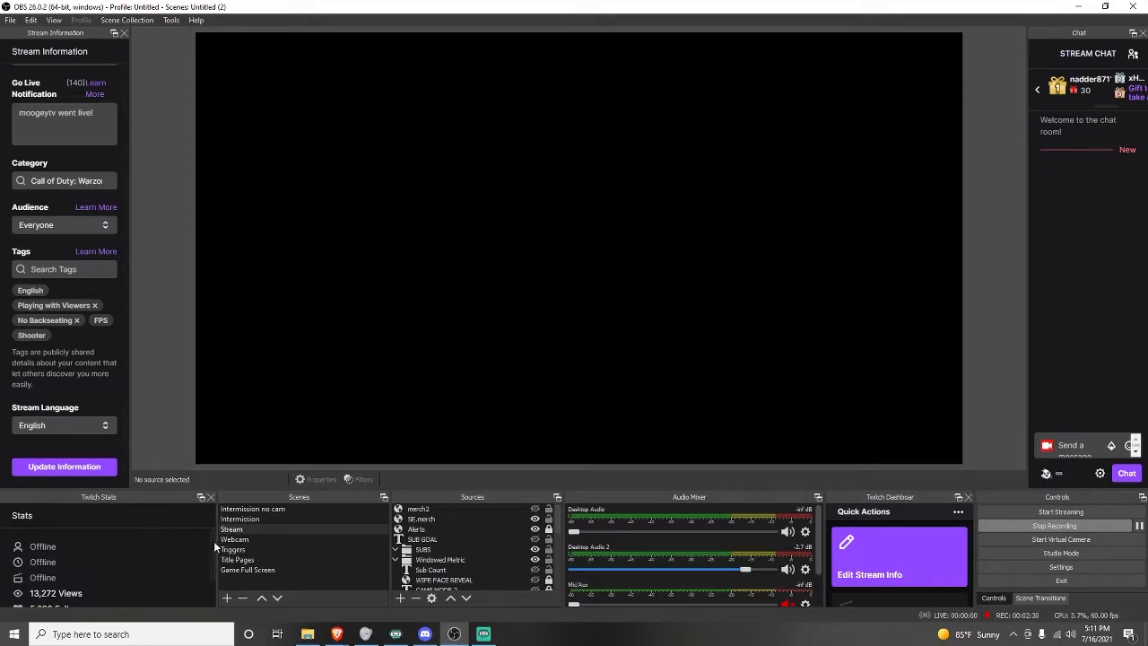
Narrow the Twitch Stats dock so the Scenes dock becomes wider.
left_click_drag(215, 527, 143, 531)
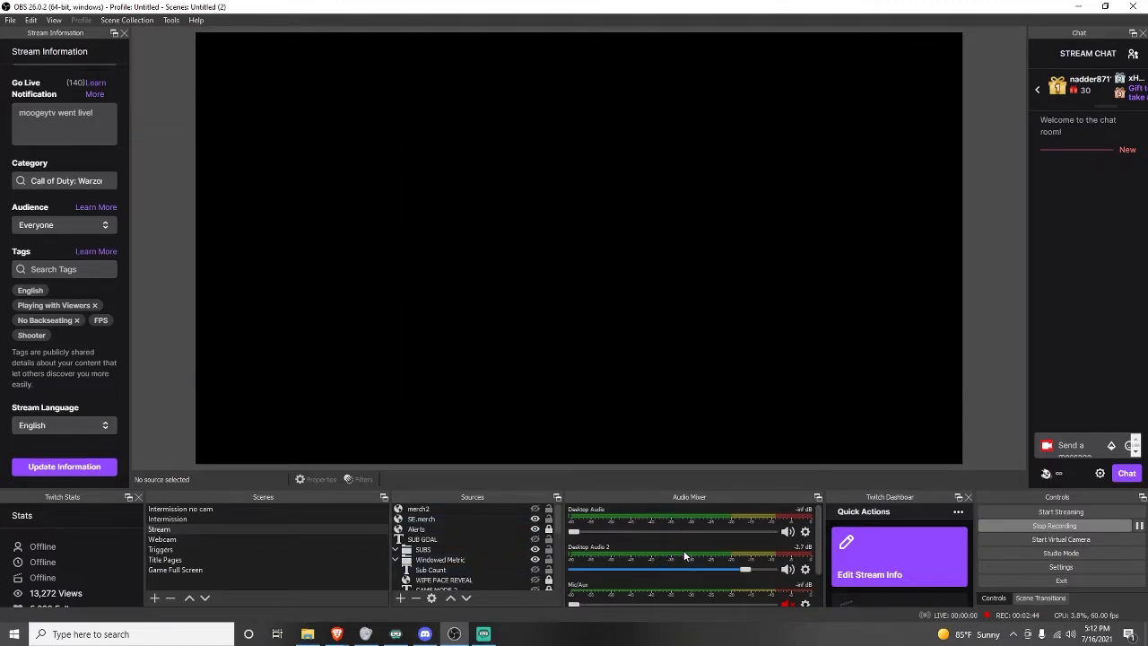
scroll(685, 556, "down", 2)
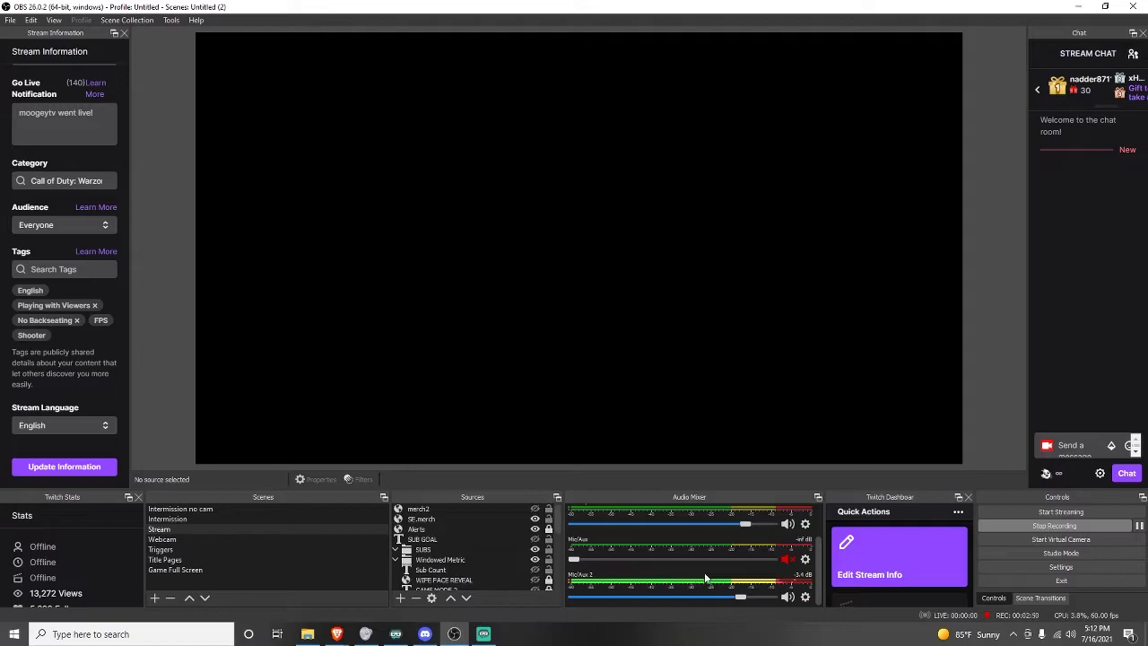
Open the Mic/Aux 2 audio filters to review them, then close the filters window.
left_click(805, 597)
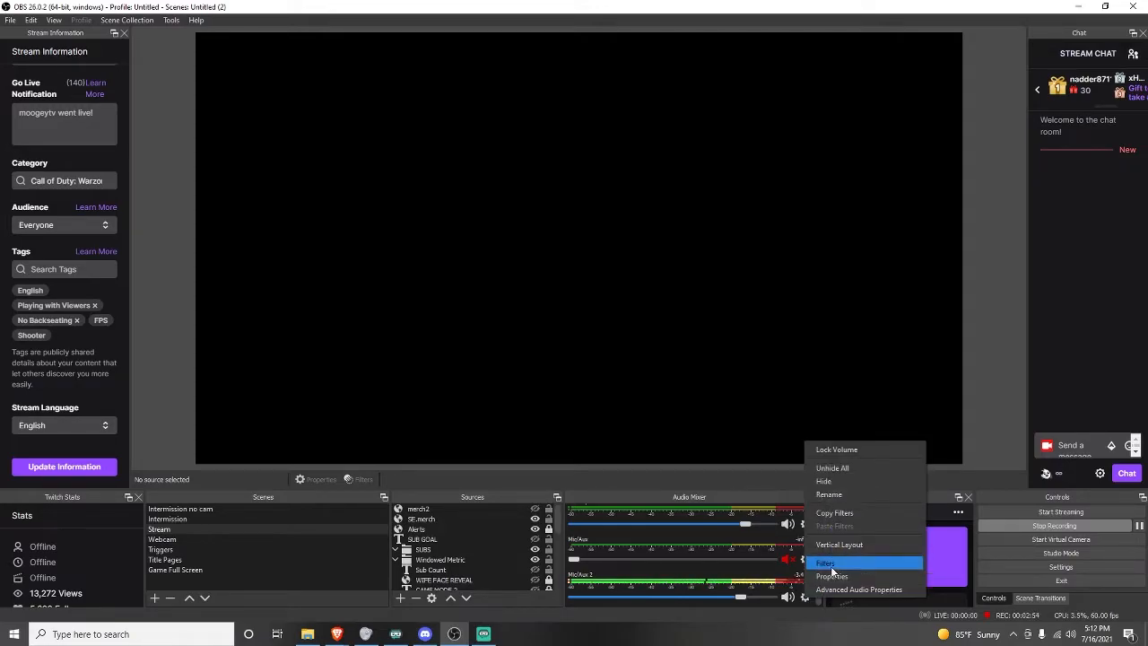
left_click(825, 562)
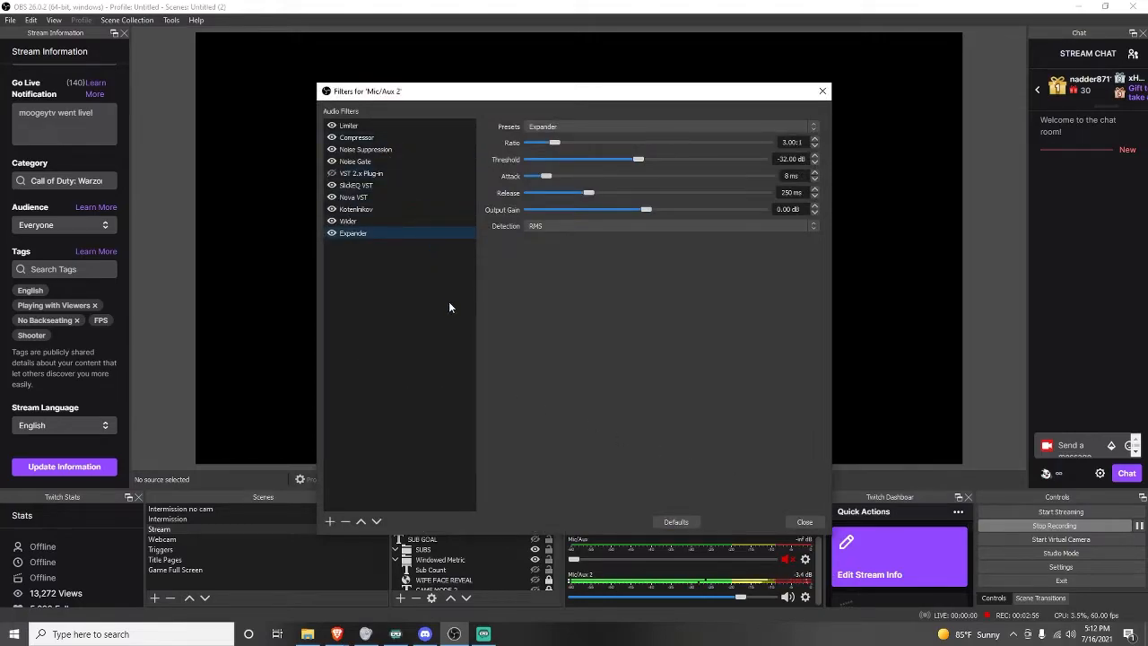
left_click(804, 521)
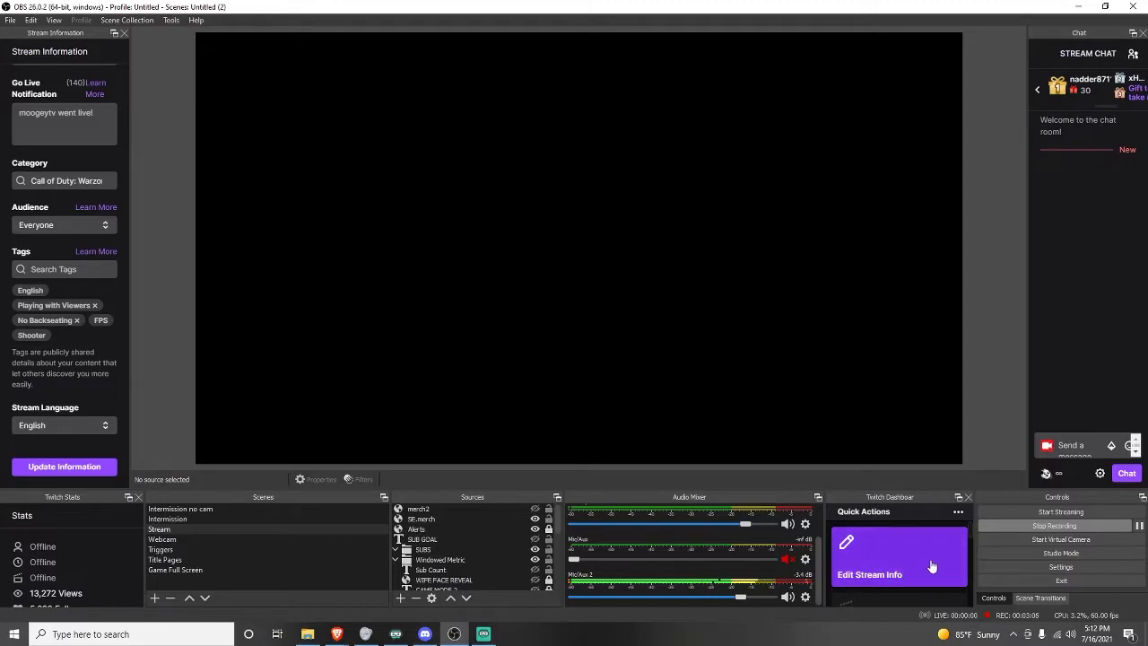
Scroll through the quick actions in the Twitch Dashboard dock.
scroll(911, 565, "down", 2)
scroll(910, 565, "down", 4)
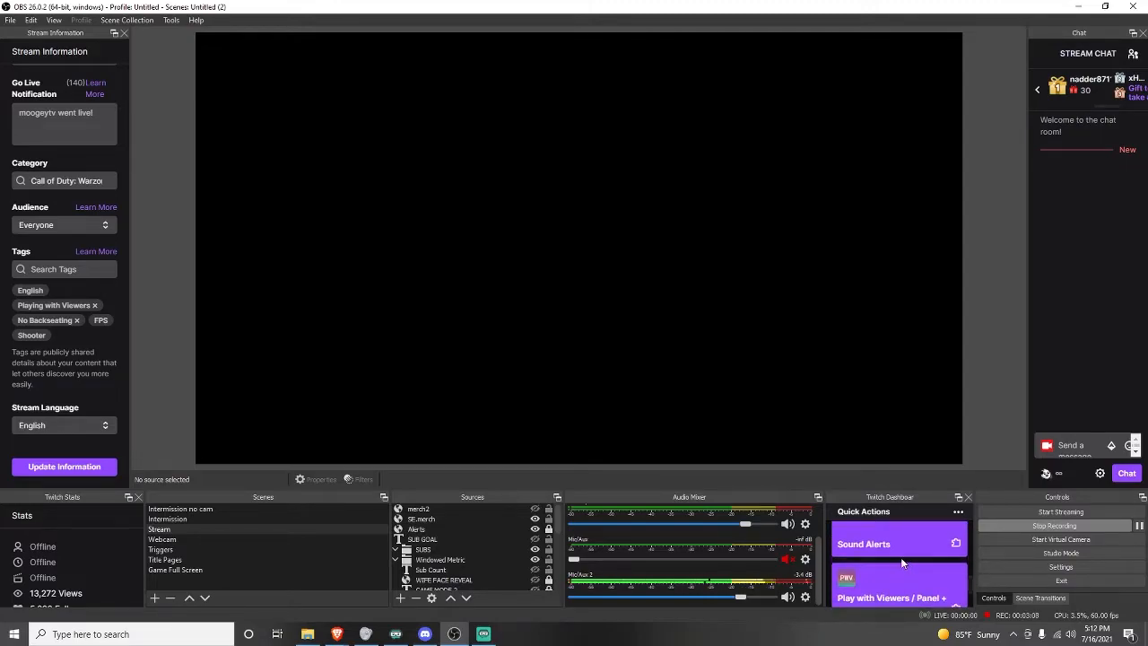
scroll(905, 571, "up", 5)
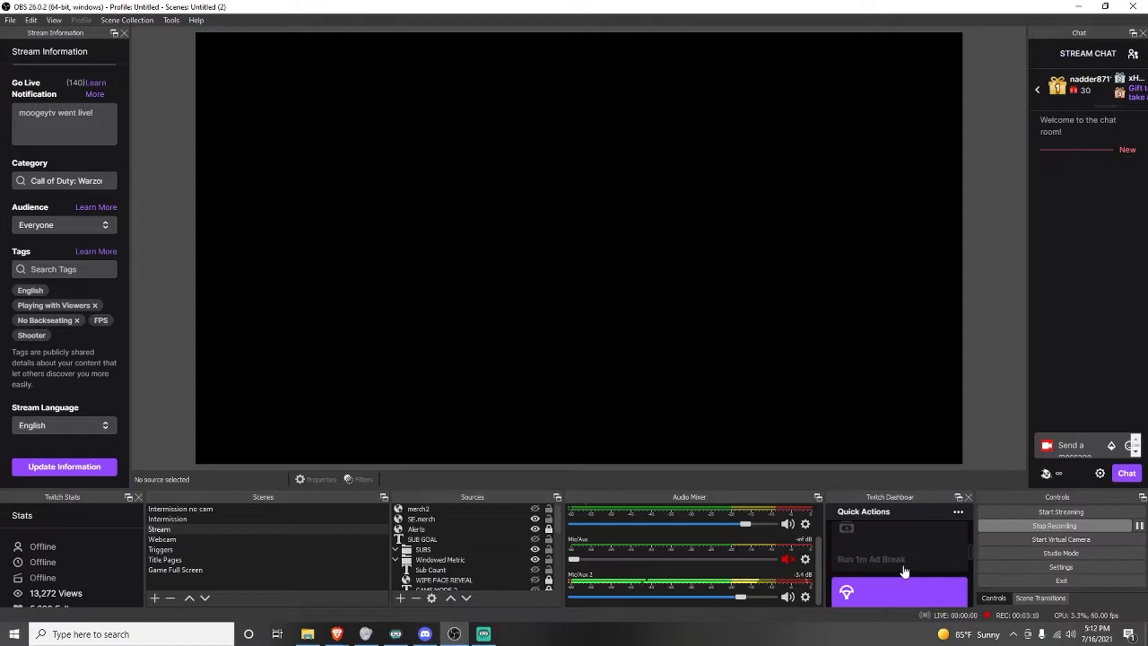
scroll(900, 567, "down", 2)
scroll(897, 563, "down", 4)
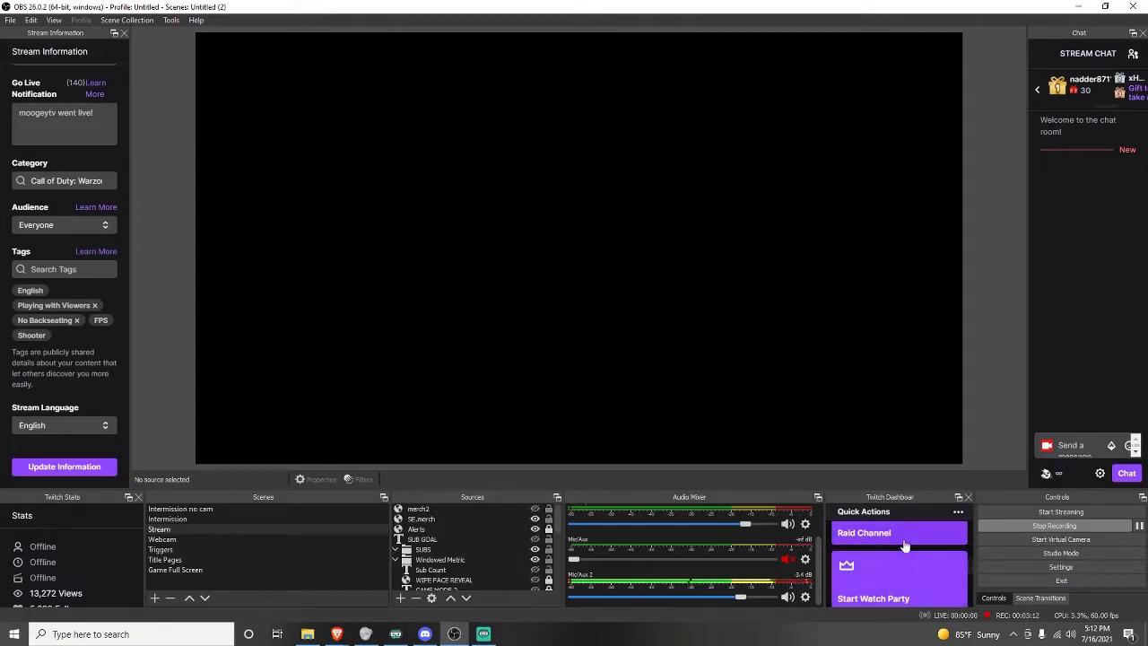
scroll(900, 552, "down", 3)
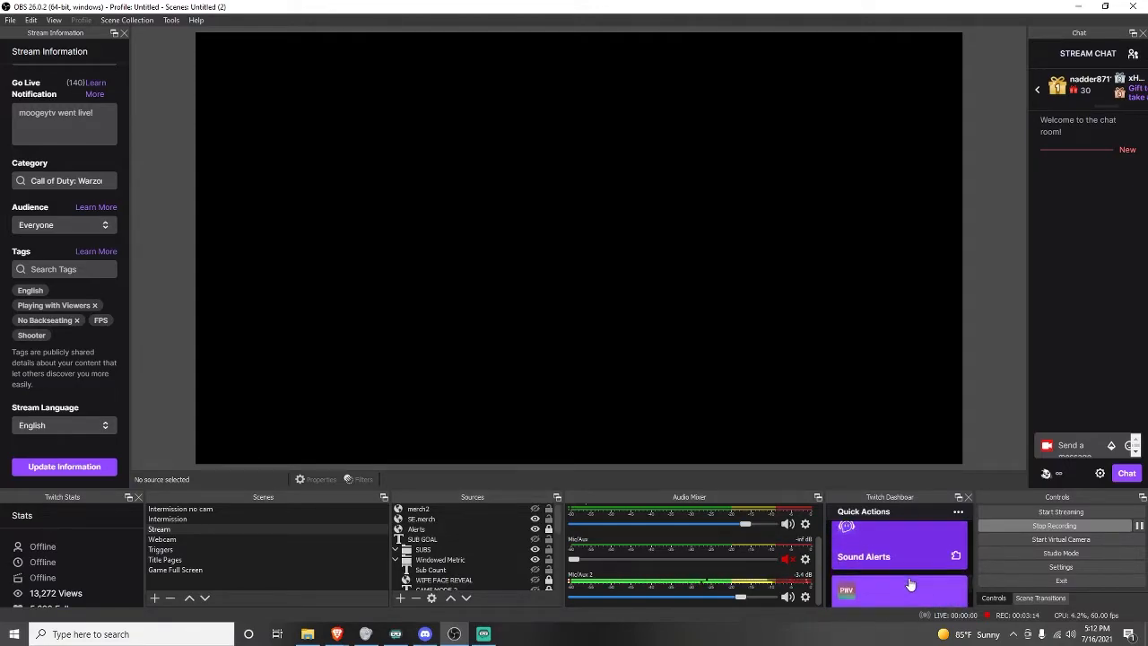
scroll(902, 565, "up", 5)
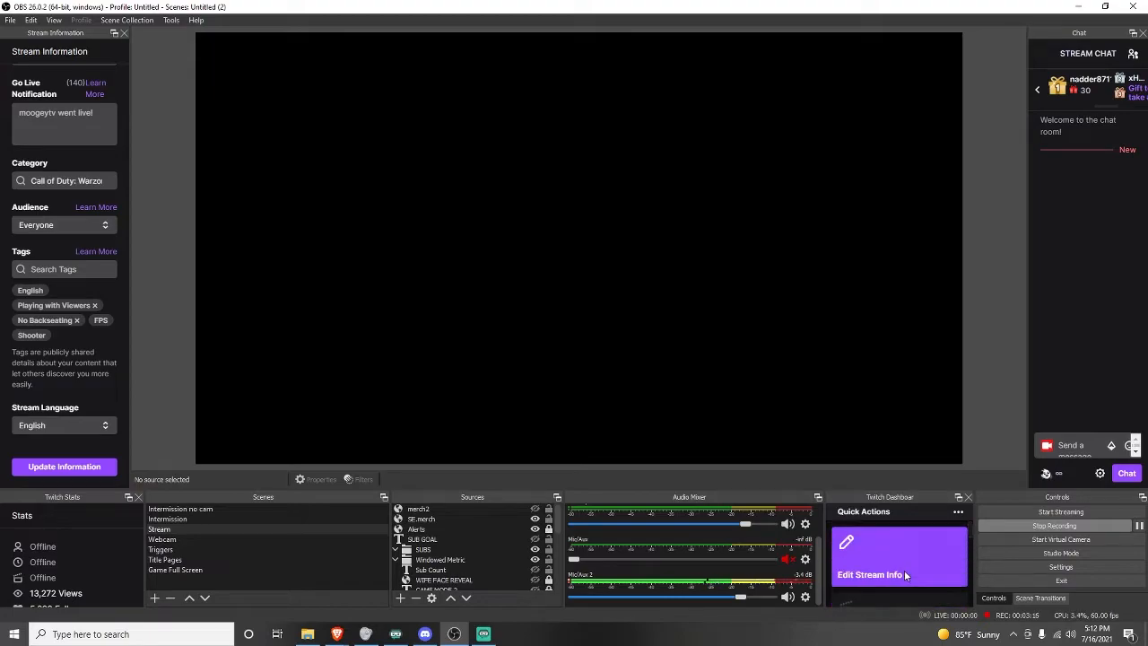
scroll(897, 571, "down", 5)
scroll(893, 572, "up", 5)
Open the Title Pages scene and toggle its Starting, Pause and Ending sources to preview each title screen.
left_click(237, 560)
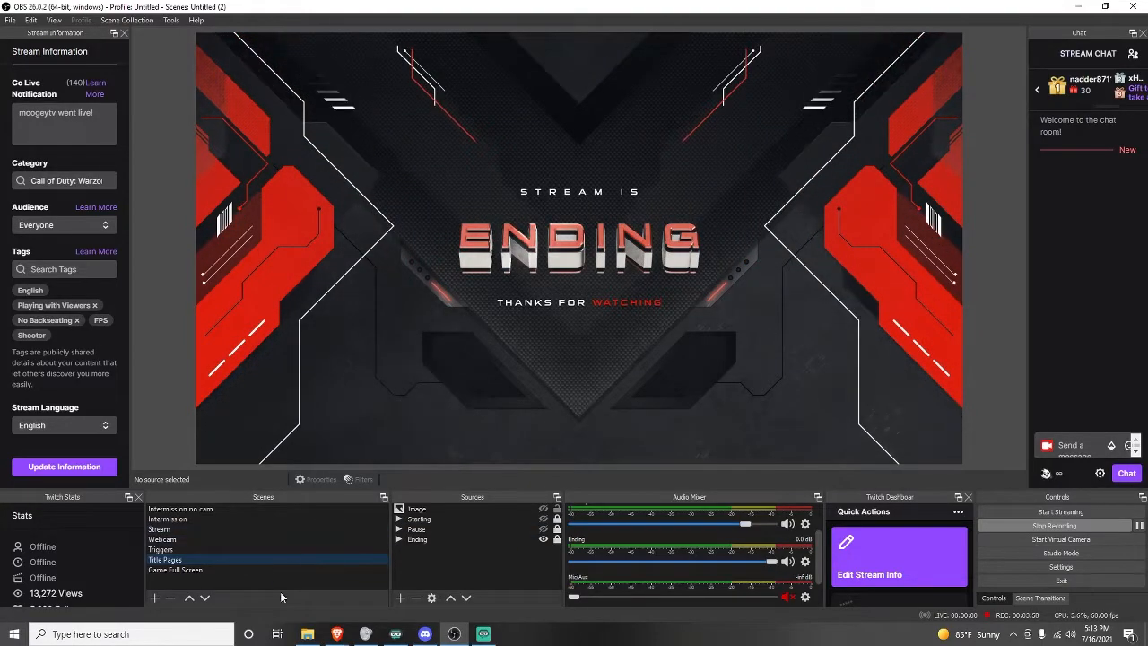
left_click(491, 540)
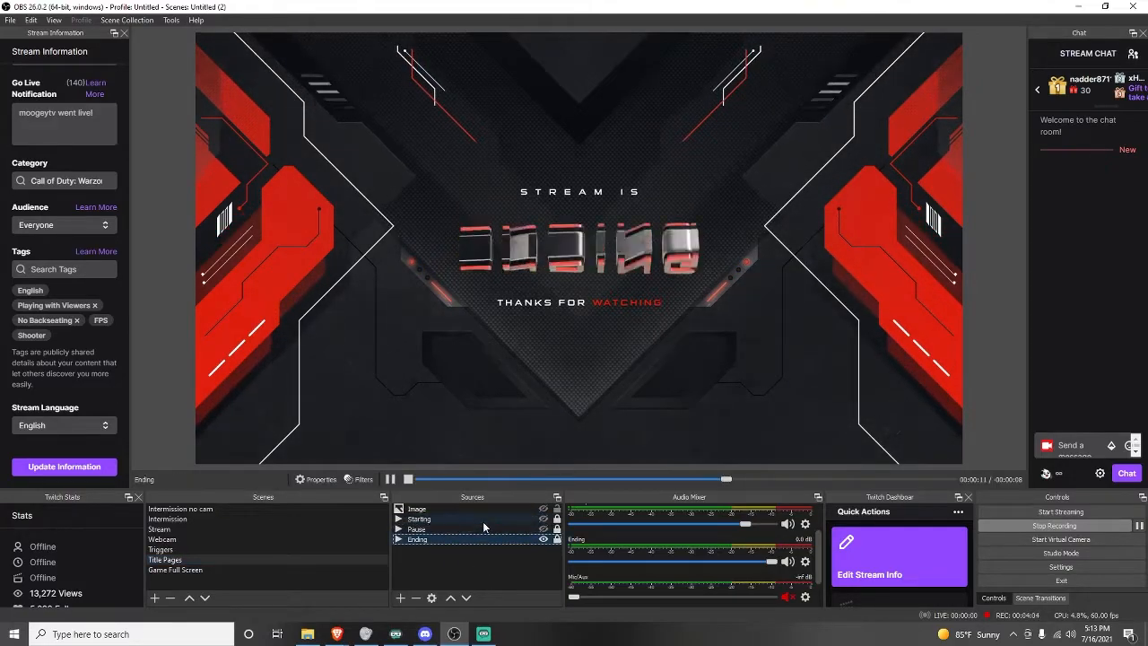
left_click(485, 520)
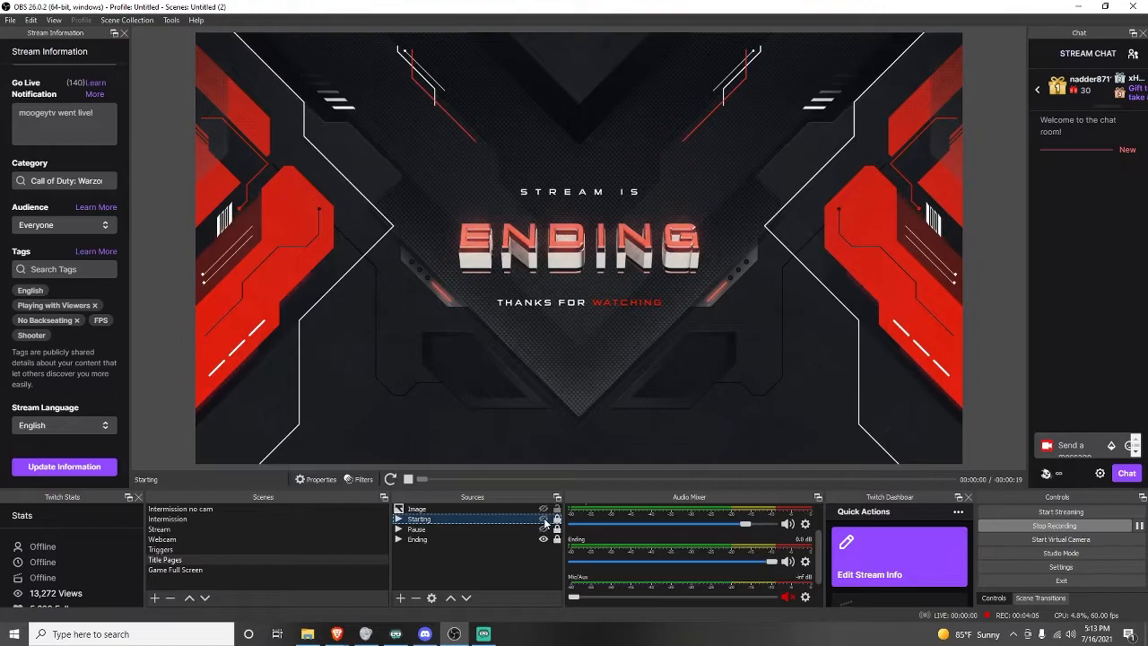
left_click(543, 520)
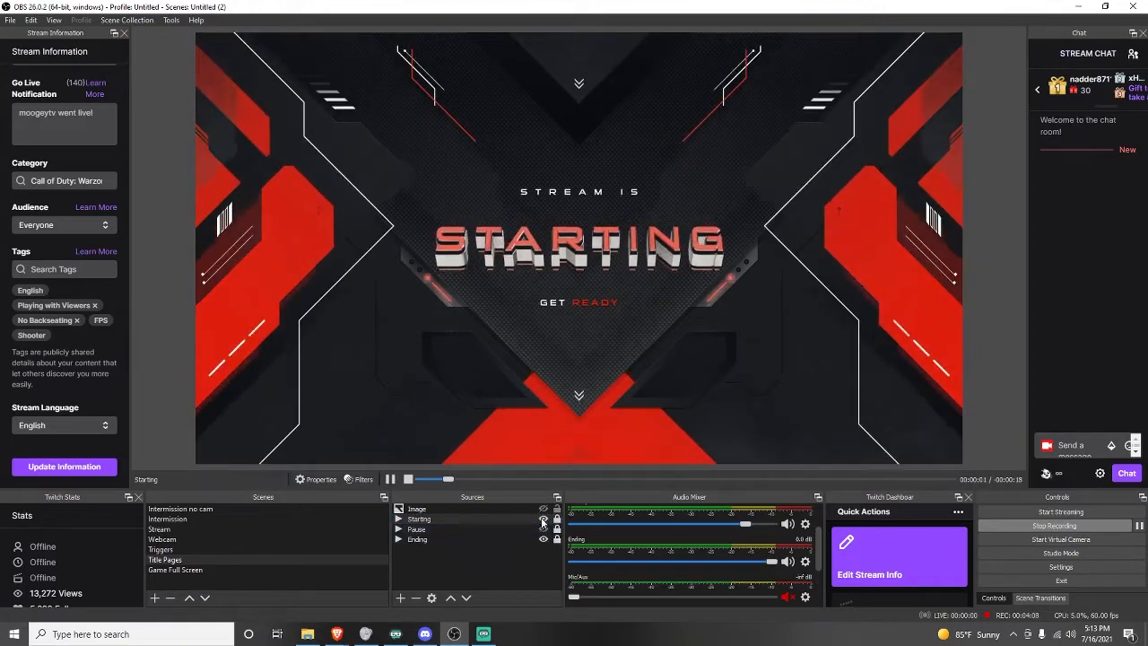
left_click(542, 529)
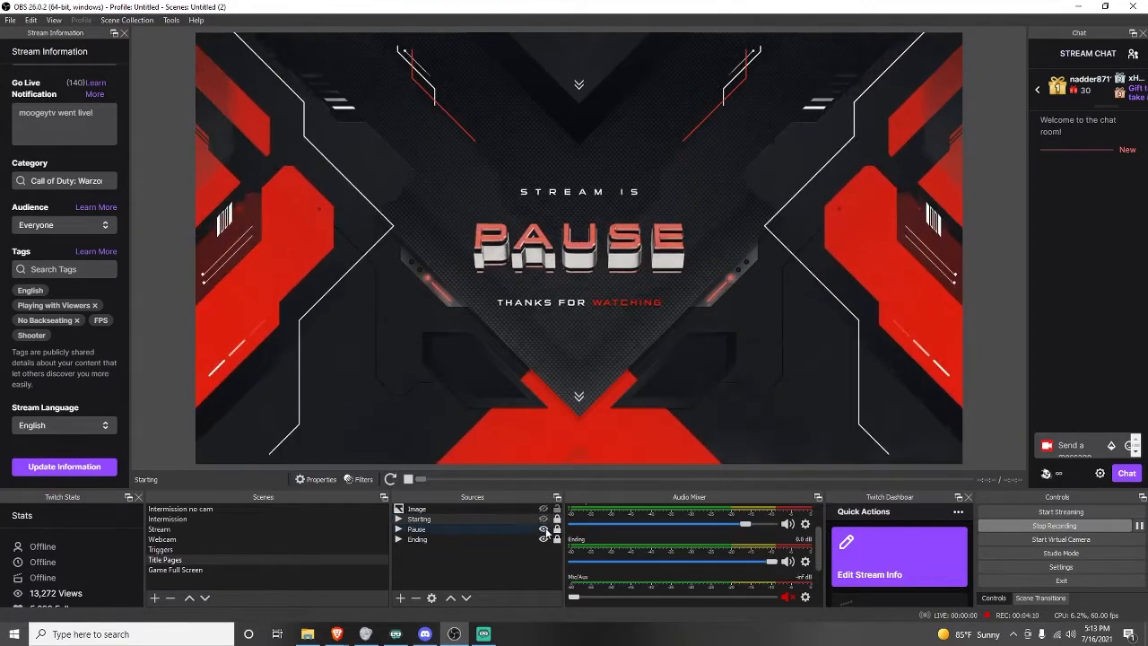
left_click(543, 539)
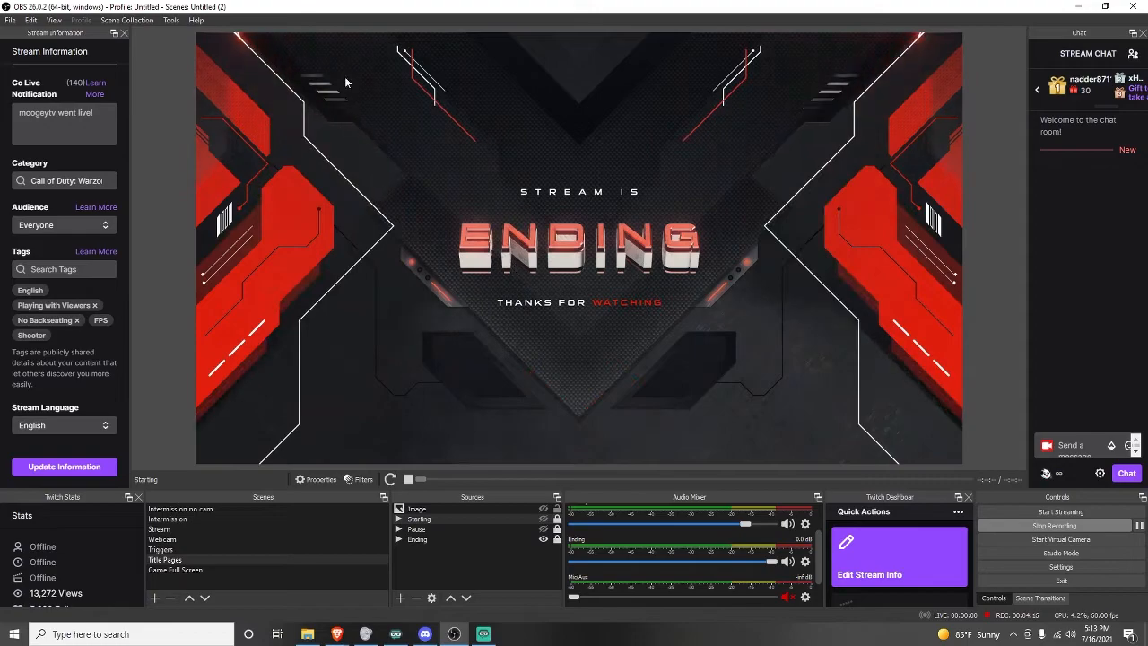
left_click(543, 520)
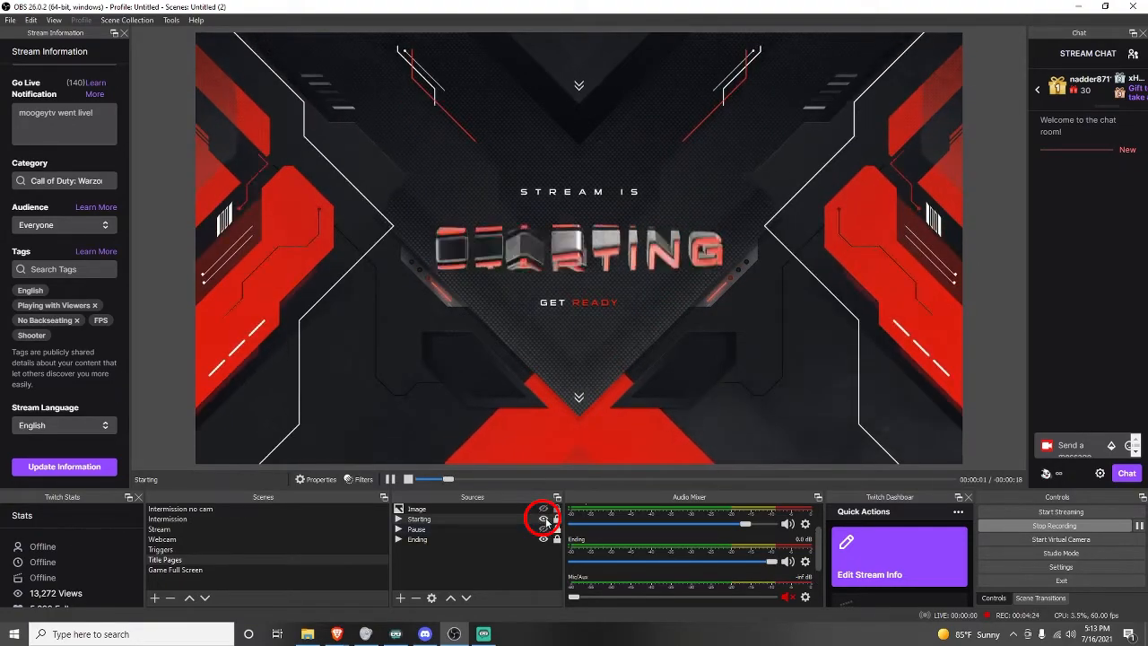
left_click(543, 520)
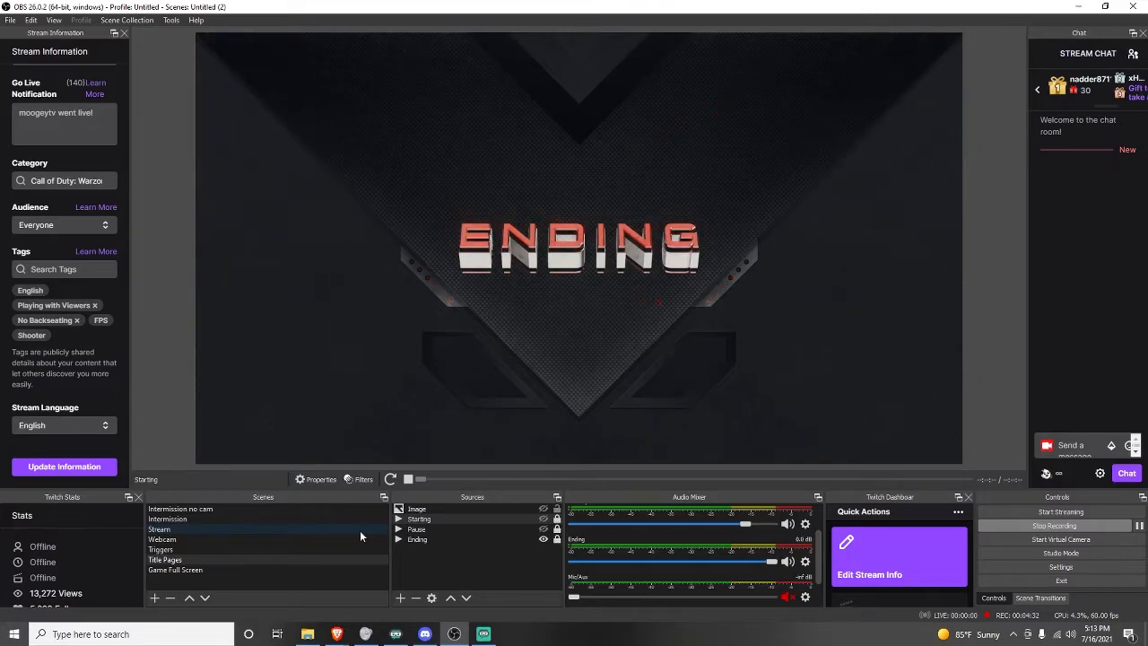
Switch back to the Stream scene and scroll through its list of sources.
left_click(360, 531)
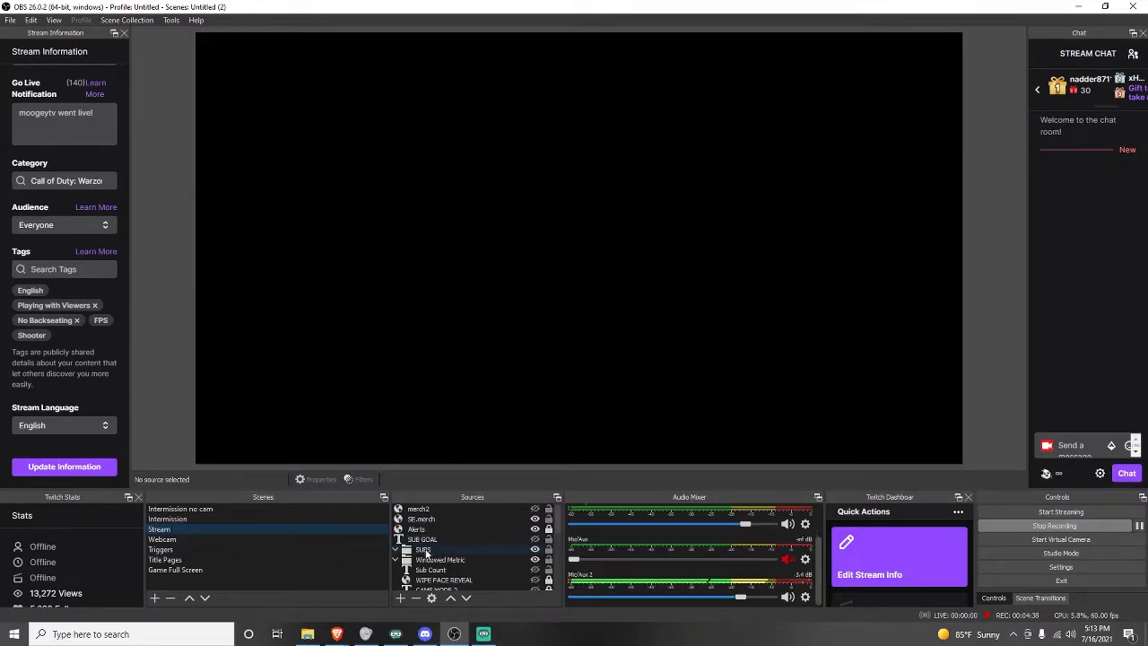
scroll(472, 537, "down", 5)
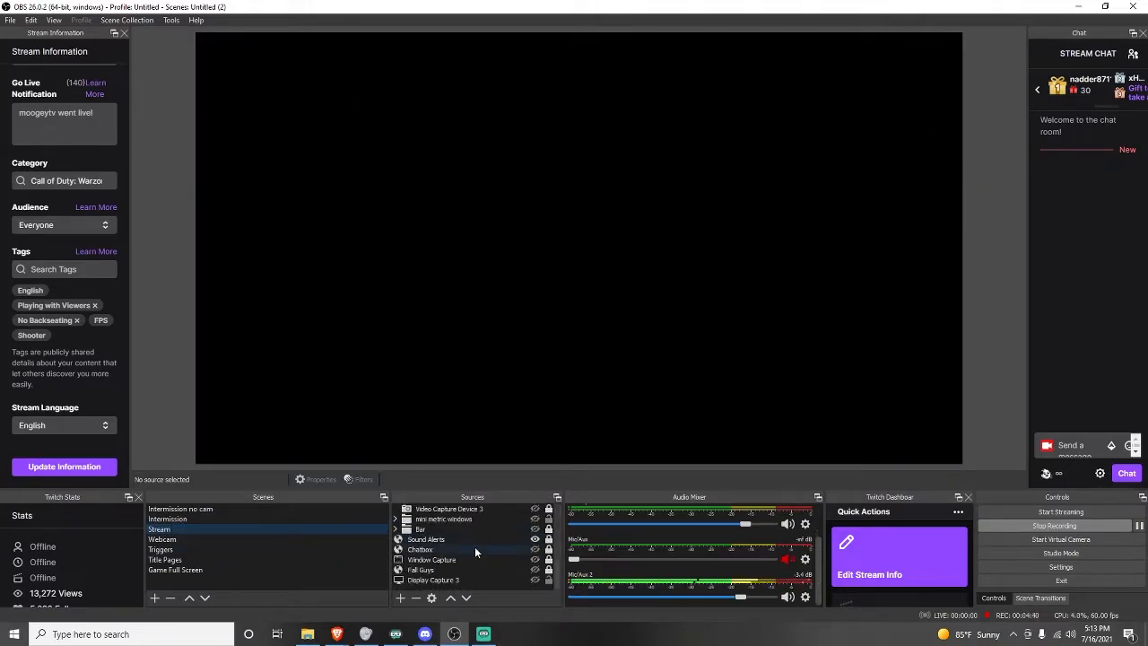
scroll(488, 561, "up", 5)
scroll(487, 549, "down", 5)
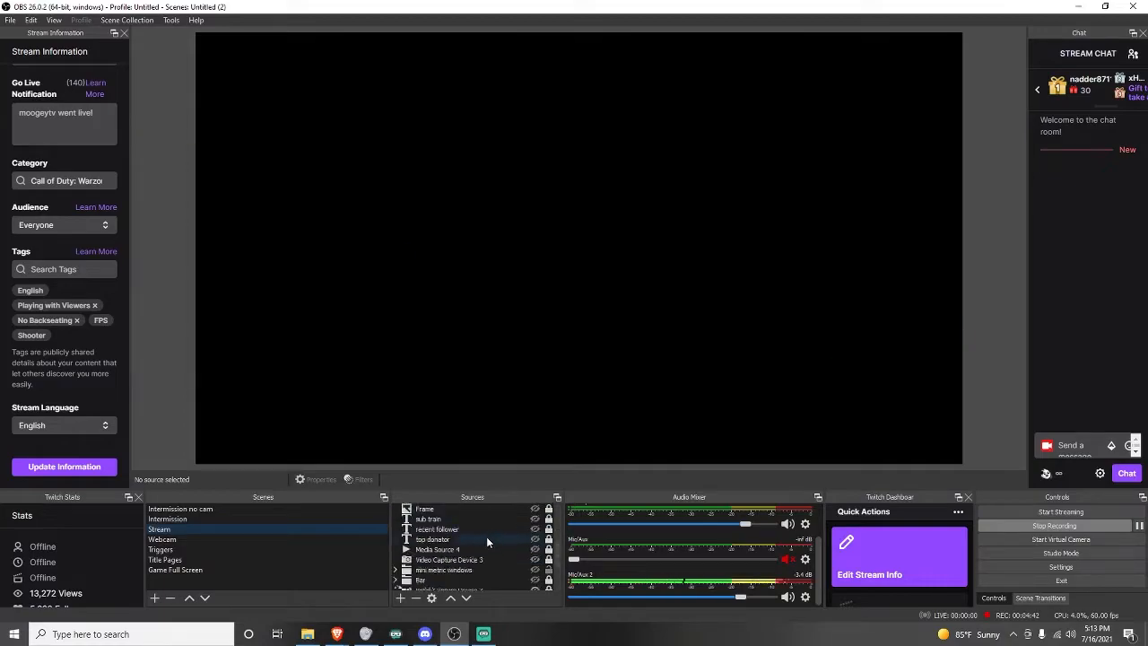
scroll(453, 545, "up", 5)
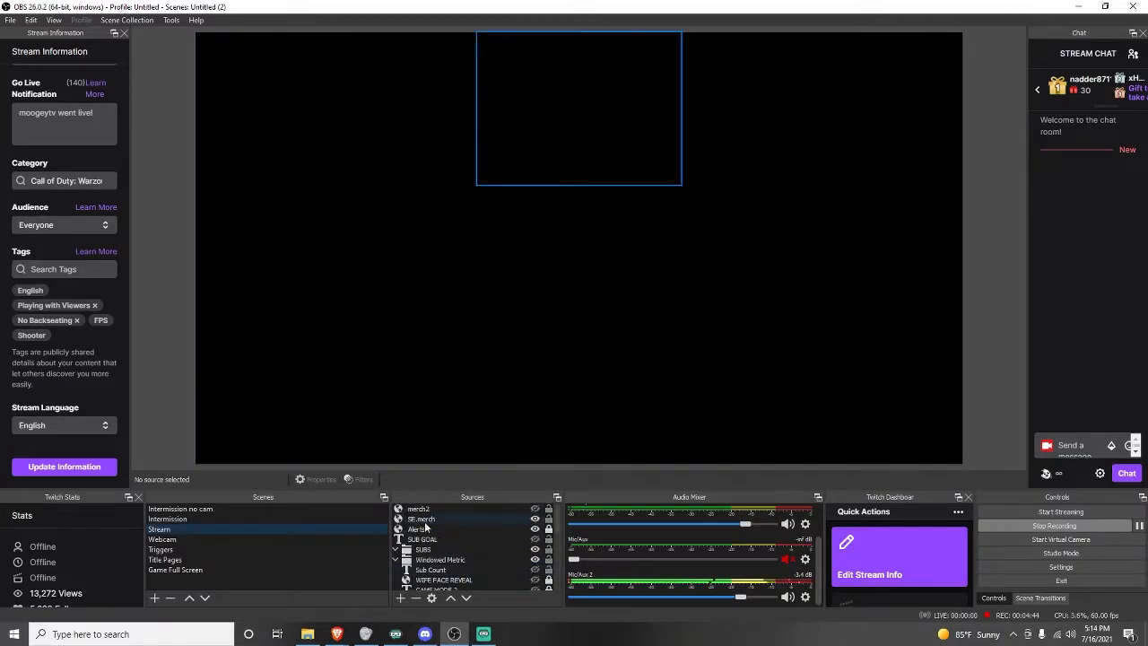
scroll(470, 534, "down", 1)
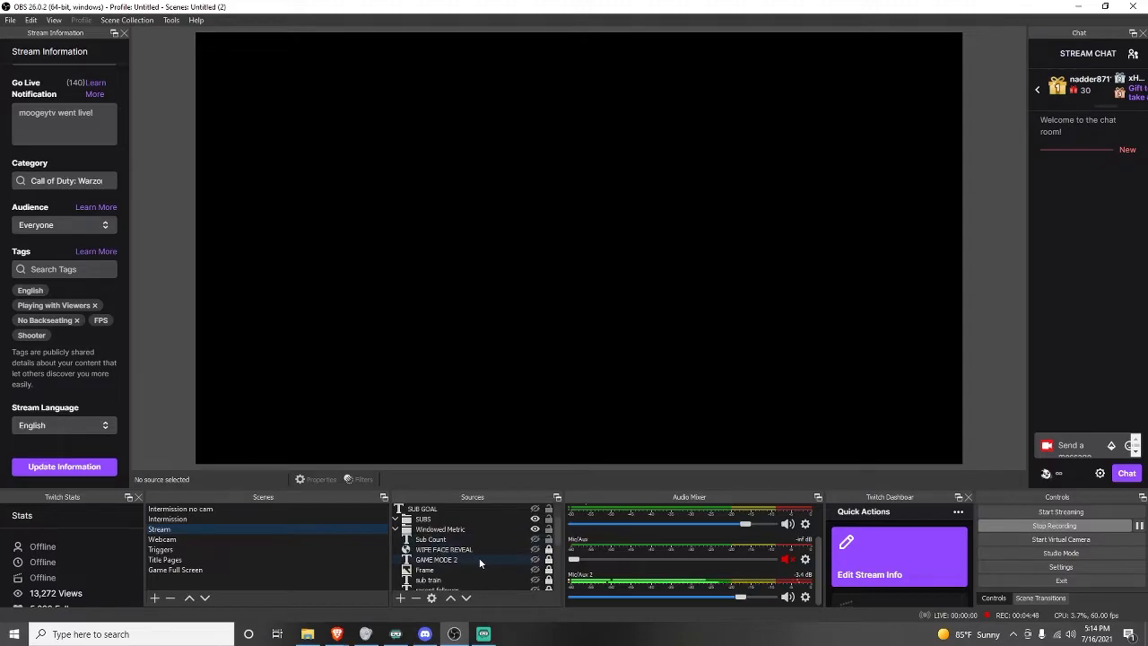
scroll(476, 556, "up", 2)
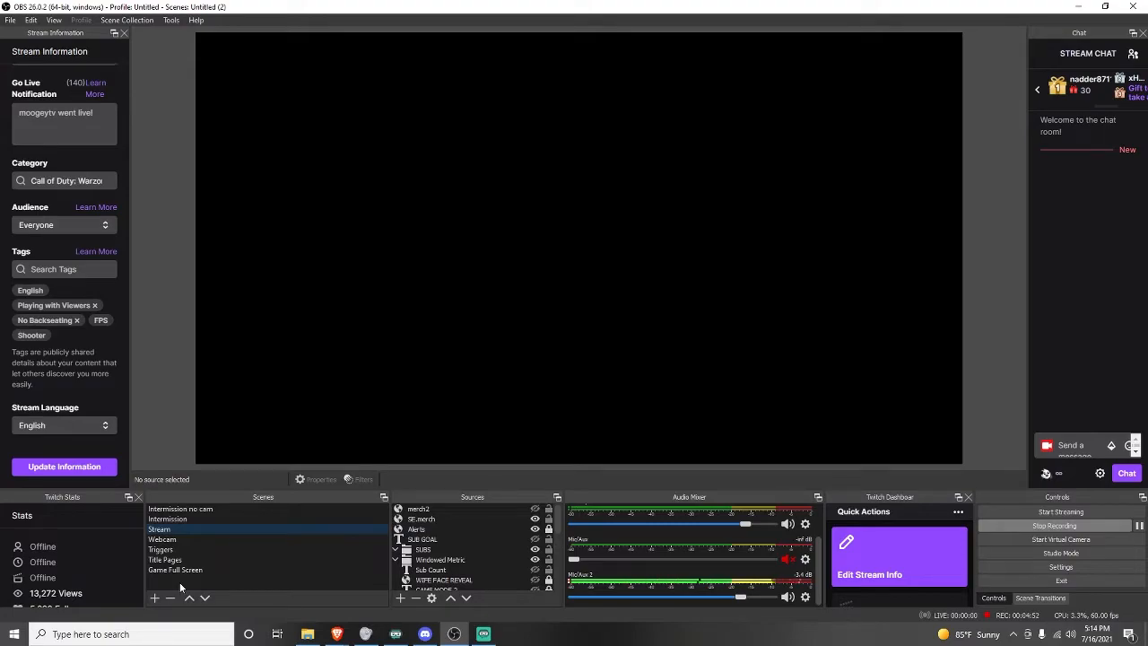
Add a new scene named FRESH SCENE.
left_click(156, 601)
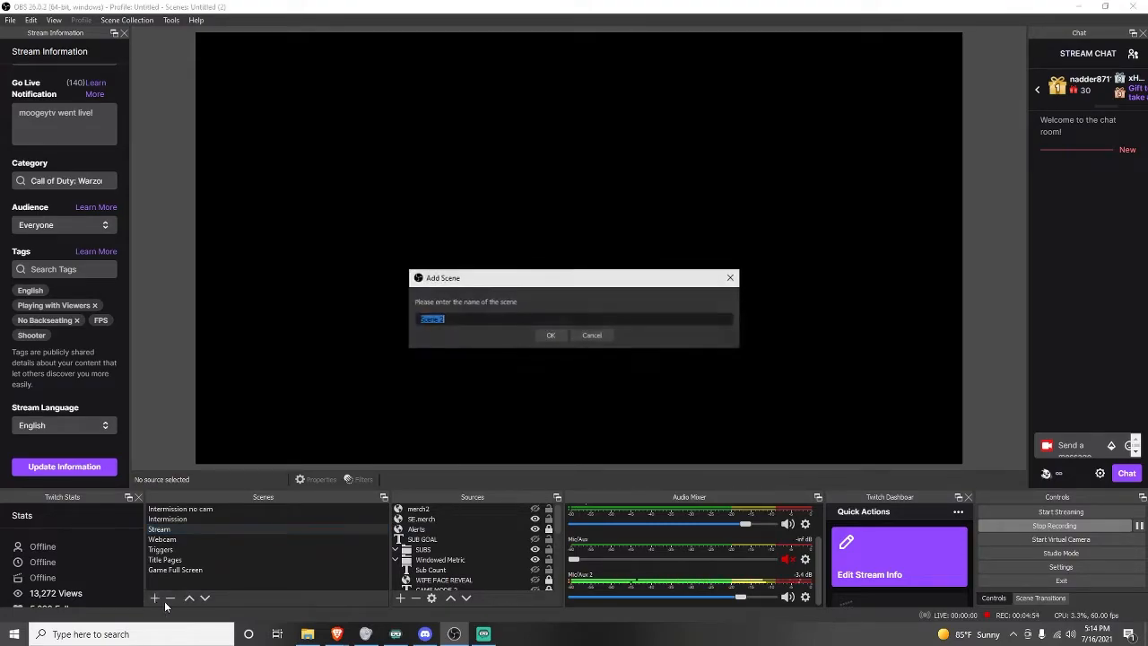
type("FRESH SCENE")
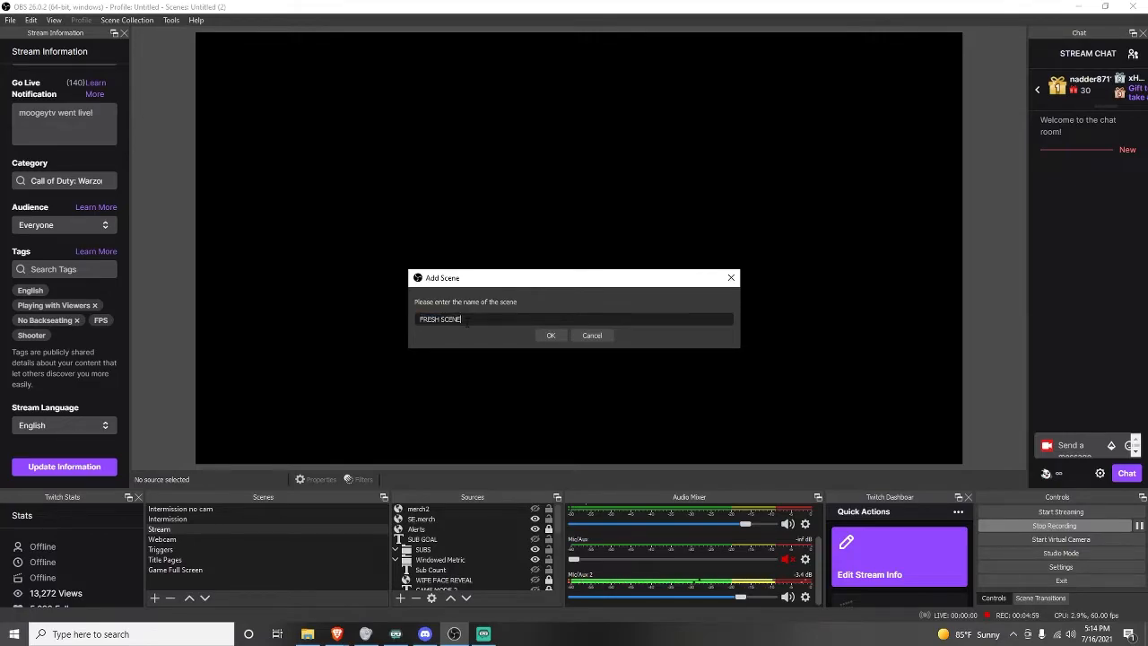
key("Return")
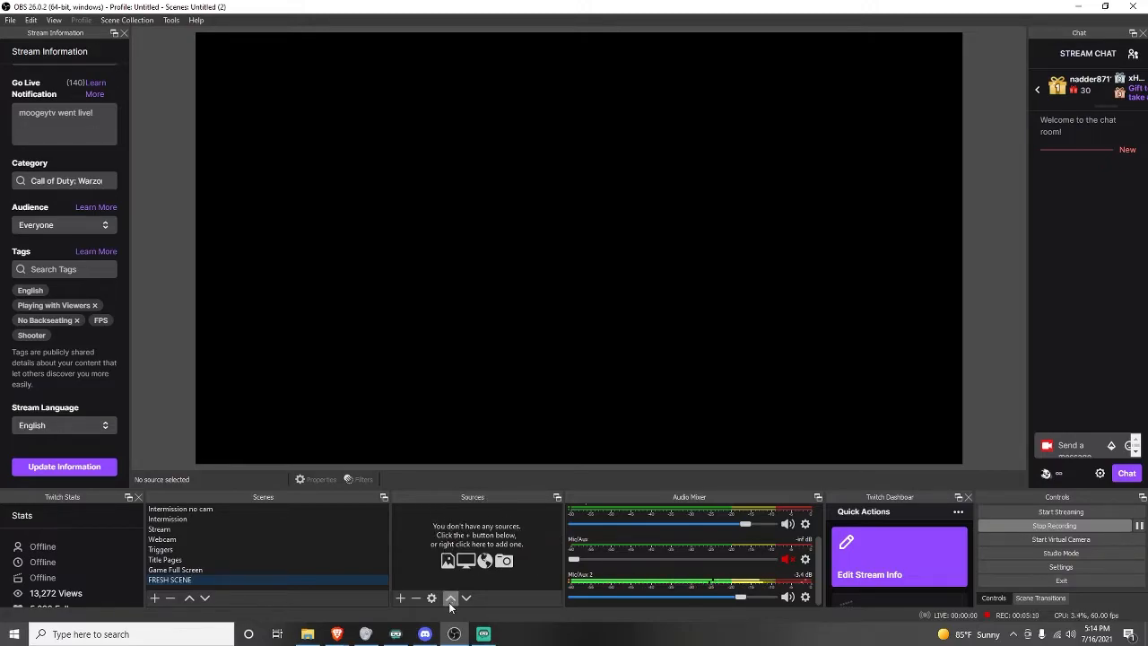
Add a Display Capture source to FRESH SCENE and then remove it again.
left_click(401, 597)
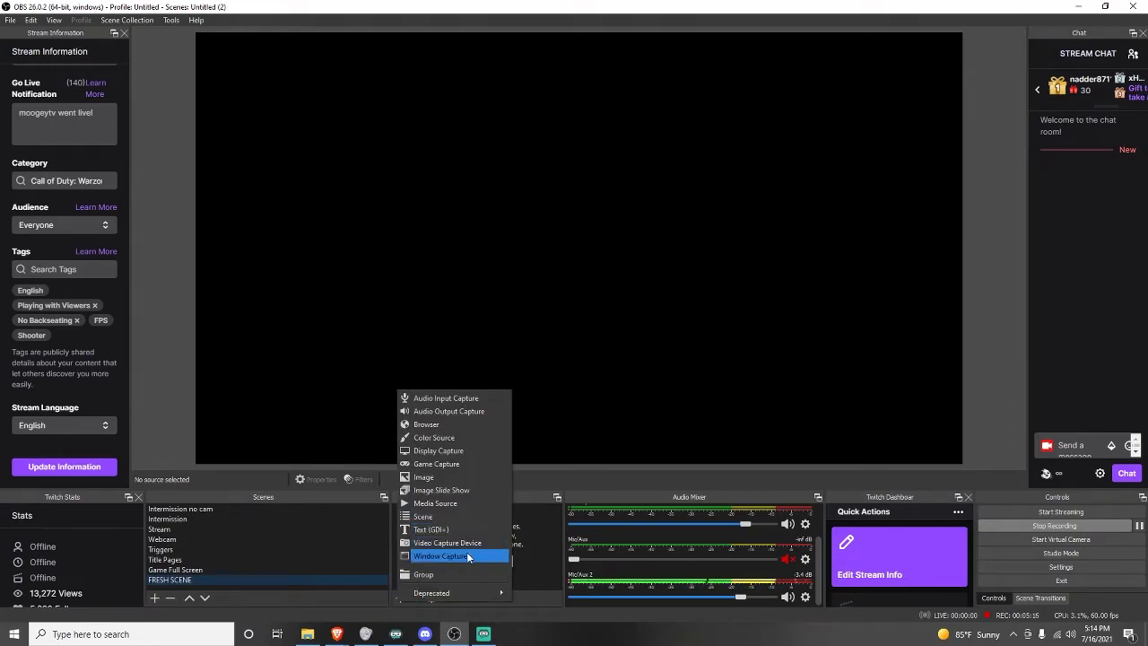
left_click(473, 451)
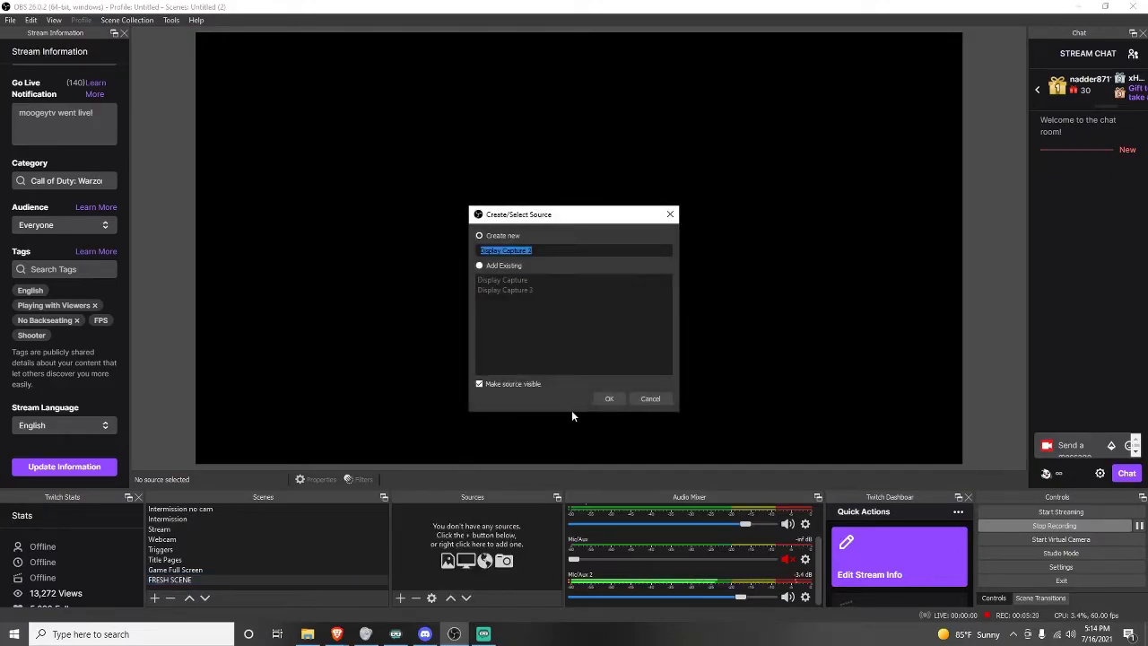
left_click(607, 397)
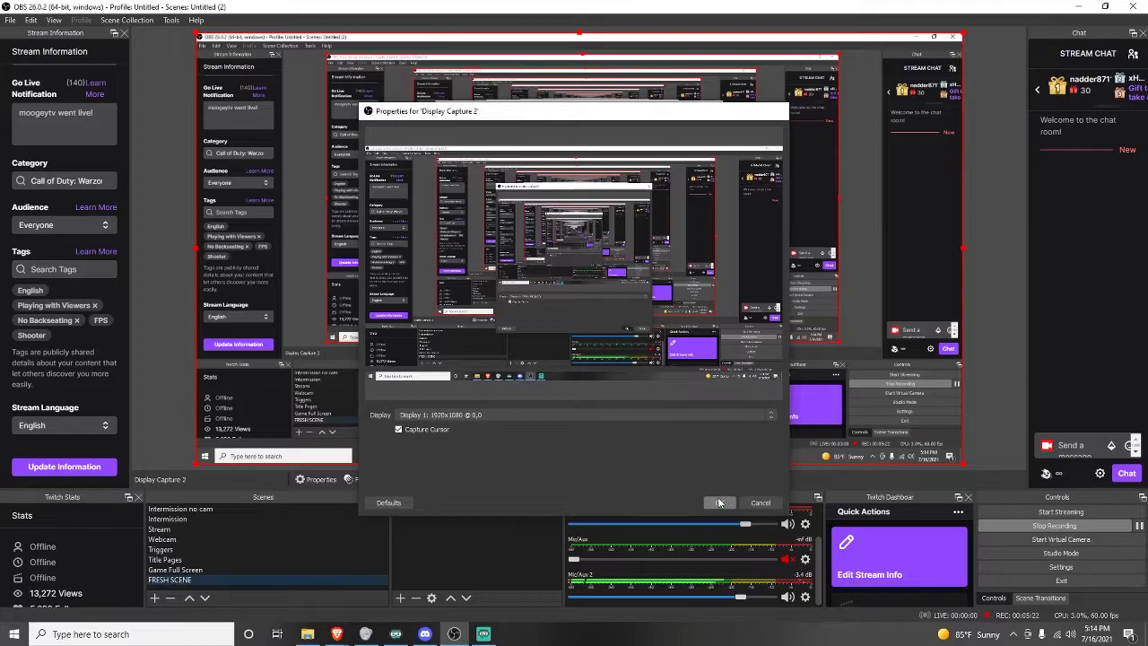
left_click(719, 503)
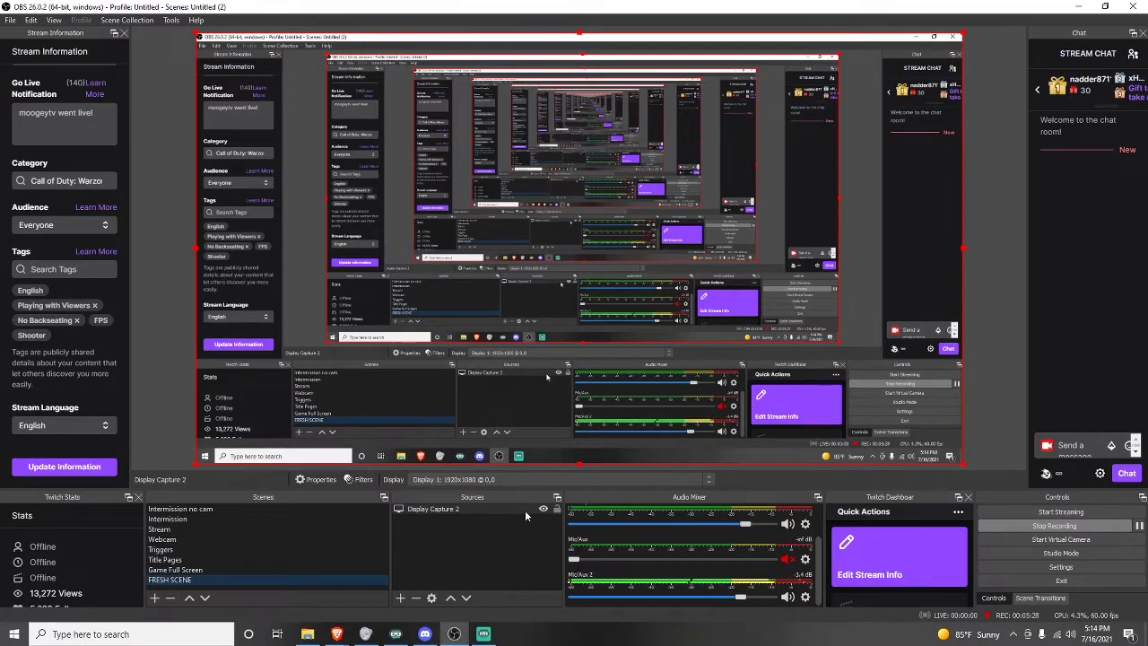
left_click(433, 508)
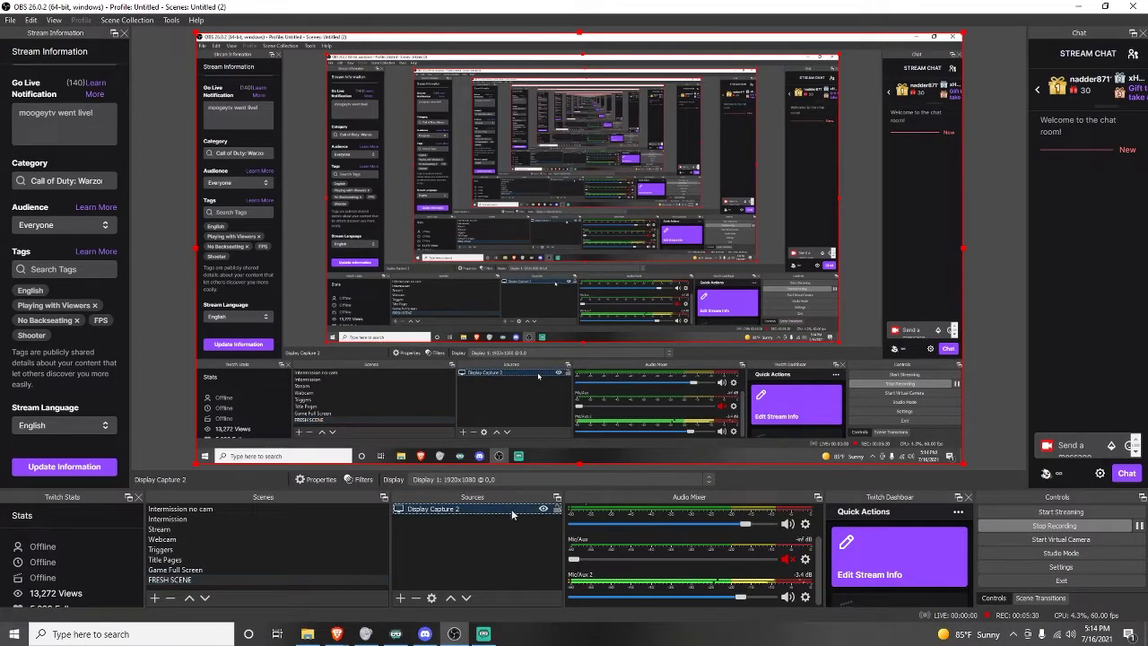
left_click(415, 598)
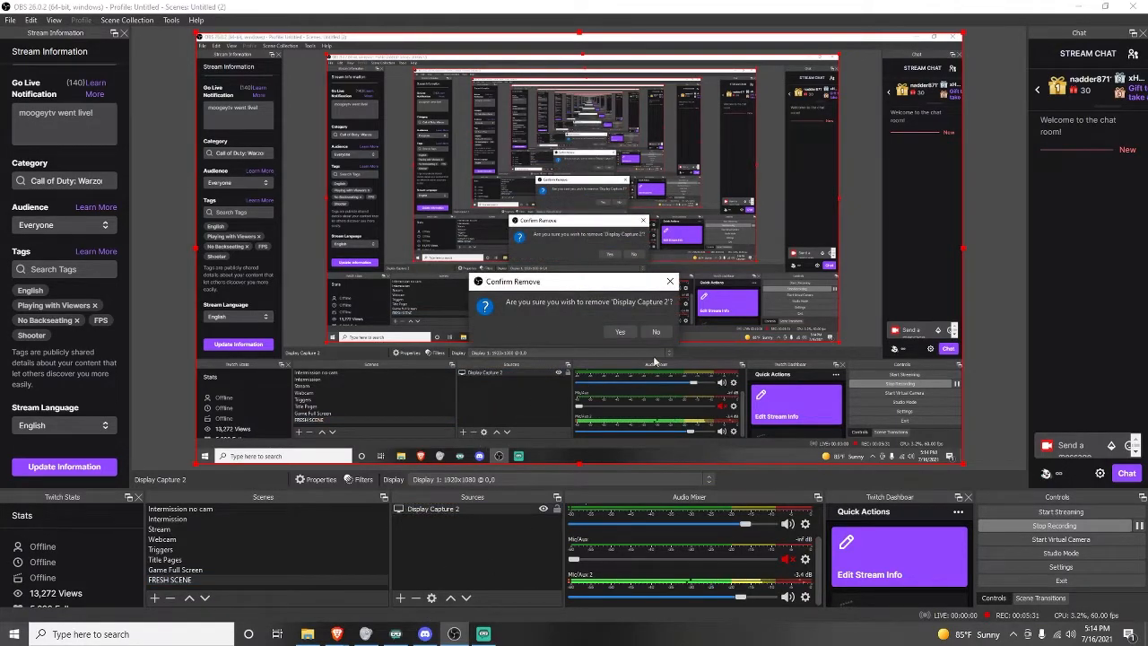
left_click(620, 332)
Add a Window Capture source to FRESH SCENE, closing its properties without changing them.
left_click(401, 598)
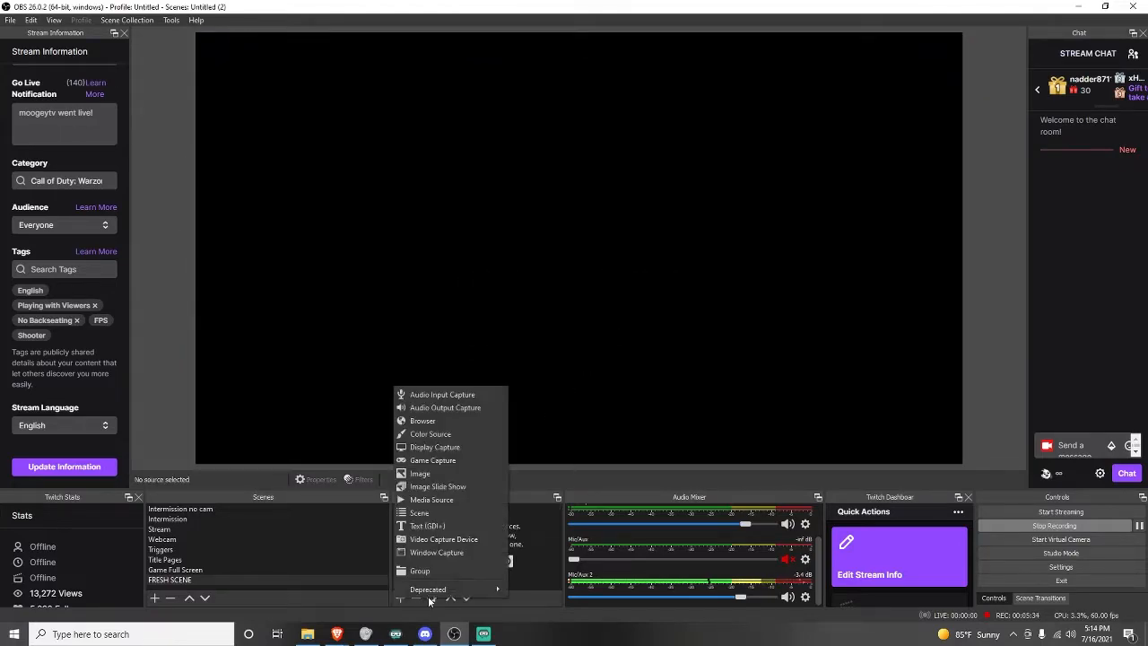
left_click(463, 556)
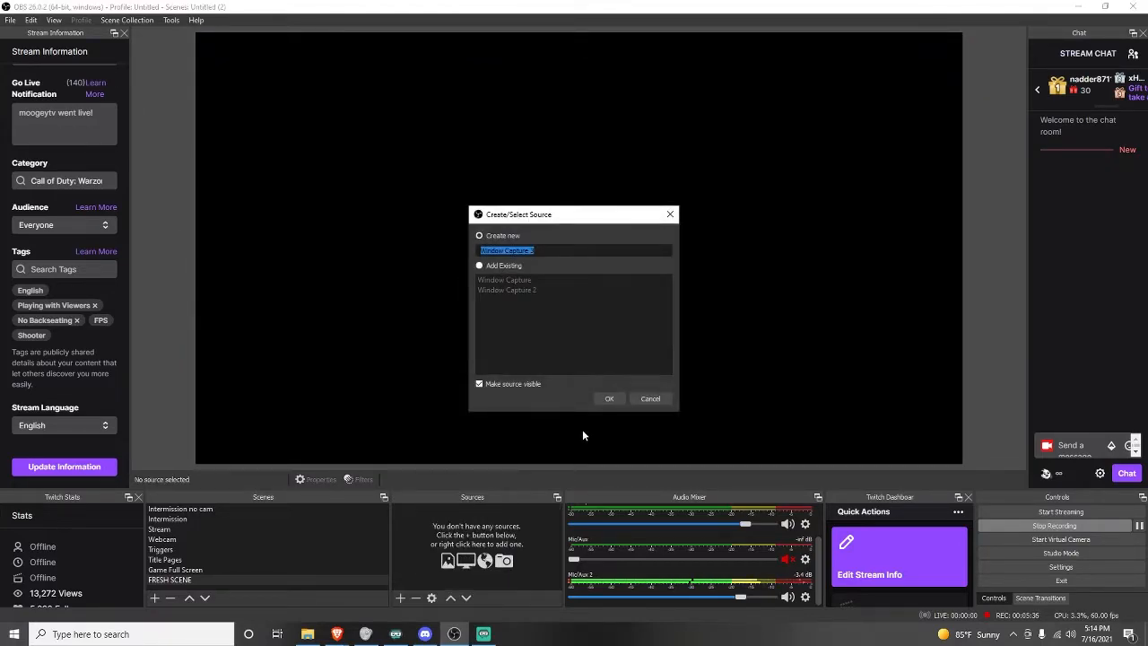
left_click(605, 400)
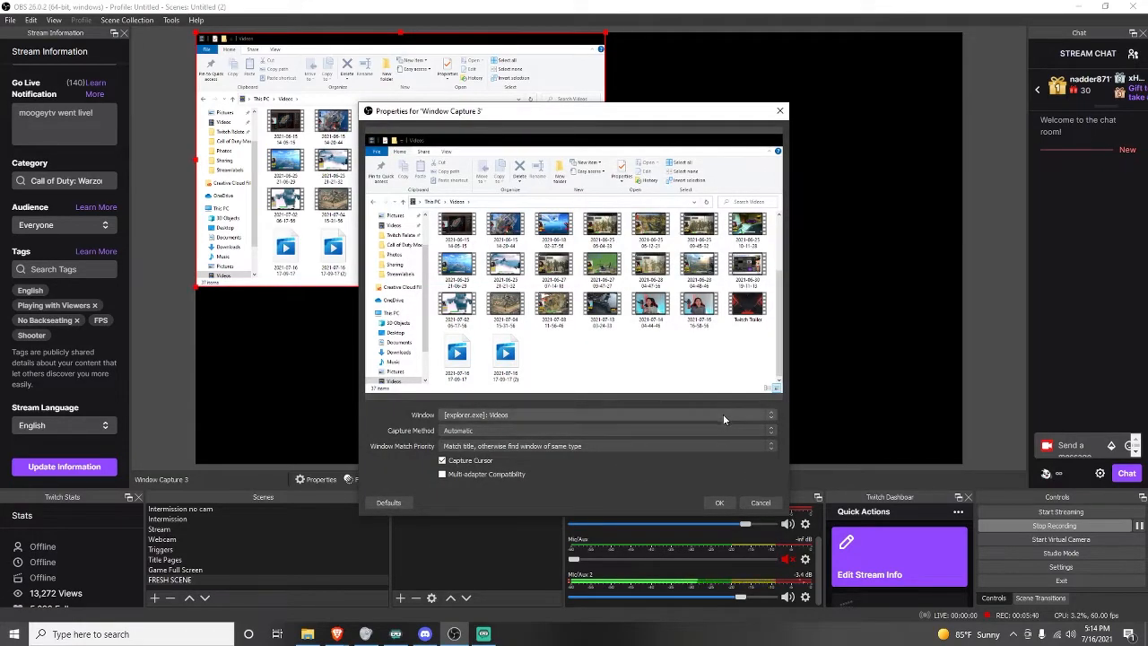
left_click(760, 503)
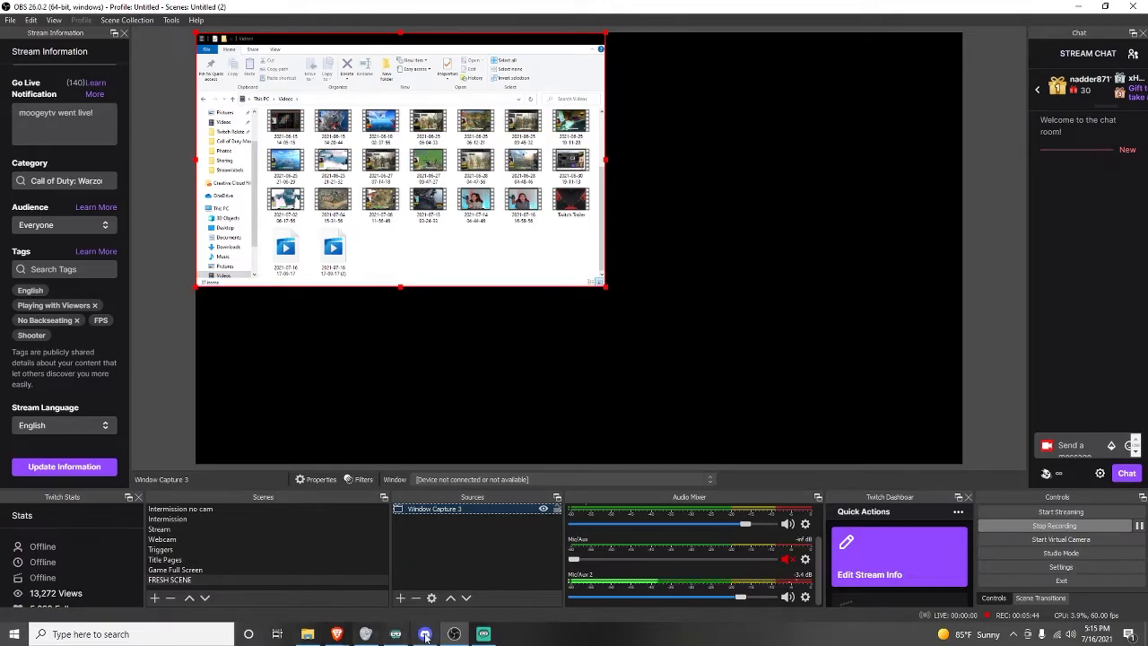
Launch Call of Duty: Modern Warfare from the Start menu and start it with Play in Battle.net.
left_click(217, 629)
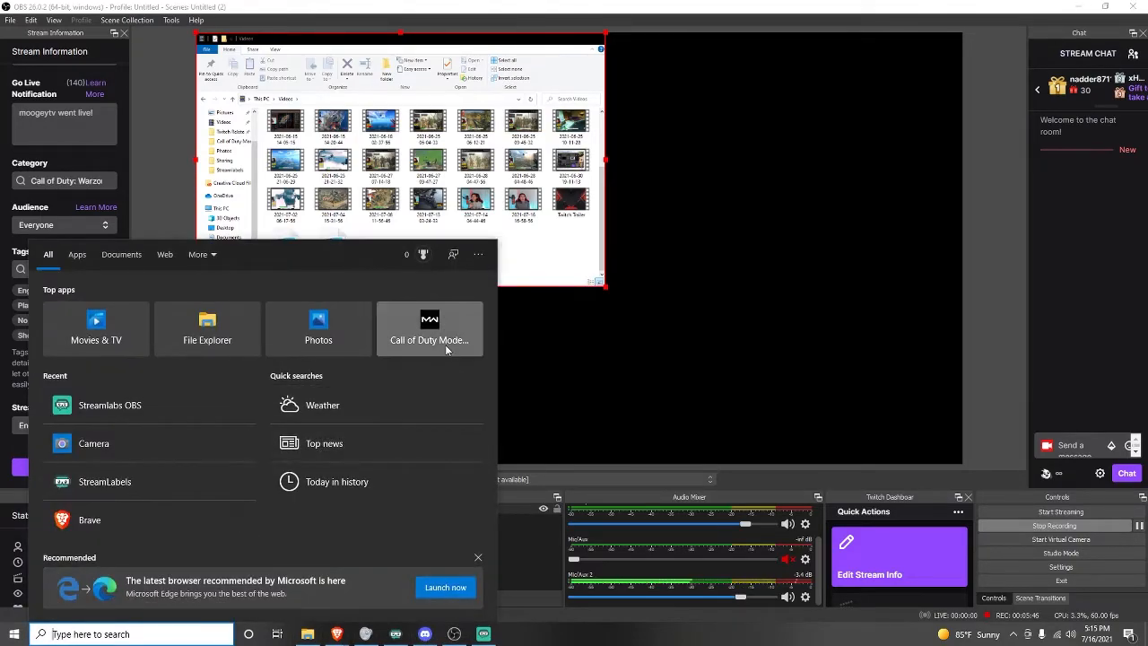
left_click(447, 348)
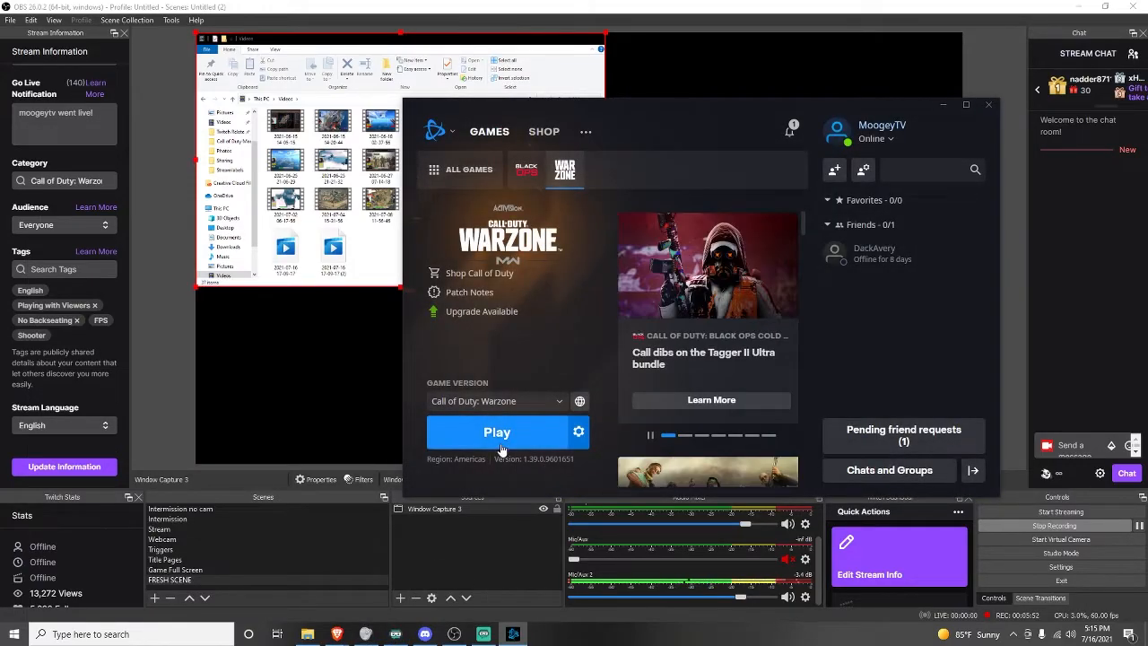
left_click(501, 448)
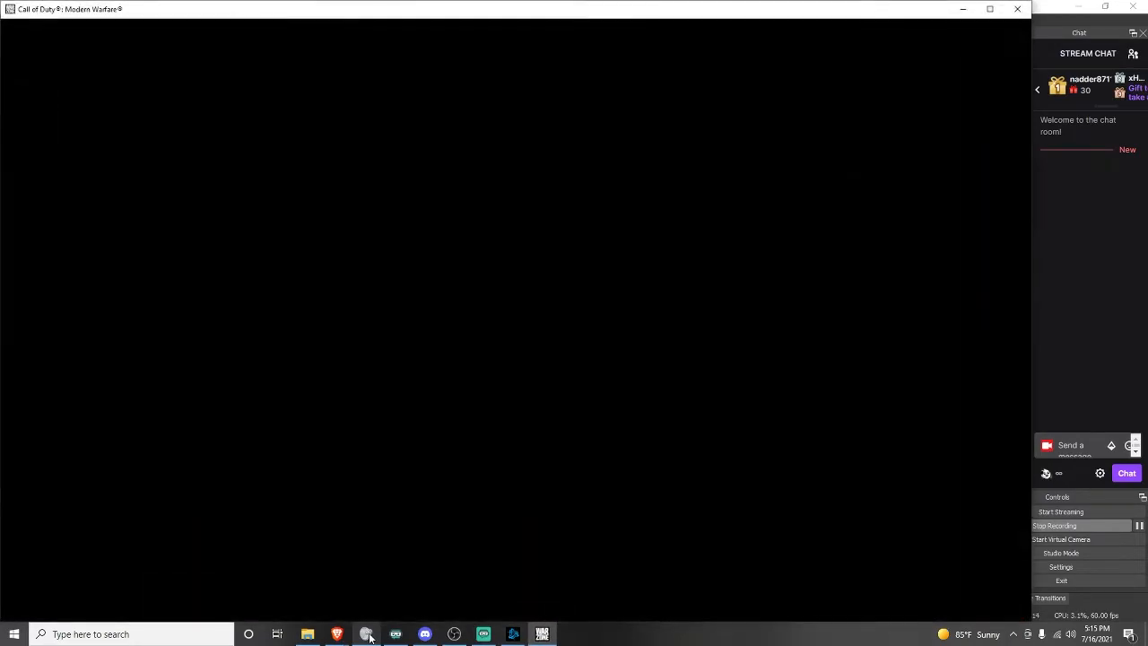
Bring up the game window from the taskbar and switch back to OBS.
left_click(1107, 604)
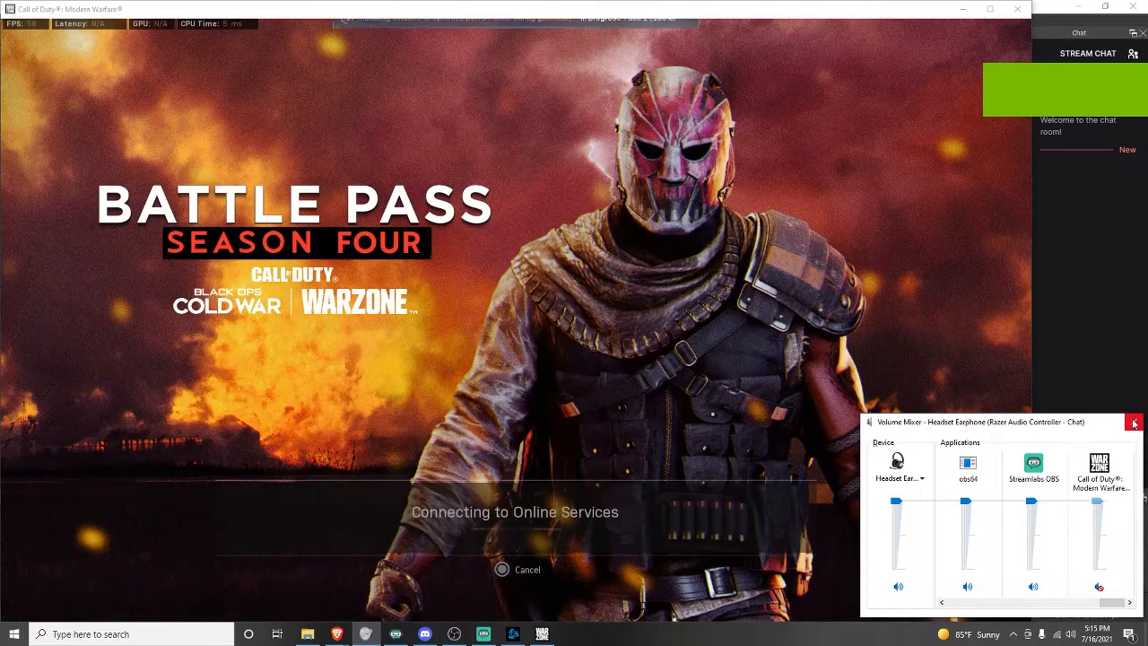
left_click(1134, 421)
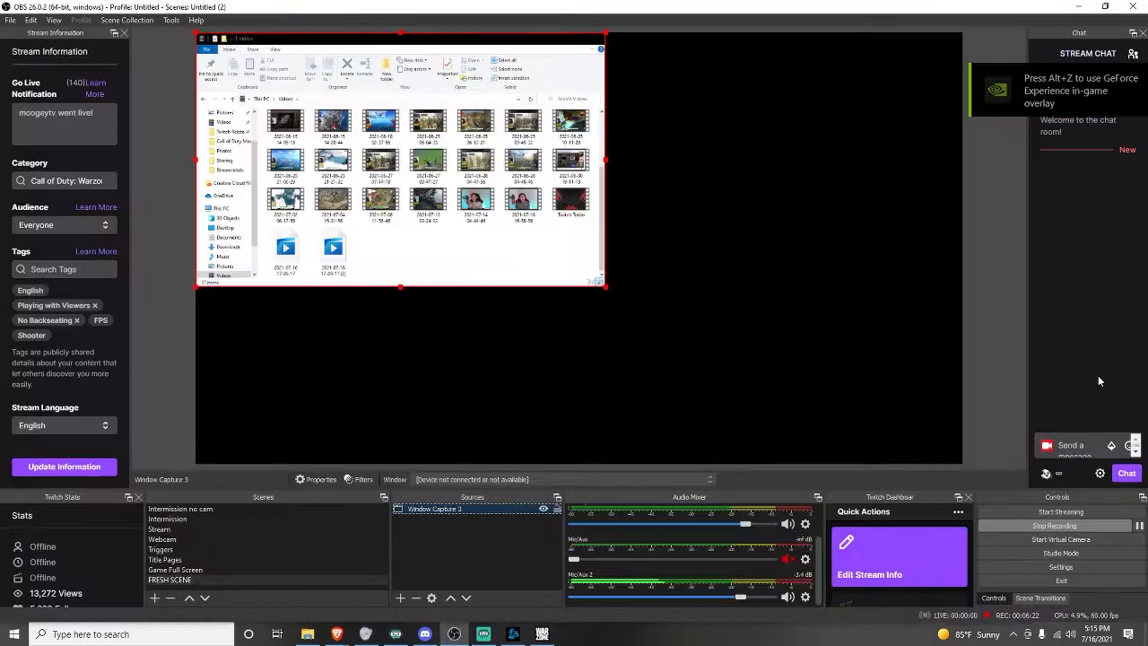
mouse_move(513, 633)
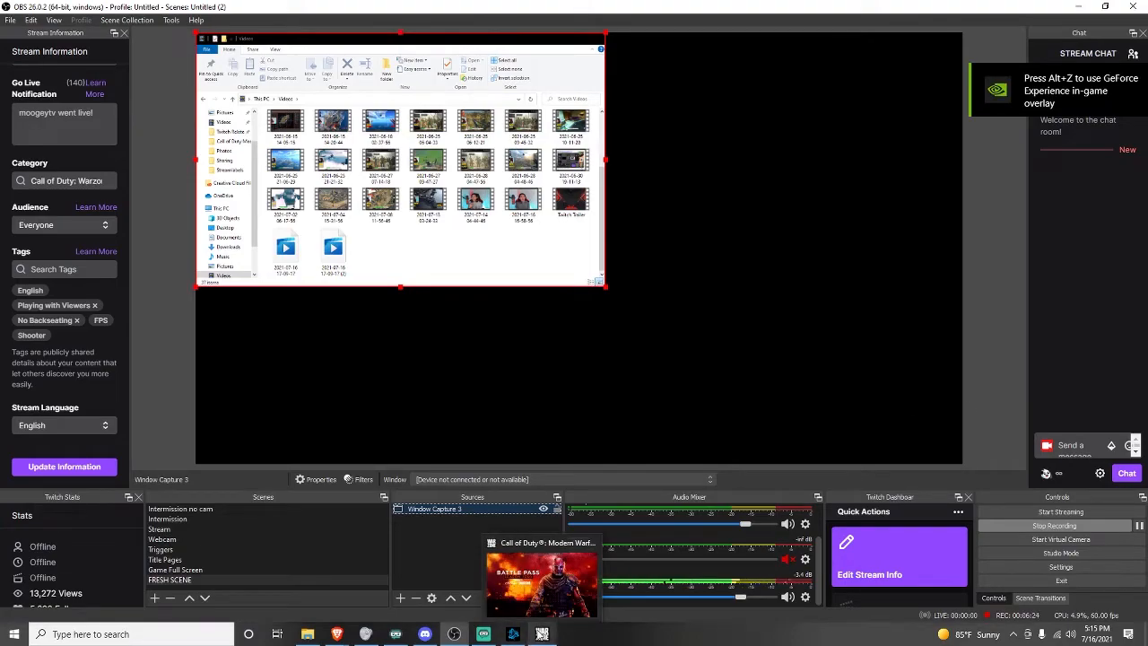
left_click(577, 531)
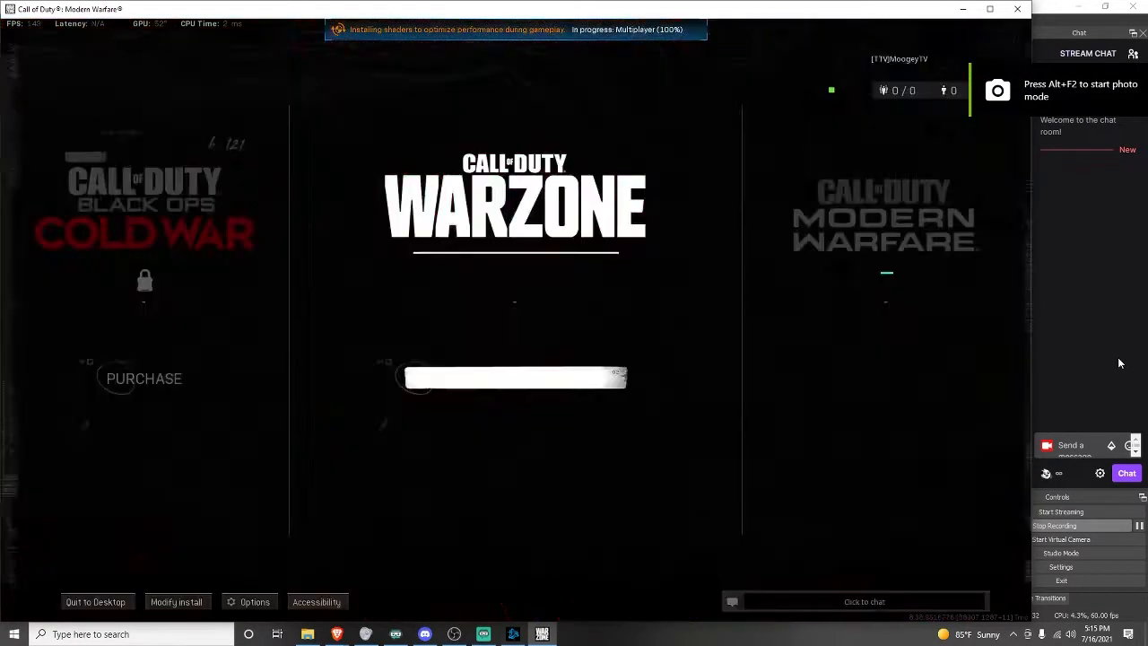
key("alt+Tab")
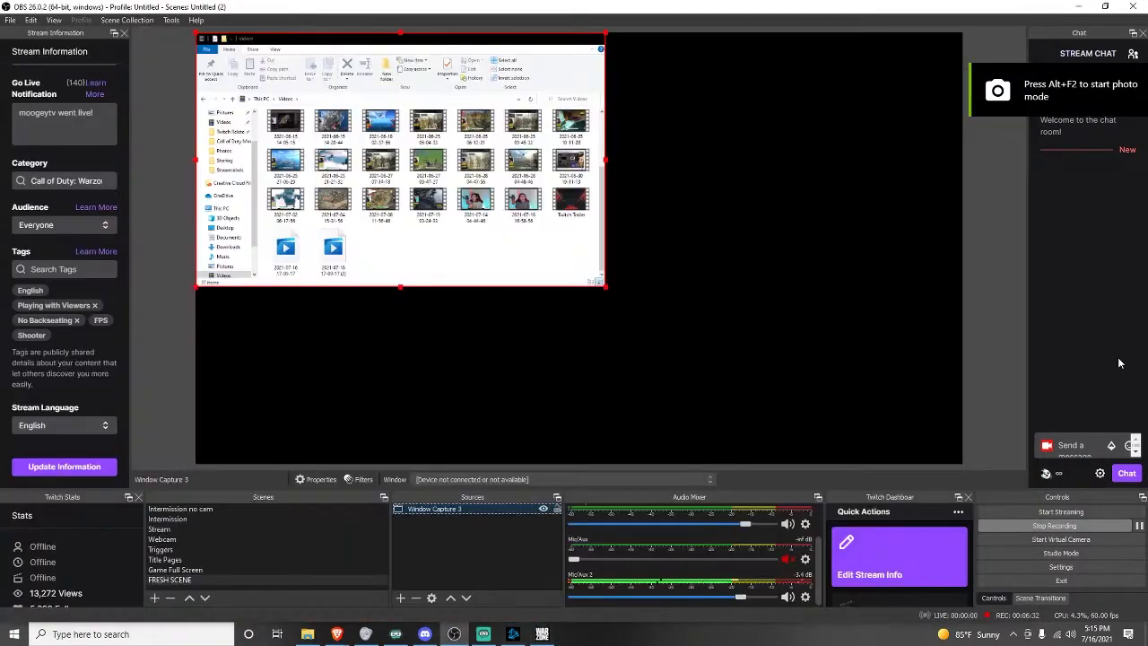
Set Window Capture 3's window to the Call of Duty: Modern Warfare game and confirm the properties.
double_click(446, 510)
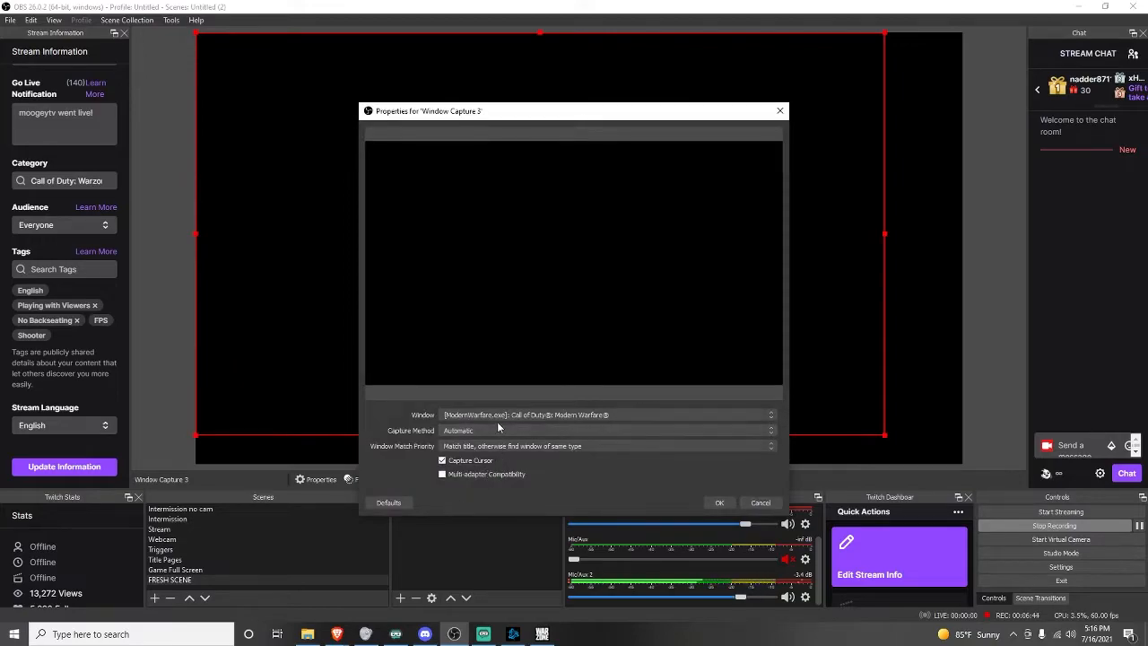
left_click(496, 417)
left_click(501, 425)
left_click(719, 502)
Switch the captured window to Battle.net and back to Call of Duty: Modern Warfare.
left_click(525, 480)
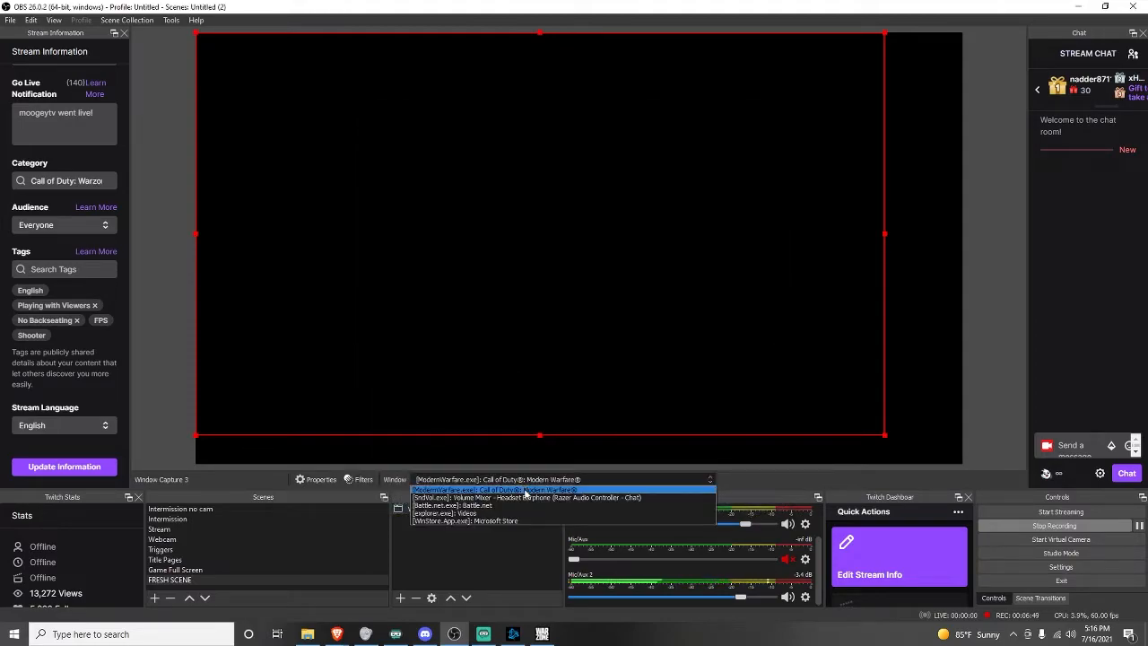
left_click(542, 634)
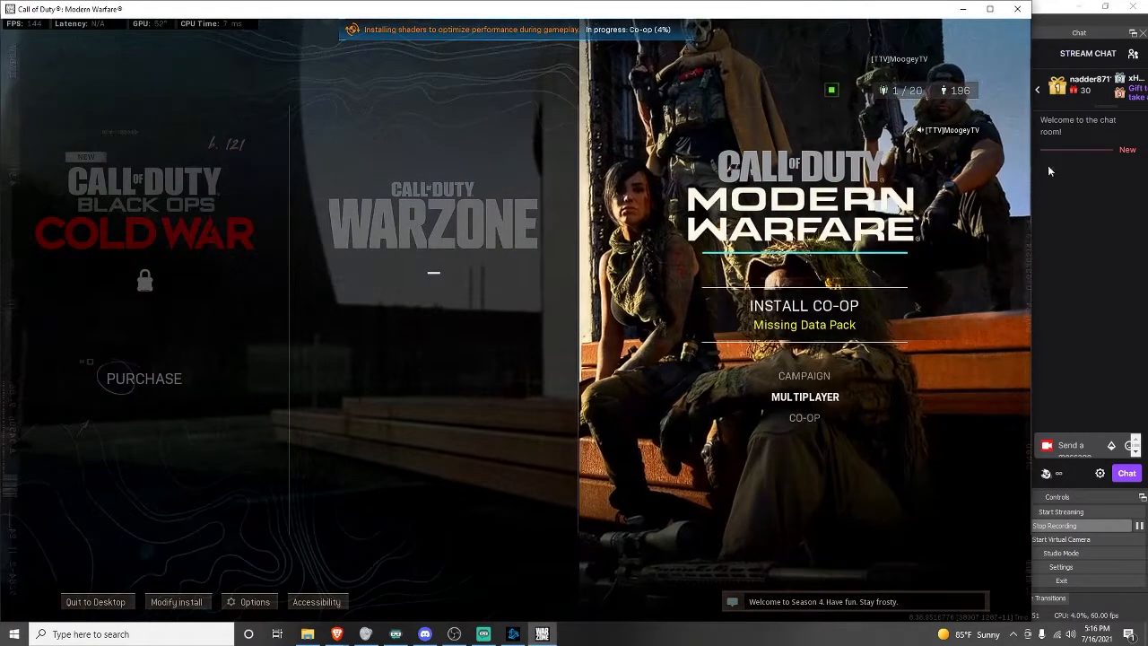
left_click(1081, 283)
left_click(529, 480)
left_click(522, 504)
left_click(538, 480)
left_click(538, 486)
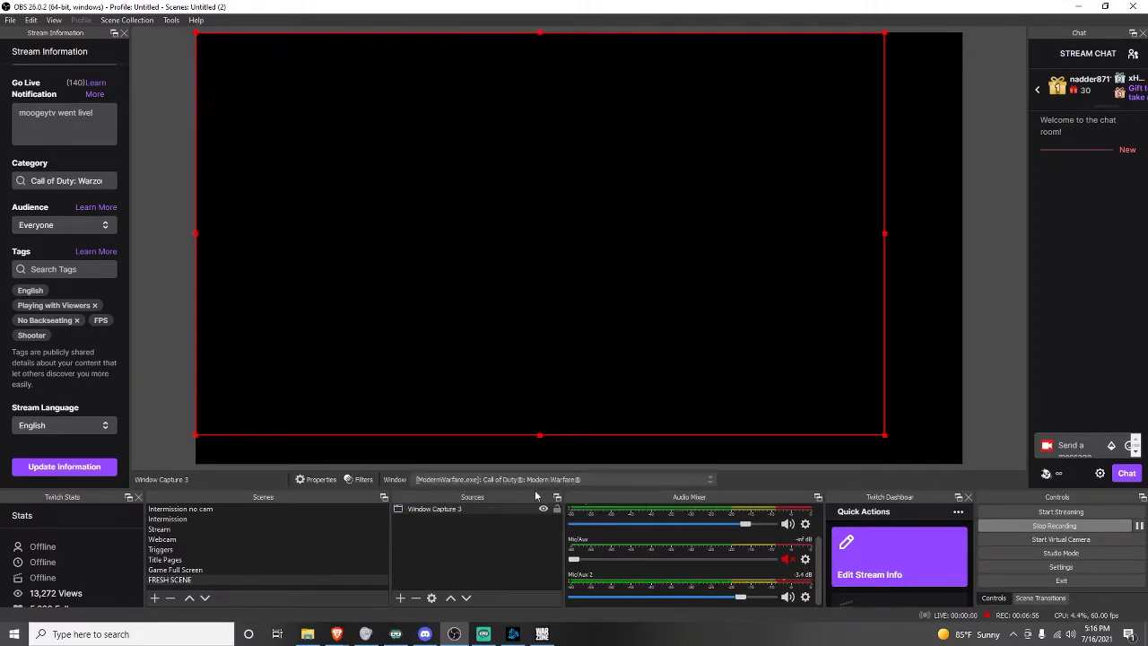
Open Window Capture 3's properties and reselect the Call of Duty: Modern Warfare window.
double_click(435, 508)
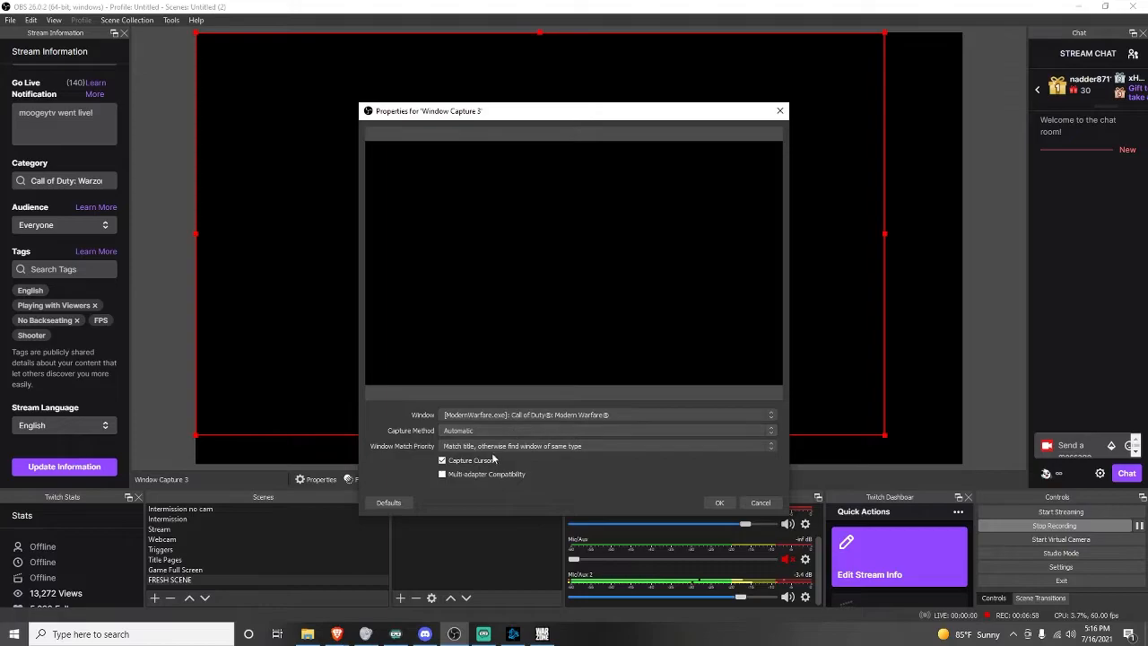
left_click(529, 415)
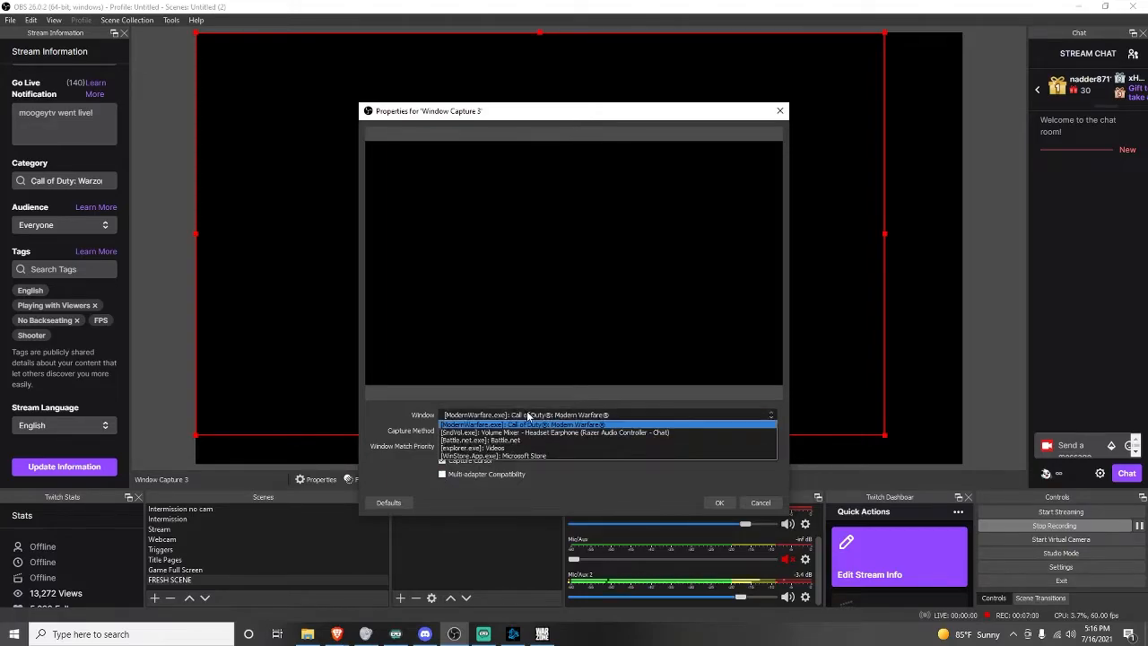
left_click(540, 414)
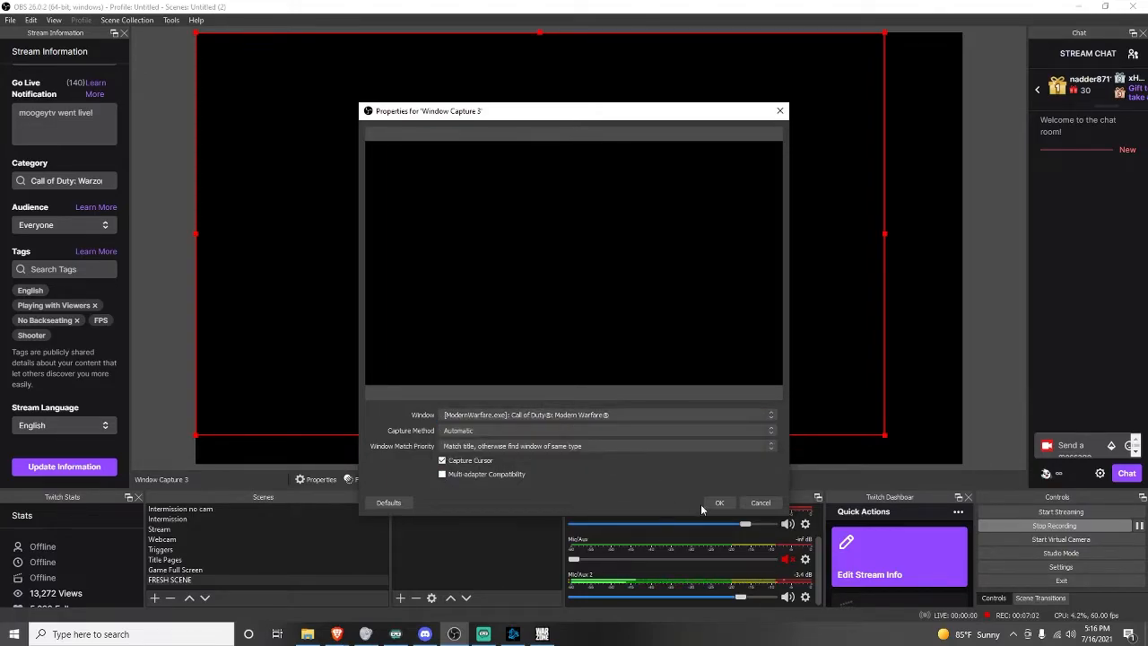
left_click(544, 633)
left_click_drag(611, 10, 547, 499)
left_click(626, 414)
left_click(660, 427)
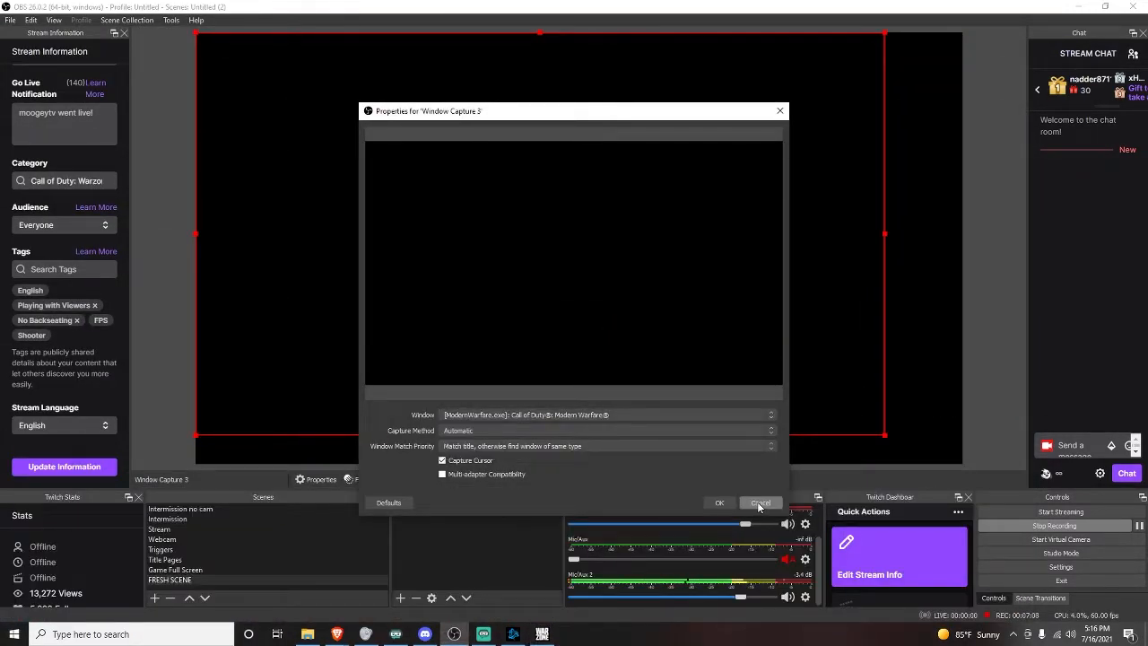
Set the capture method to Windows Graphics Capture (Windows 10 1903 and up) and confirm the properties.
left_click(527, 430)
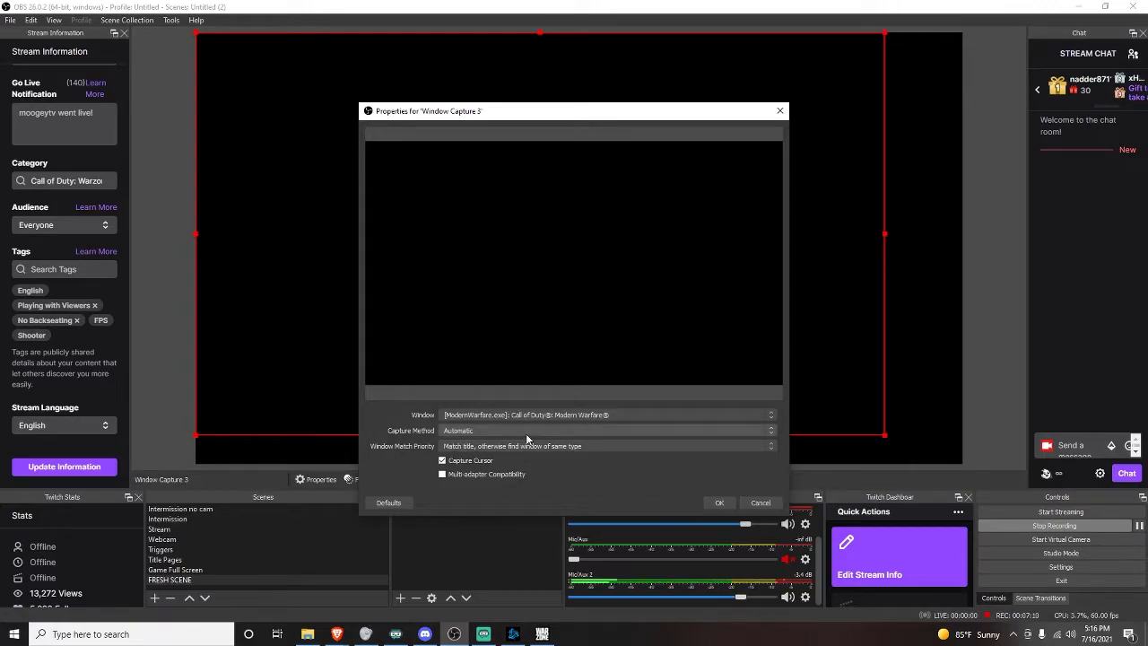
left_click(473, 456)
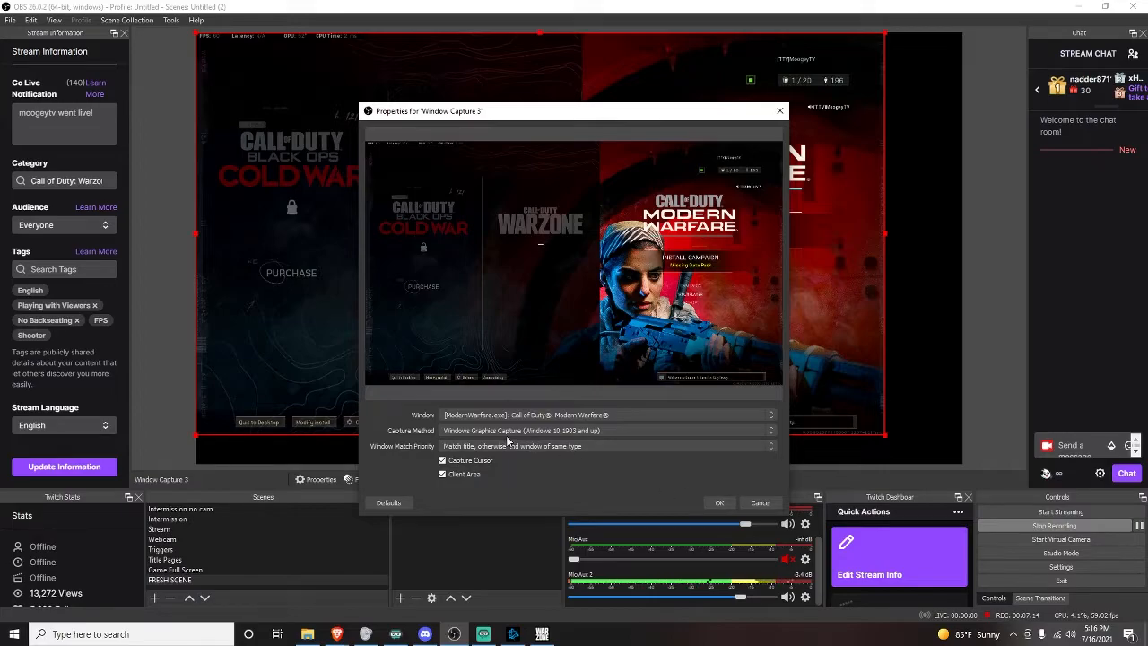
left_click(476, 433)
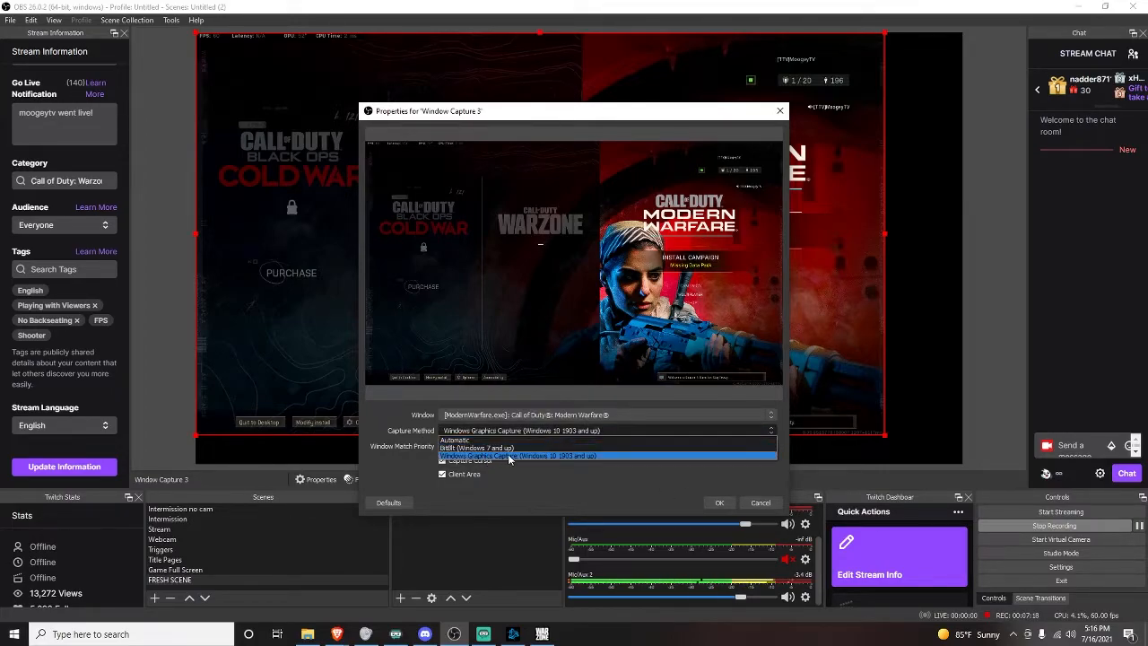
left_click(476, 447)
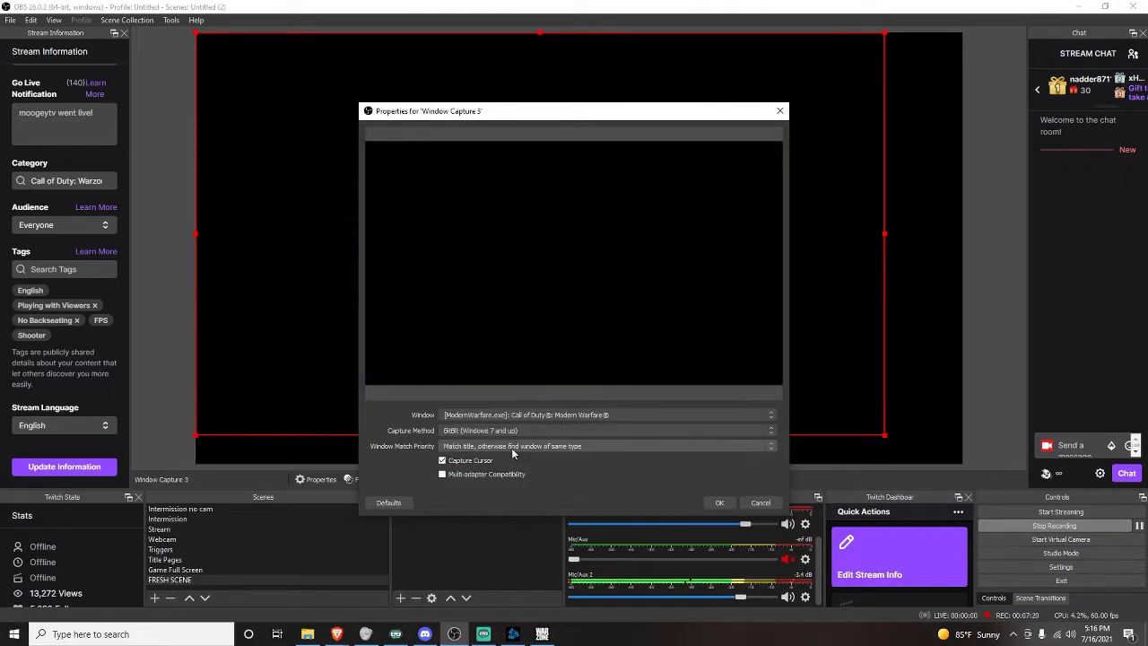
left_click(492, 431)
left_click(491, 441)
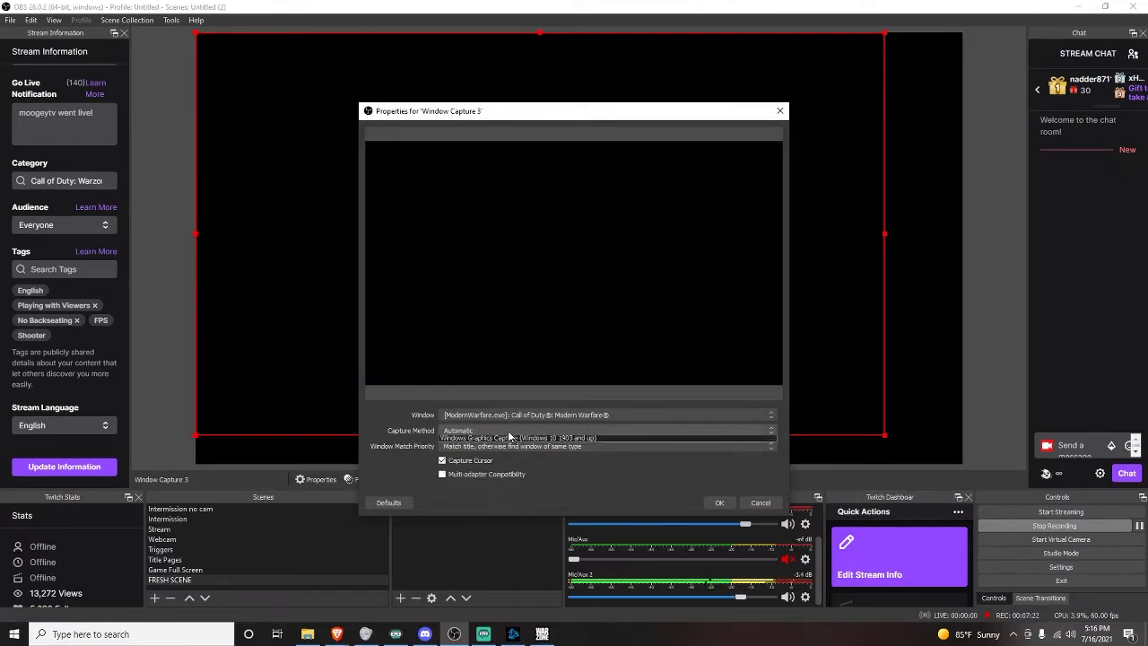
left_click(507, 431)
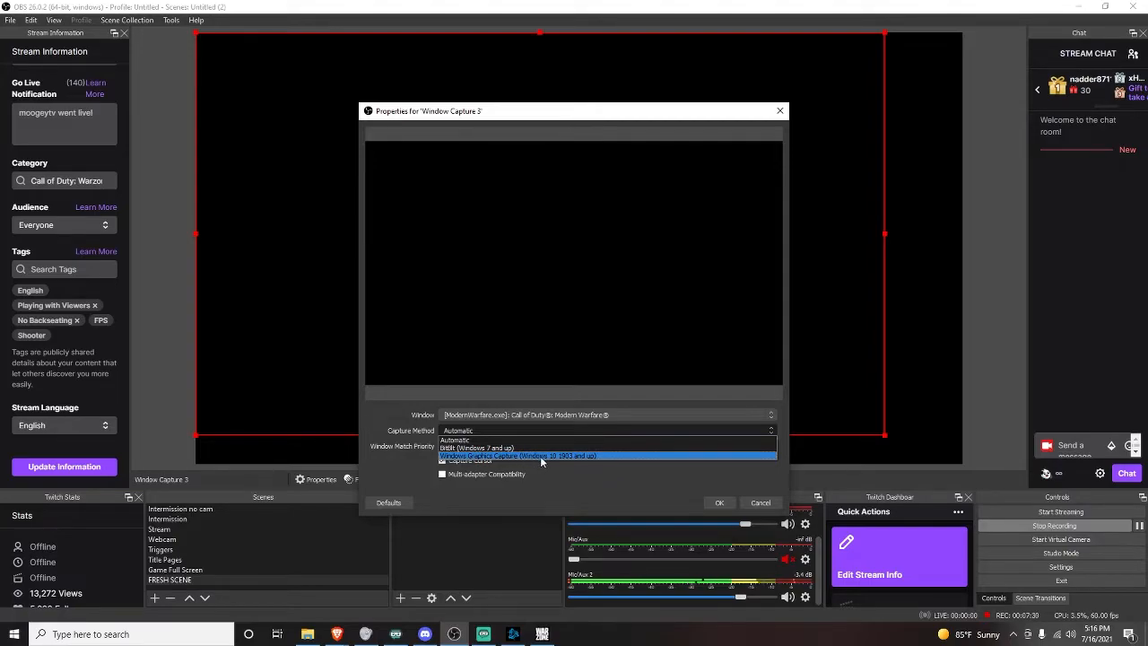
left_click(541, 456)
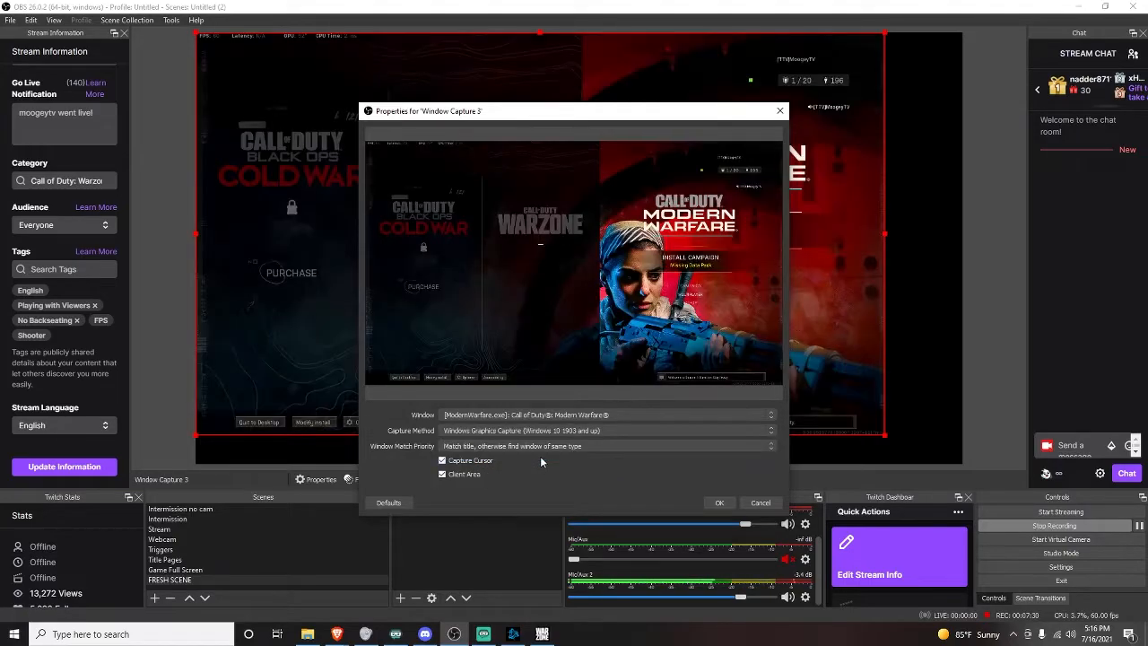
left_click(448, 417)
left_click(482, 429)
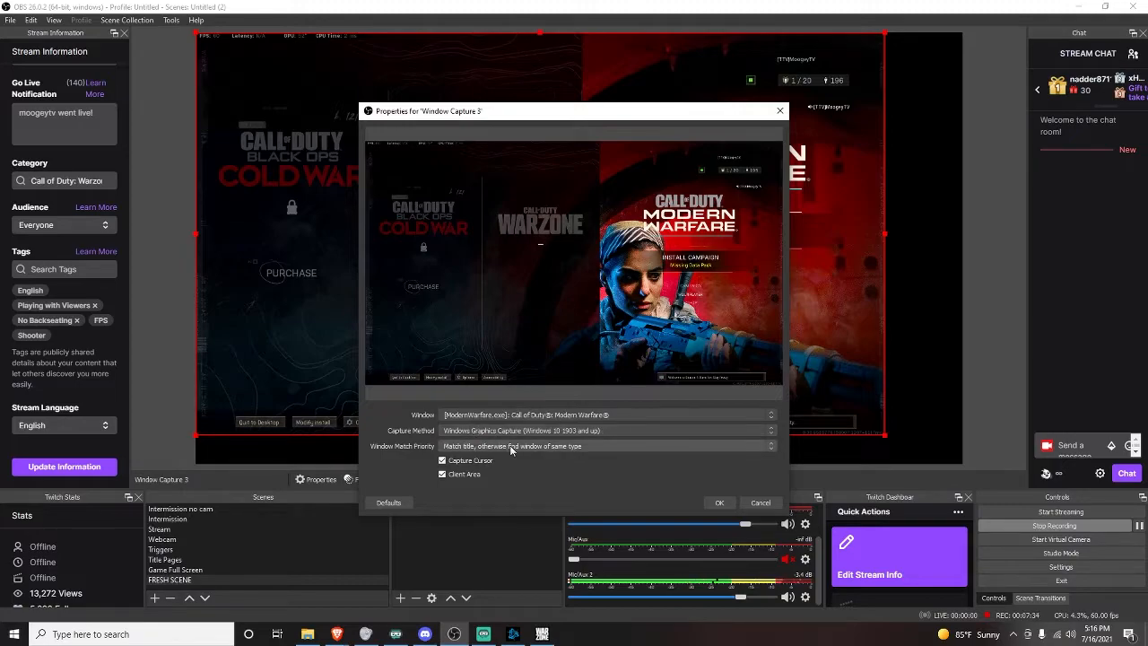
left_click(722, 502)
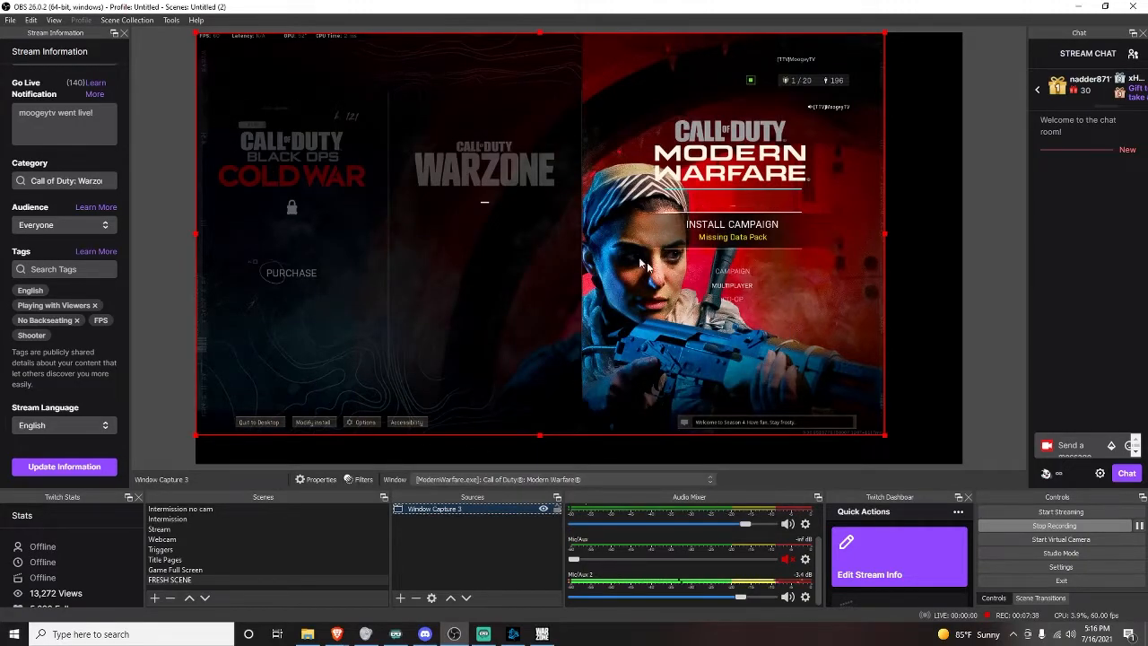
Resize the game capture by dragging its corner out toward the canvas edges.
mouse_move(506, 238)
left_mouse_down()
mouse_move(536, 295)
mouse_move(577, 197)
mouse_move(519, 258)
mouse_move(574, 236)
mouse_move(553, 261)
mouse_move(548, 238)
mouse_move(507, 238)
left_mouse_up()
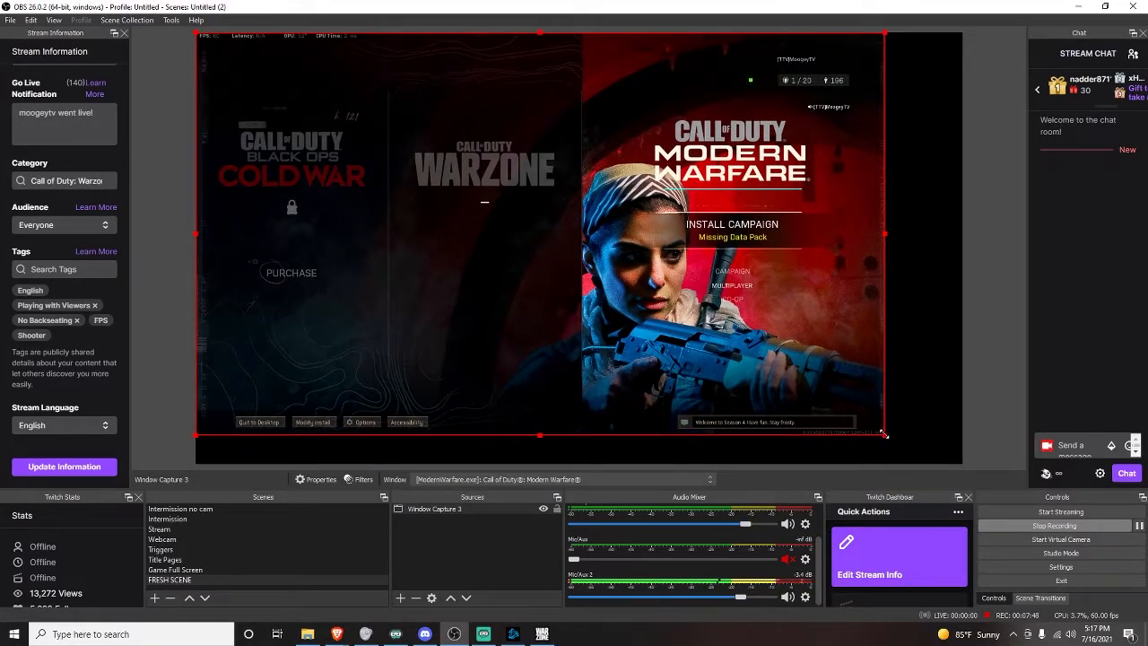
left_click_drag(885, 435, 968, 438)
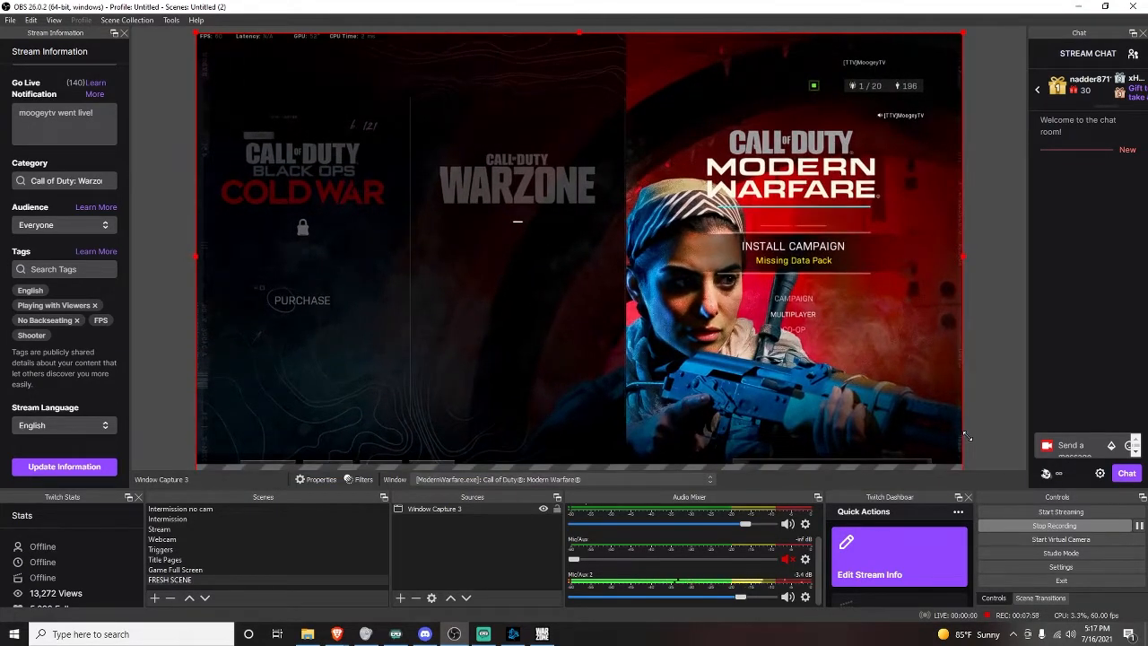
left_click_drag(897, 415, 869, 392)
left_click_drag(940, 459, 866, 401)
left_click_drag(791, 348, 820, 374)
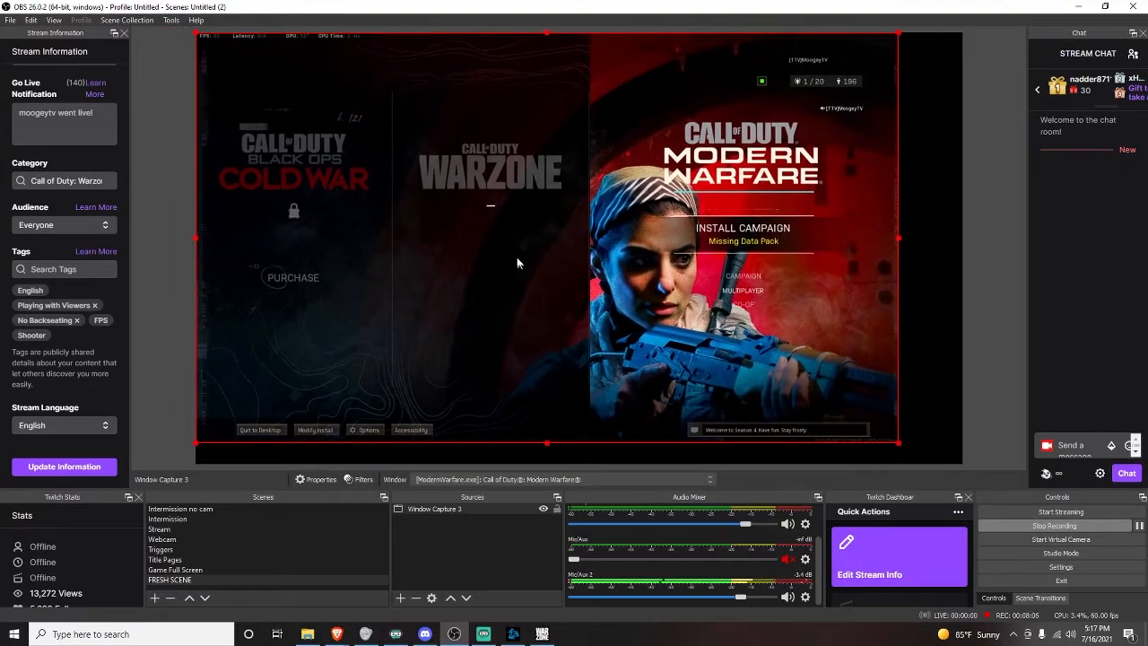
Stretch Window Capture 3 to the screen with Transform, then lock and unlock the source.
right_click(500, 231)
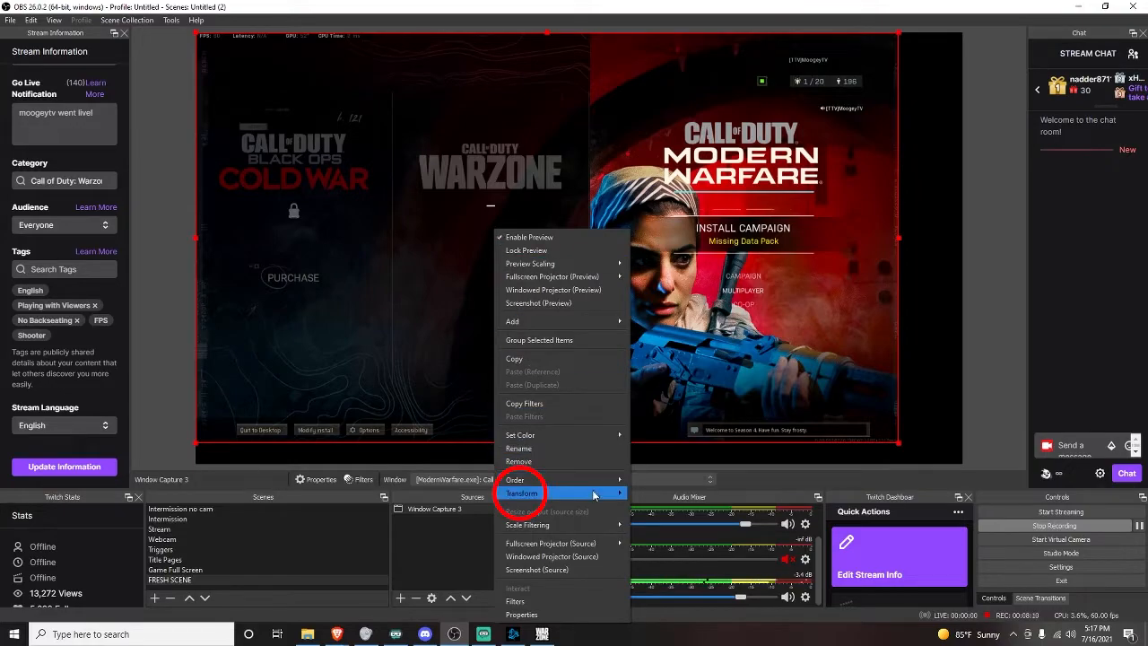
mouse_move(593, 496)
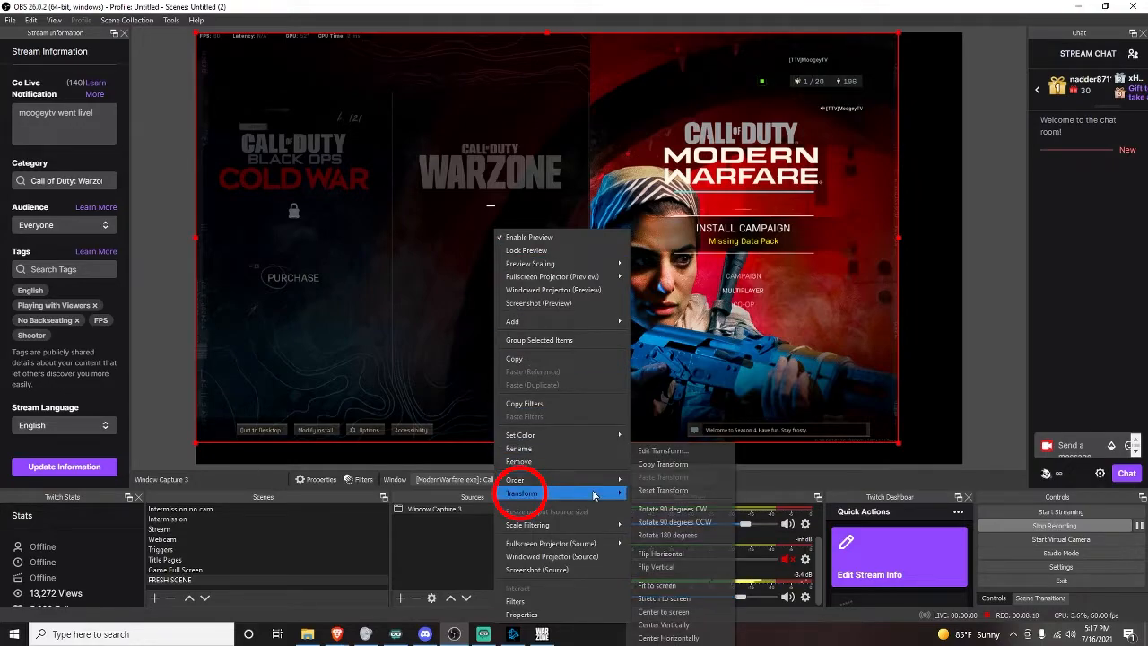
left_click(707, 598)
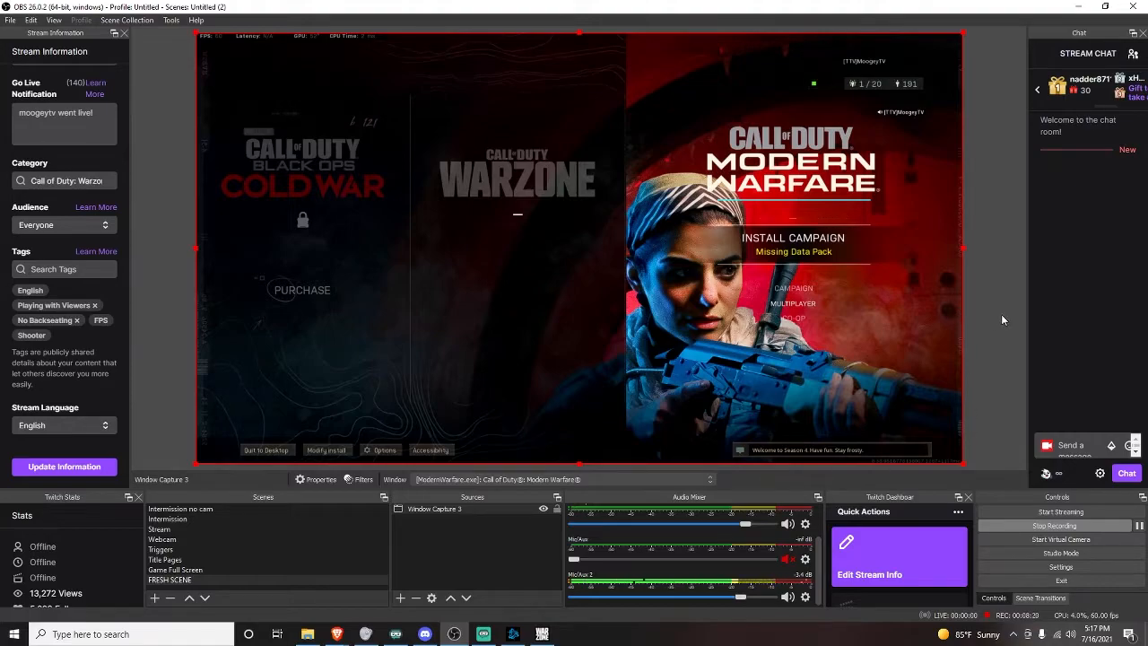
left_click(680, 465)
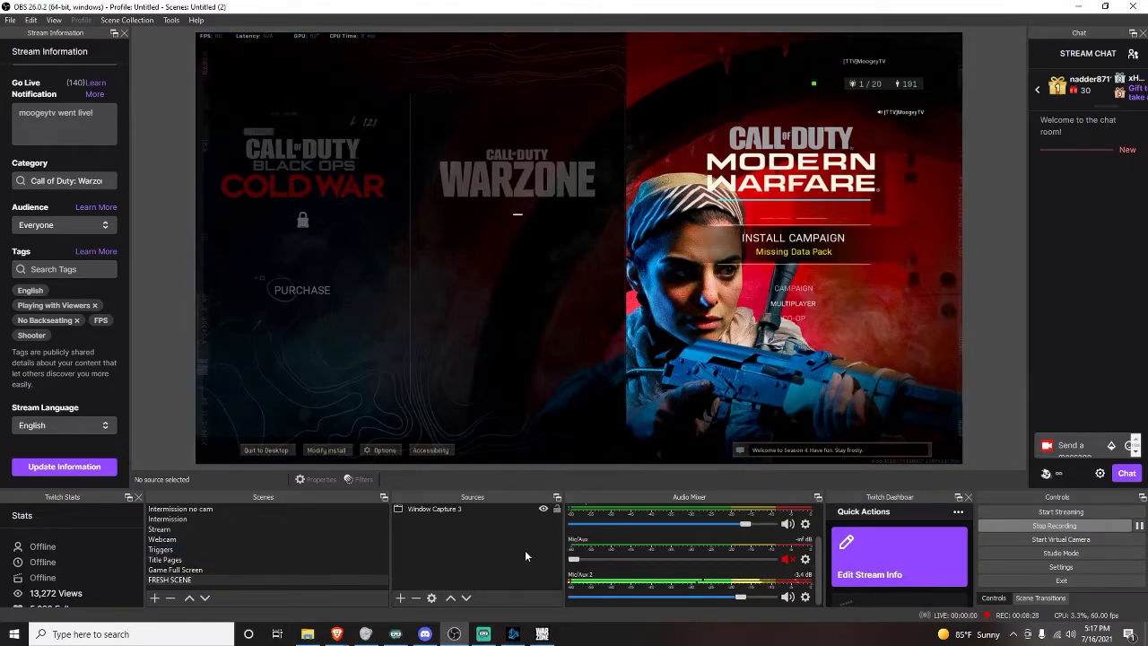
left_click(557, 510)
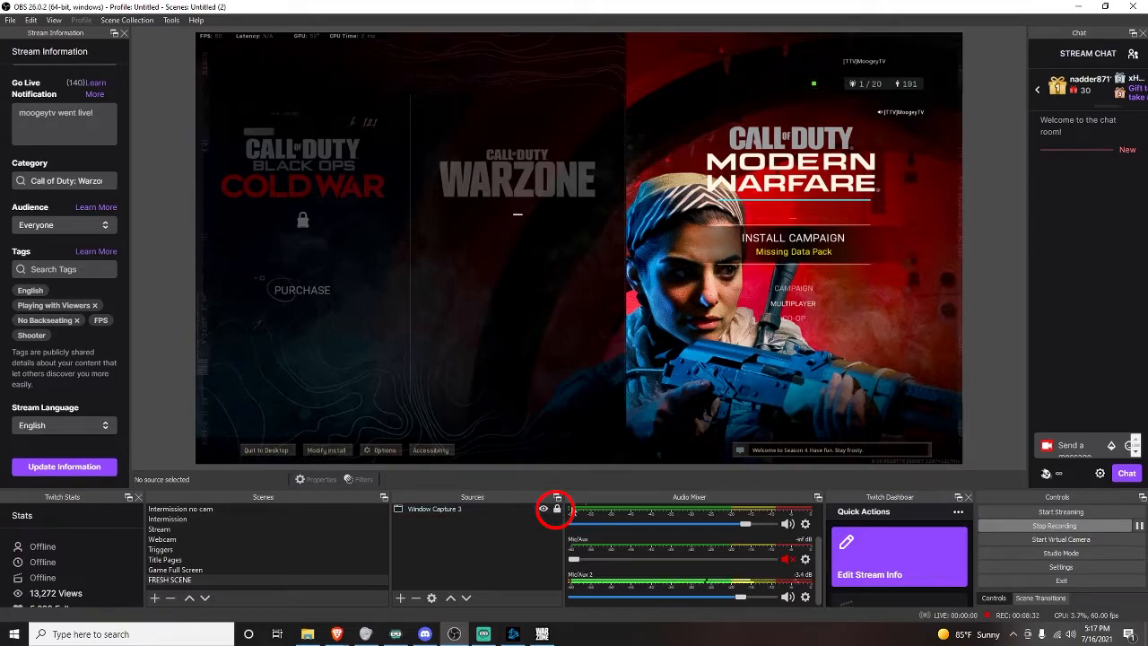
left_click(557, 509)
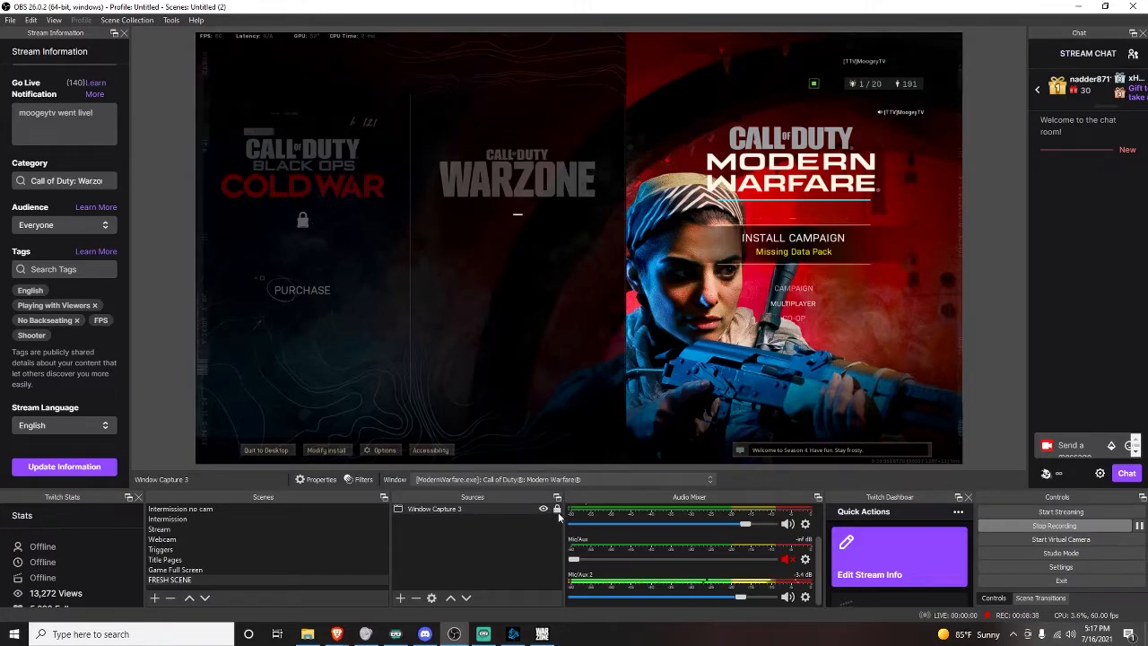
left_click(493, 535)
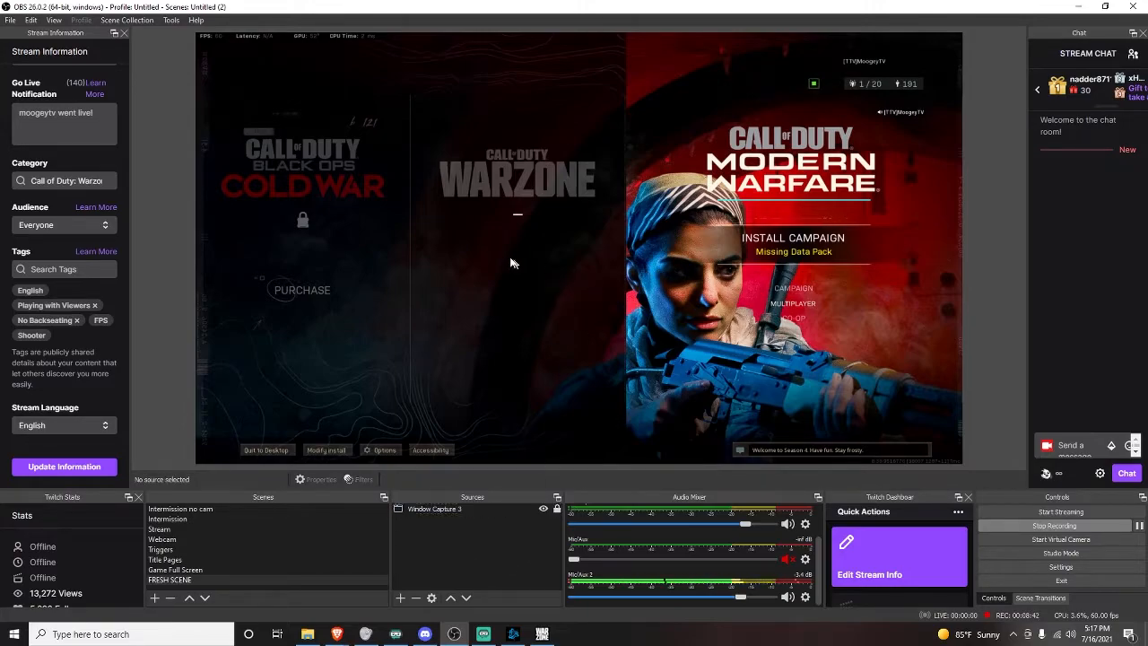
left_click_drag(260, 251, 216, 211)
left_click(401, 601)
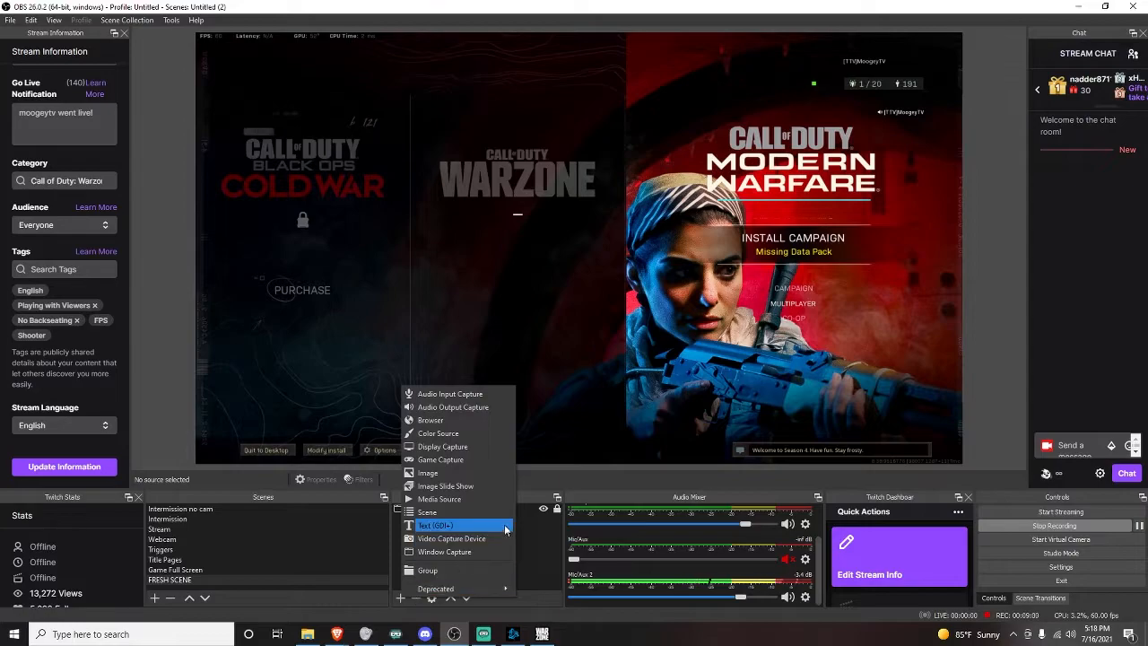
left_click(533, 530)
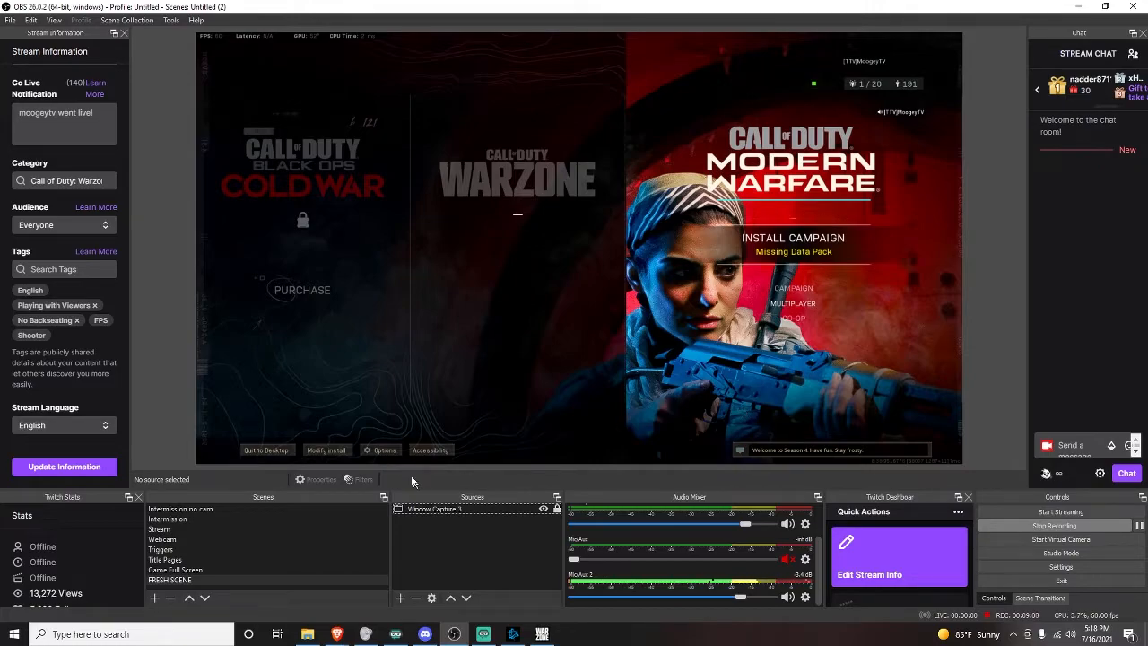
left_click(400, 599)
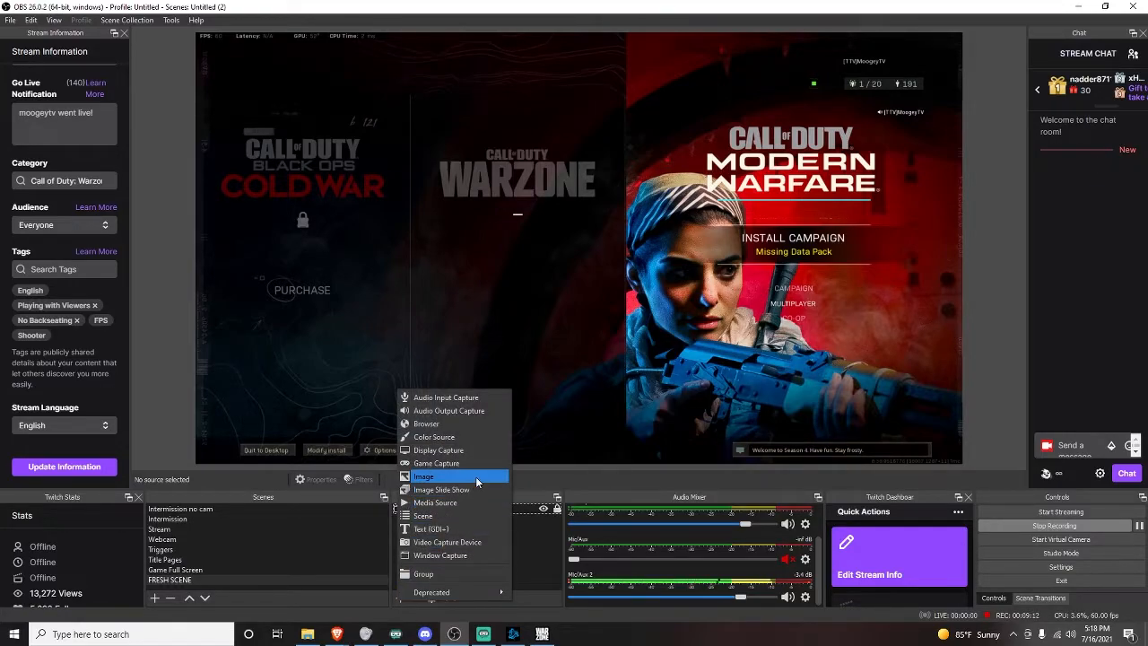
left_click(543, 478)
left_click(400, 599)
left_click(546, 482)
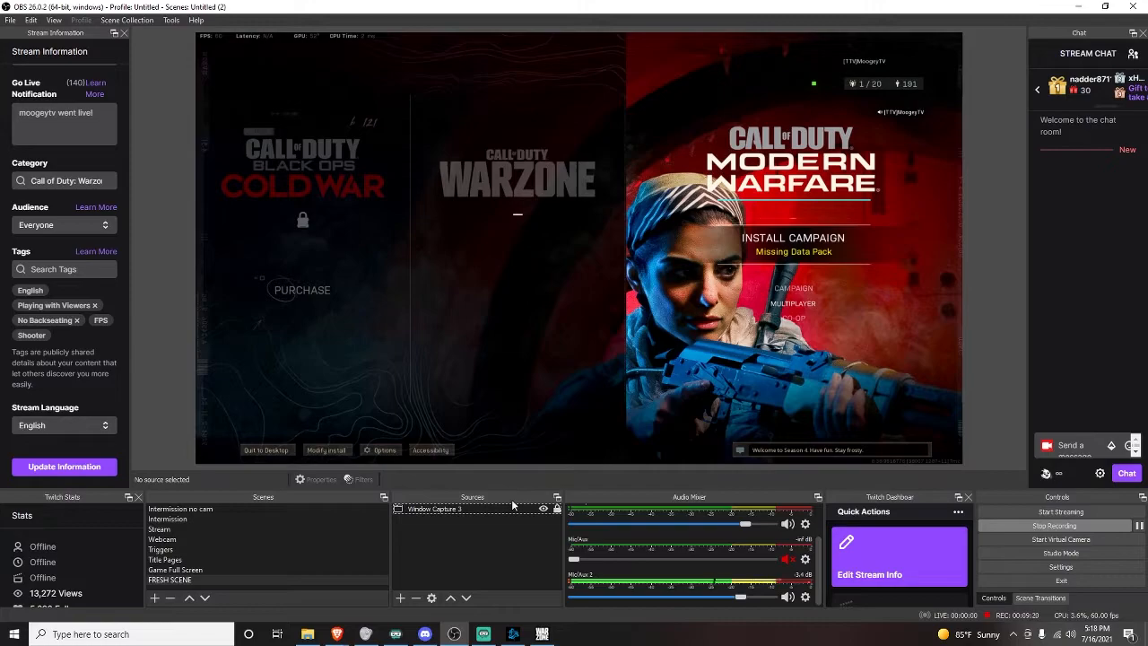
left_click(398, 599)
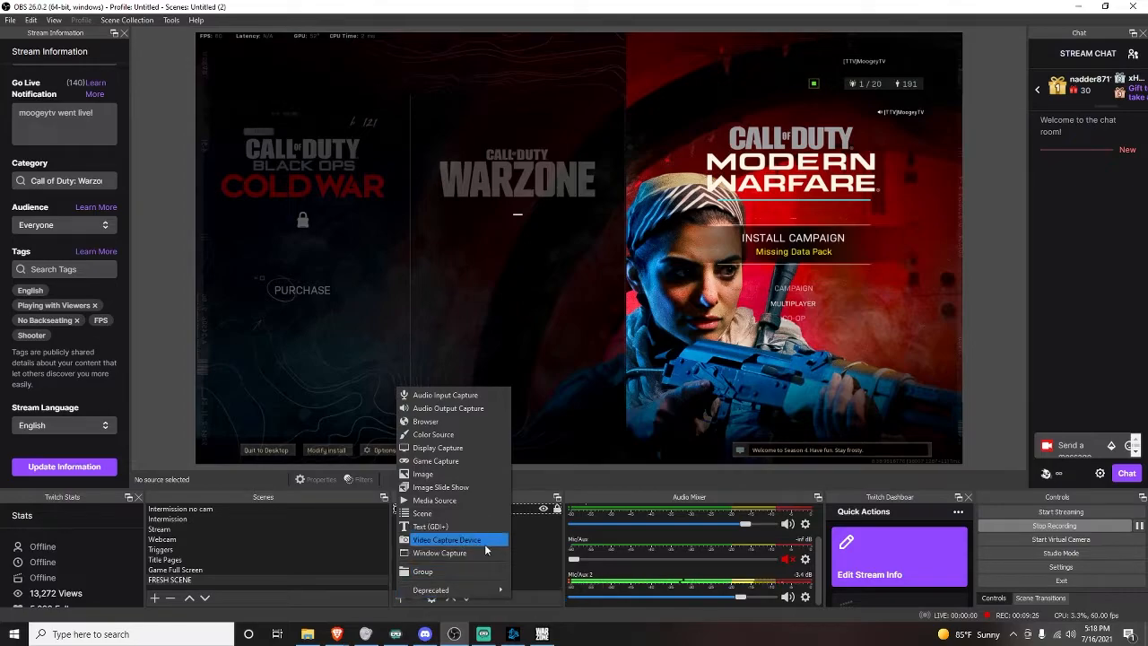
key("Escape")
Add a new Video Capture Device source named WEBCAM1 to FRESH SCENE.
left_click(400, 598)
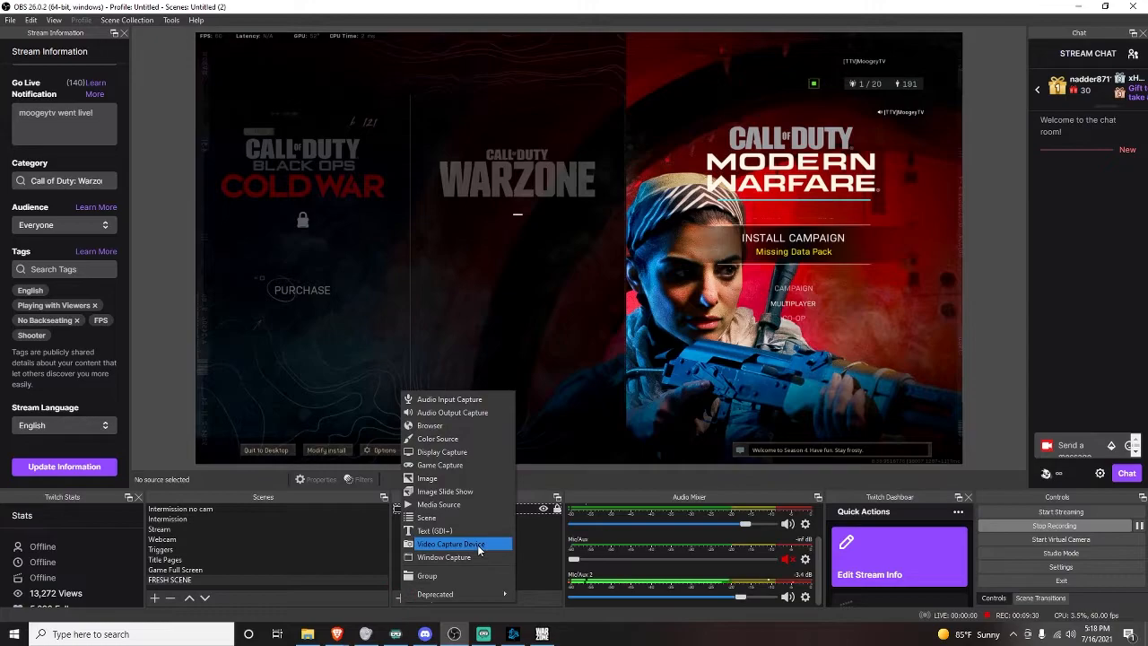
left_click(478, 544)
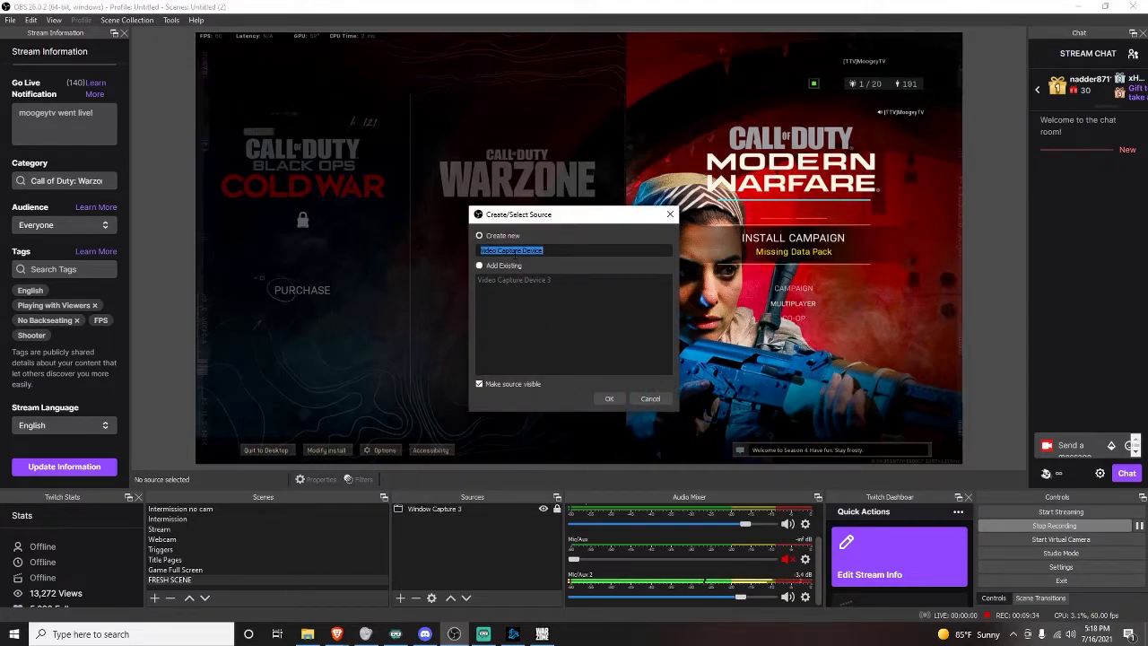
type("WEBC")
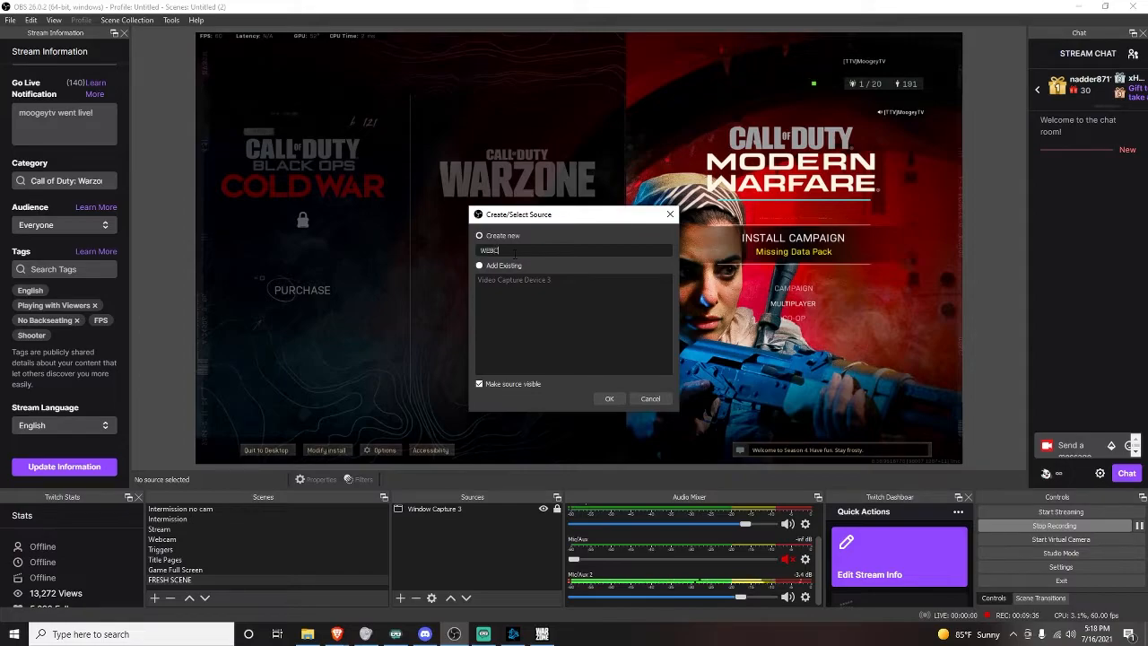
type("AM1")
left_click(609, 399)
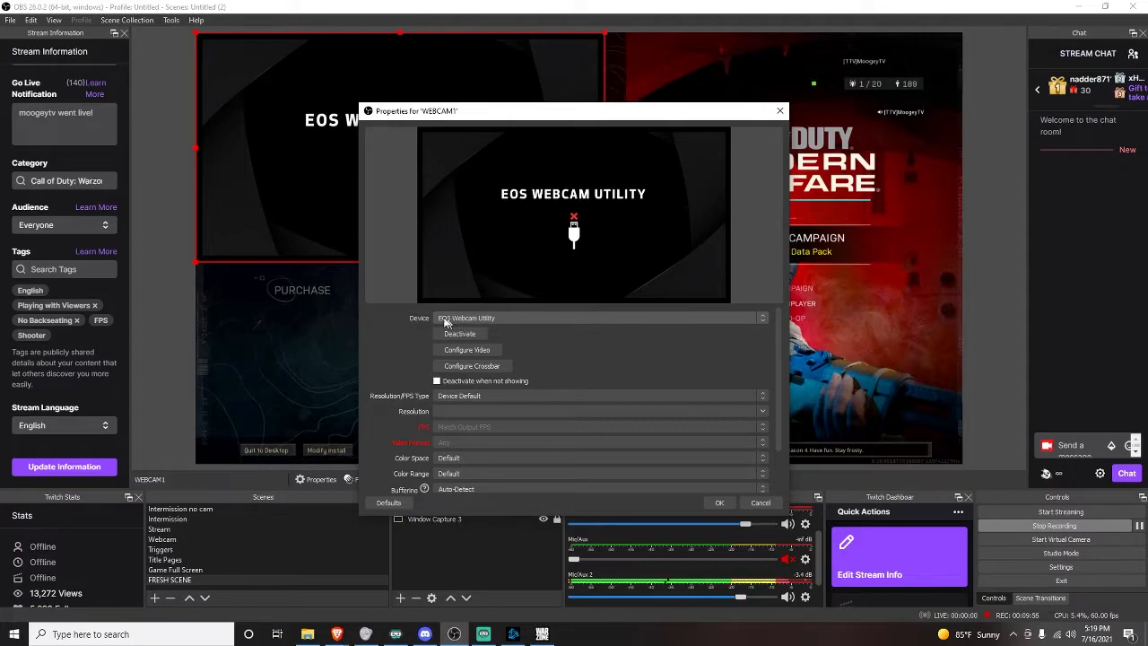
Set the WEBCAM1 device to Logitech BRIO and confirm its properties.
left_click(483, 319)
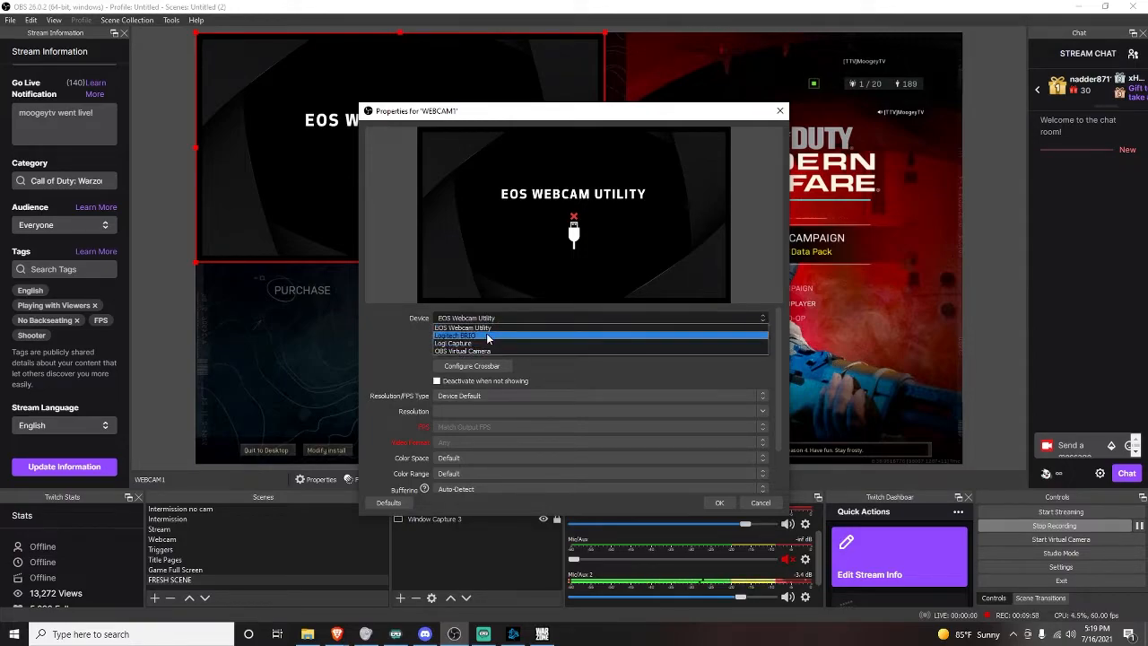
left_click(488, 336)
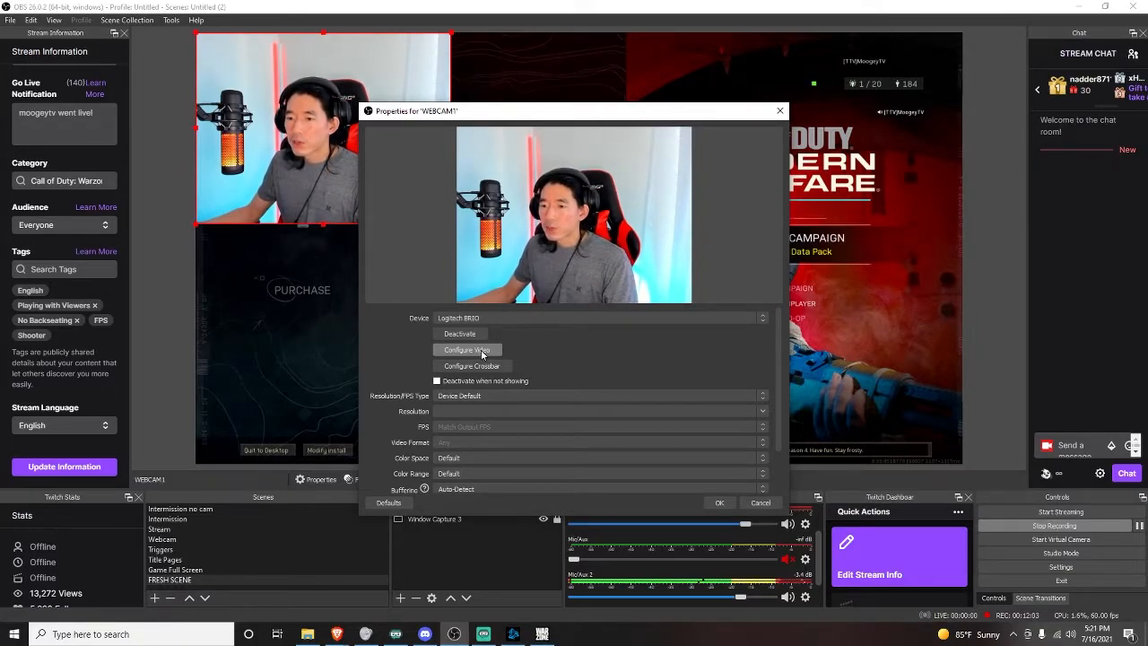
left_click(724, 503)
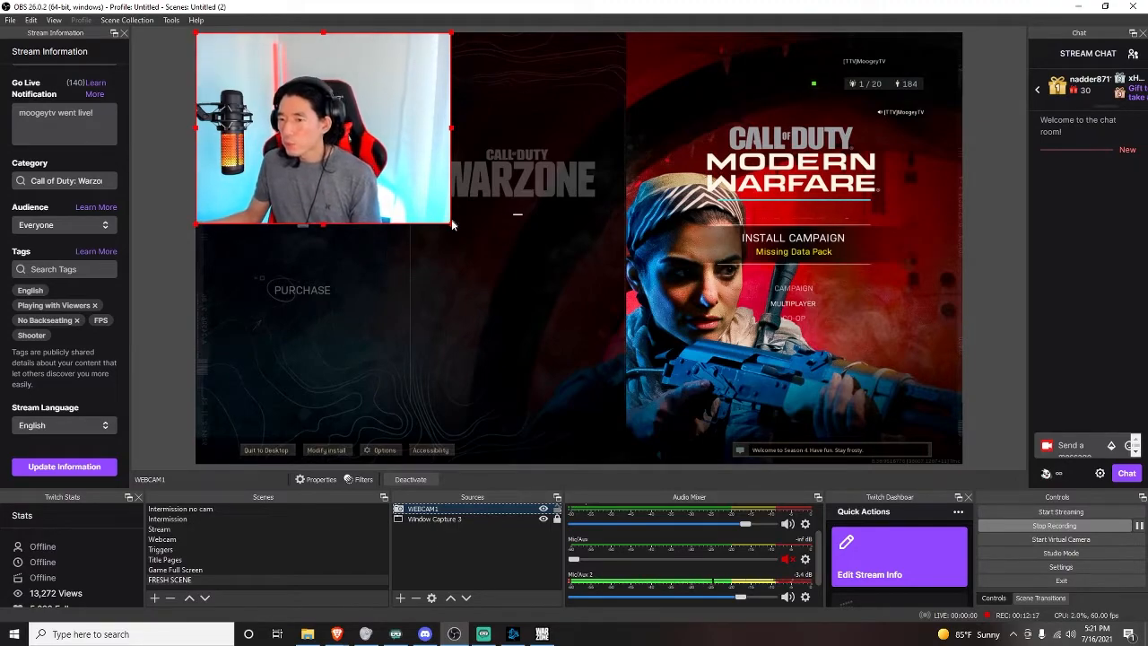
Resize the webcam source into a small frame in the canvas's upper-left area, adjusting its edges and corner.
left_click_drag(451, 223, 293, 244)
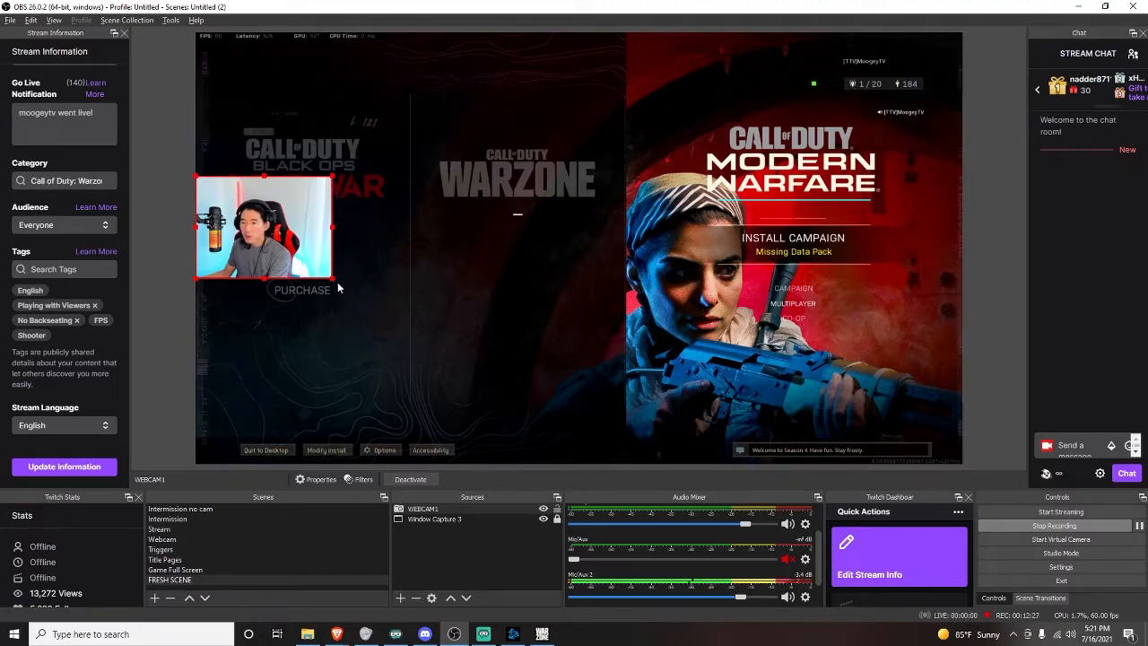
mouse_move(331, 279)
left_mouse_down()
mouse_move(309, 253)
mouse_move(334, 279)
mouse_move(377, 279)
mouse_move(290, 244)
mouse_move(337, 284)
left_mouse_up()
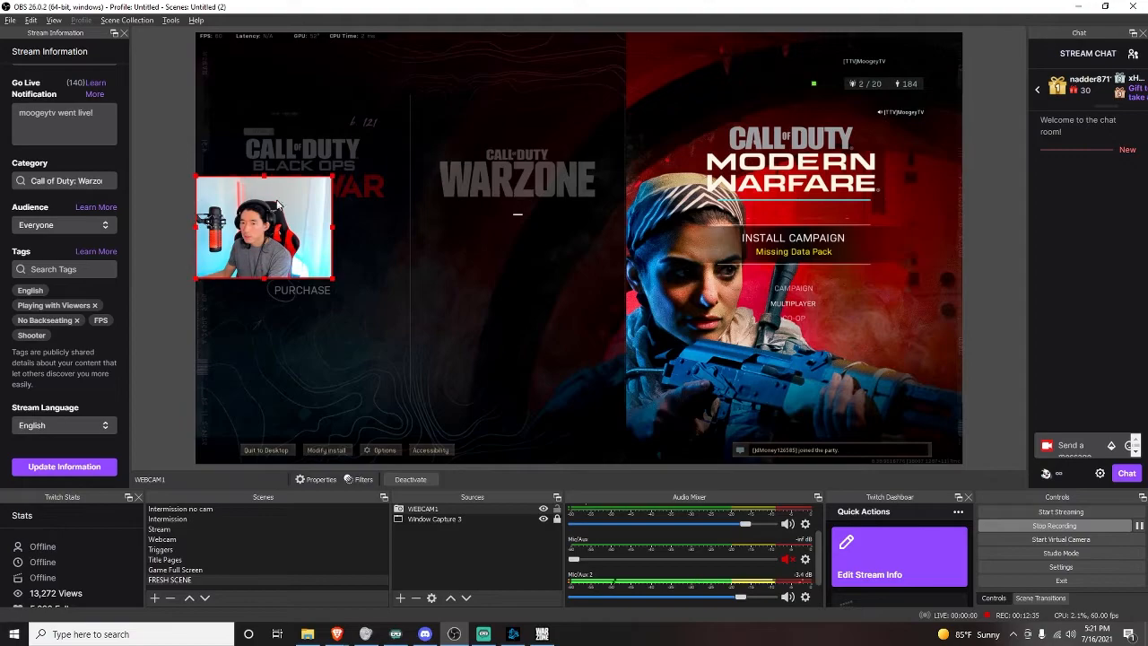
left_click_drag(264, 177, 264, 184)
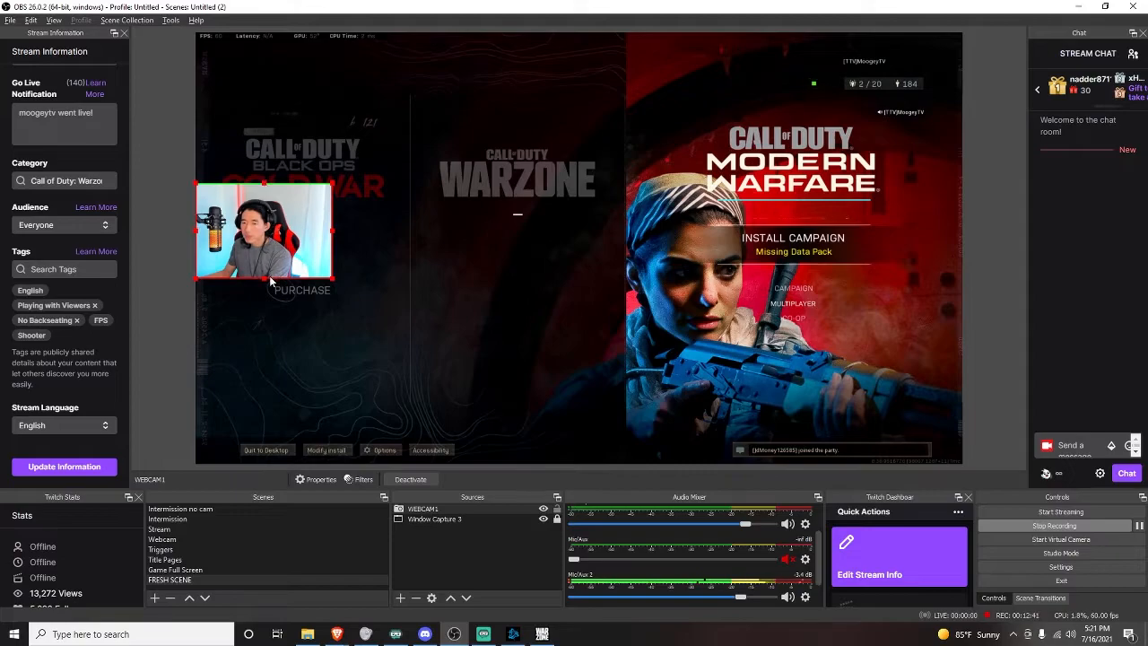
left_click_drag(266, 279, 265, 268)
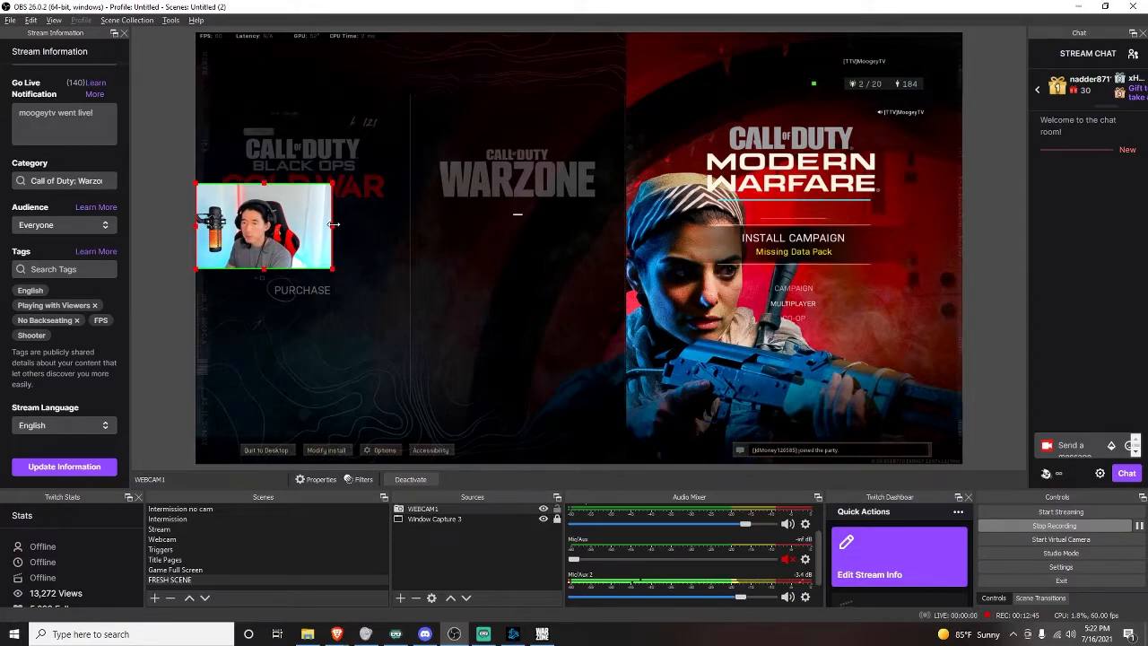
left_click_drag(333, 224, 320, 224)
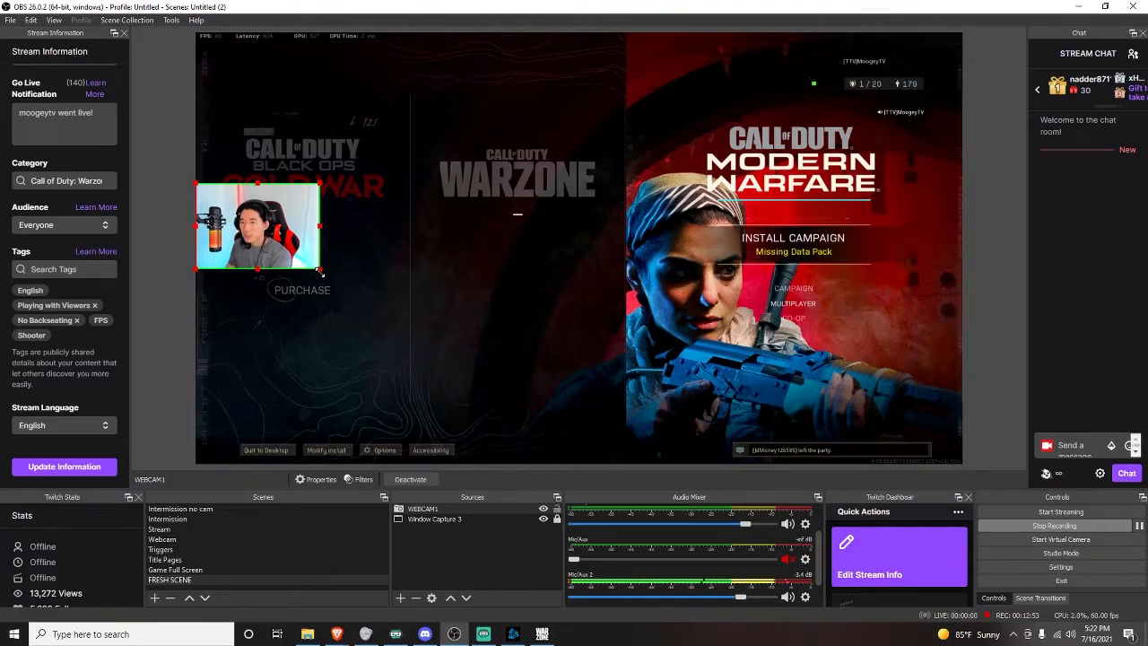
left_click_drag(319, 267, 358, 295)
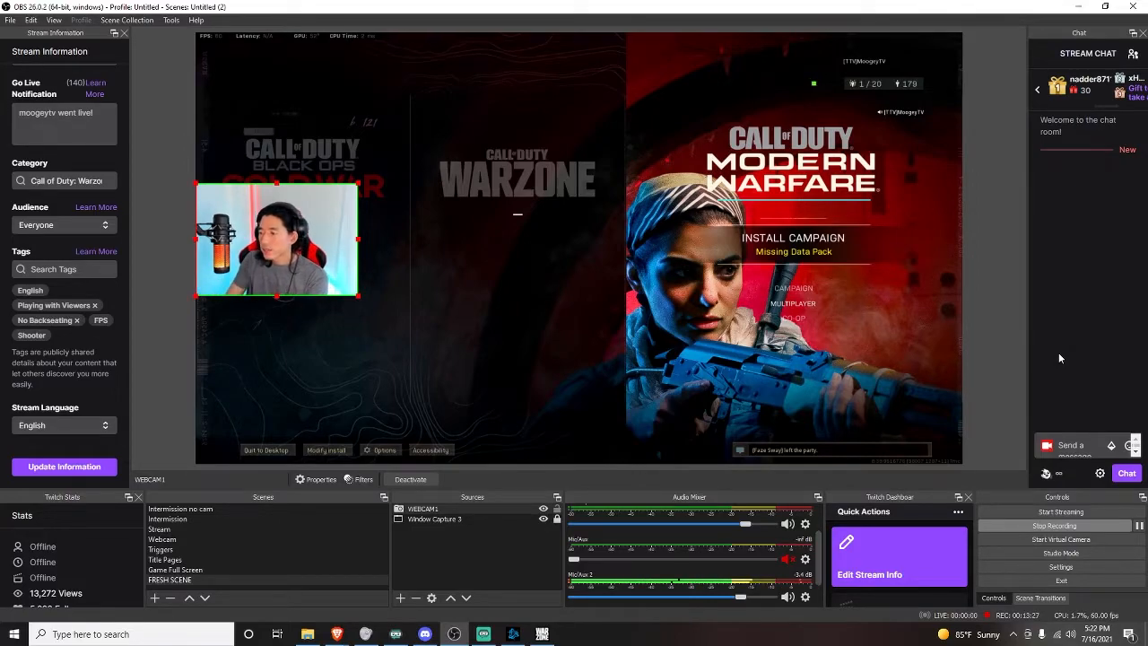
Open Settings to review the Stream page, then cancel.
left_click(1061, 567)
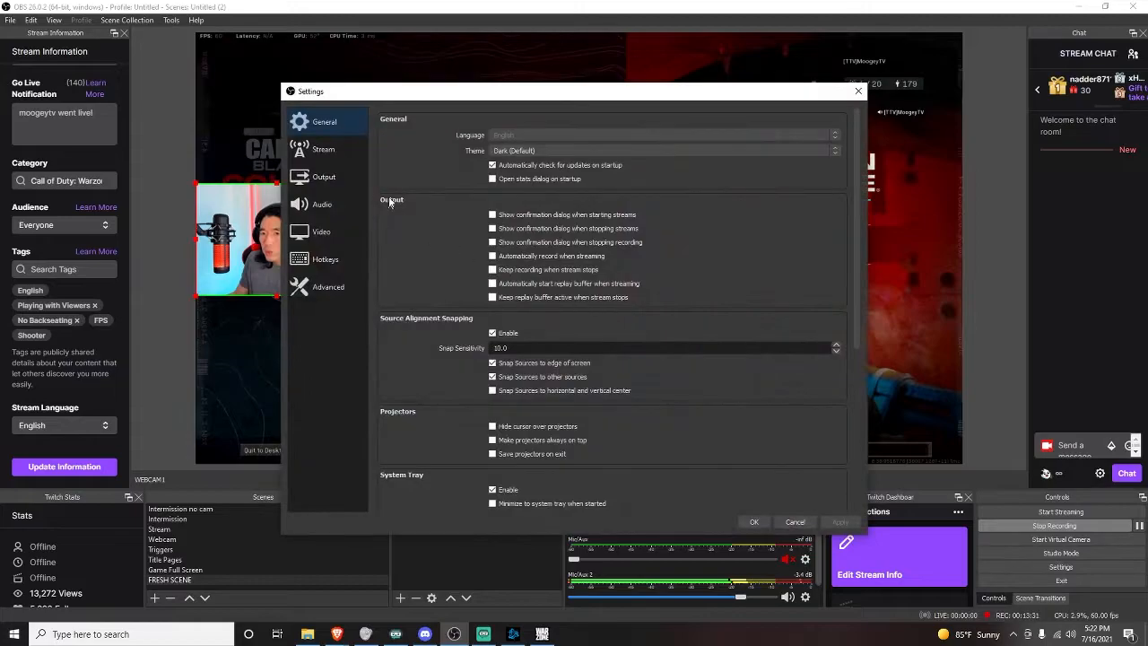
left_click(325, 159)
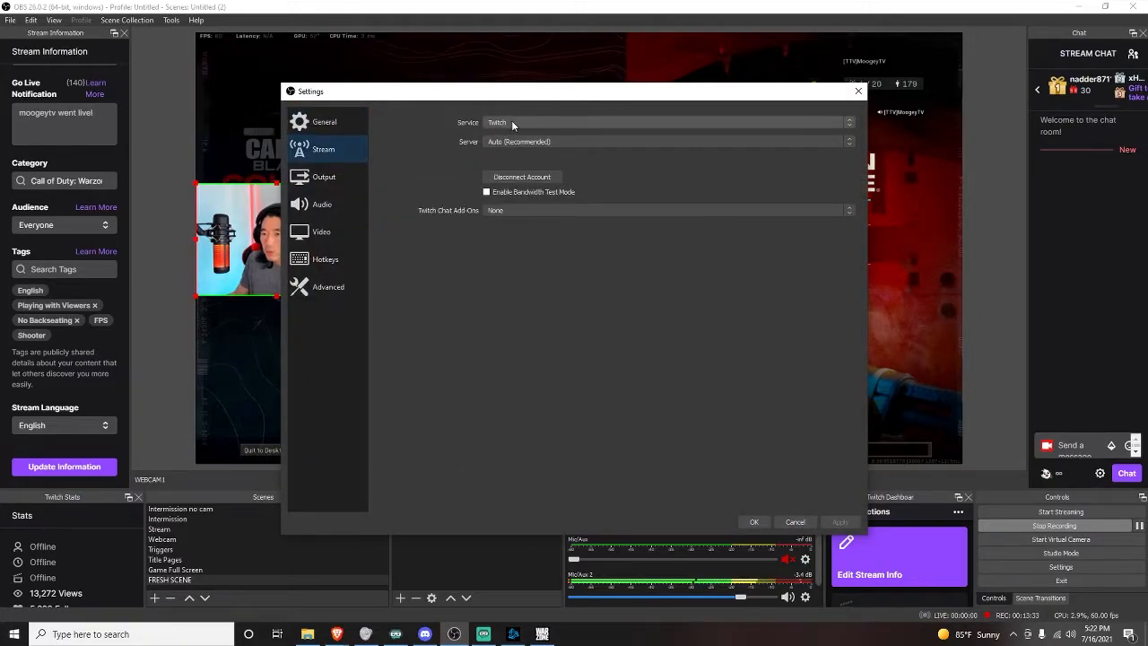
left_click(795, 522)
left_click(1081, 568)
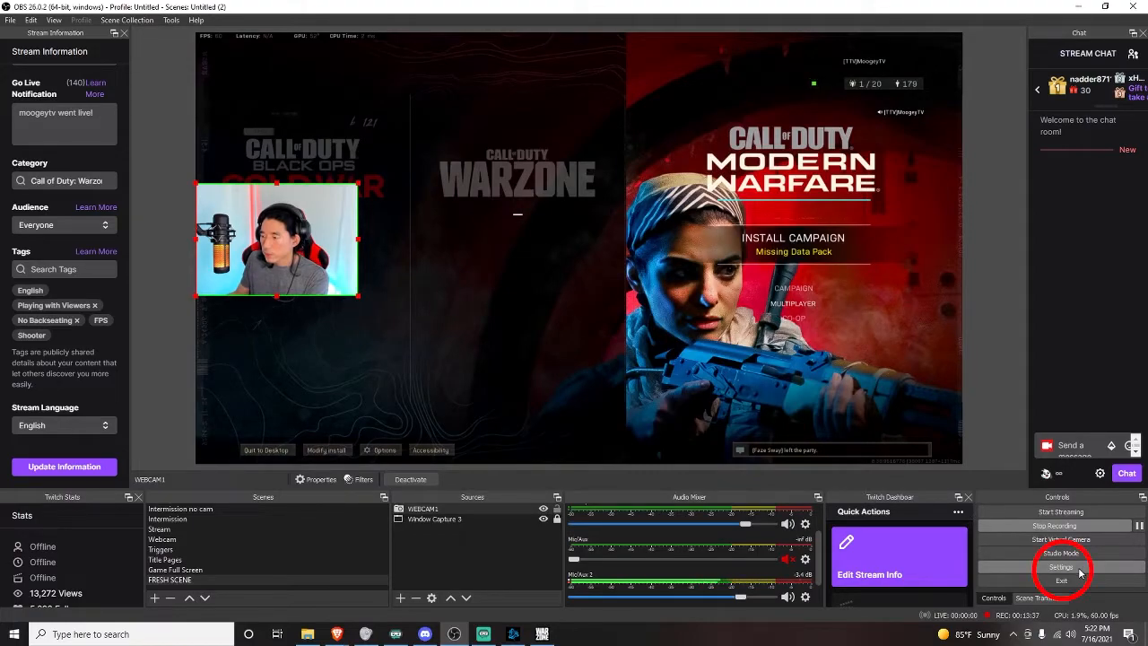
left_click(54, 19)
mouse_move(77, 54)
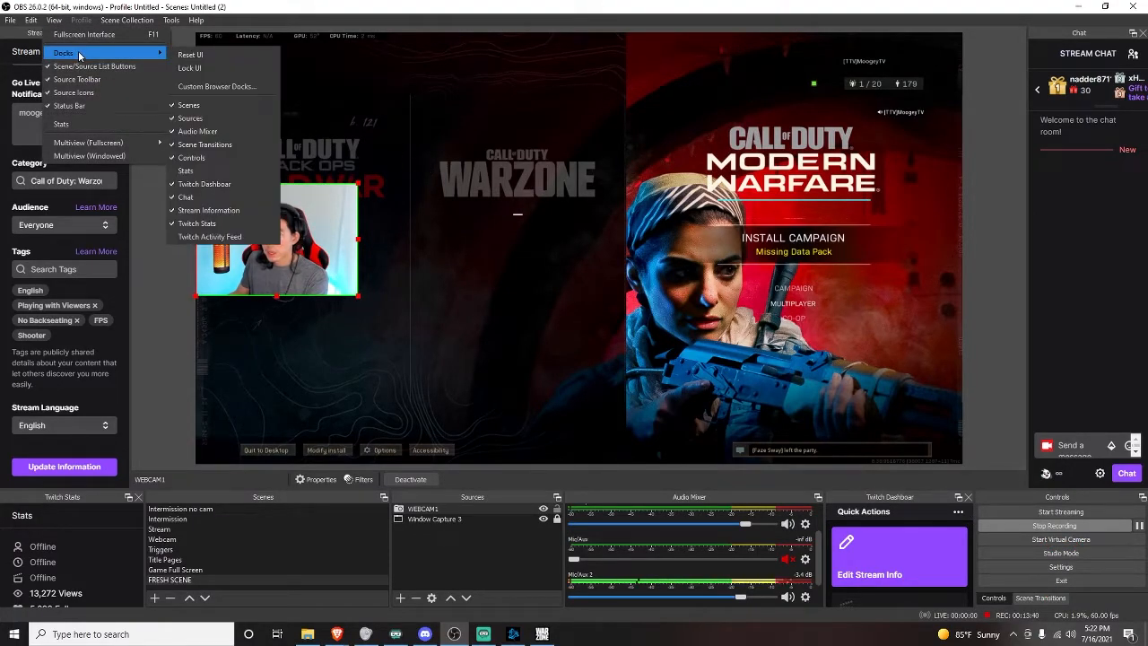
left_click(1030, 496)
mouse_move(1030, 496)
left_mouse_down()
mouse_move(1053, 531)
mouse_move(1038, 548)
mouse_move(1031, 506)
left_mouse_up()
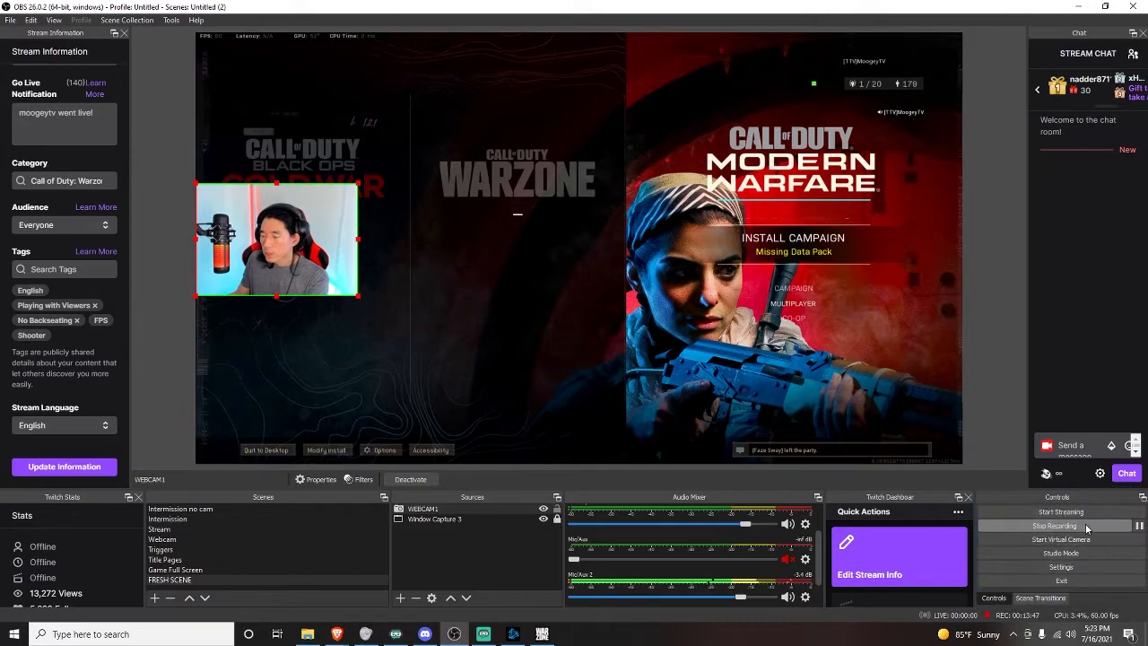
Open Settings and review the Output page's Streaming and Recording tabs.
left_click(1063, 566)
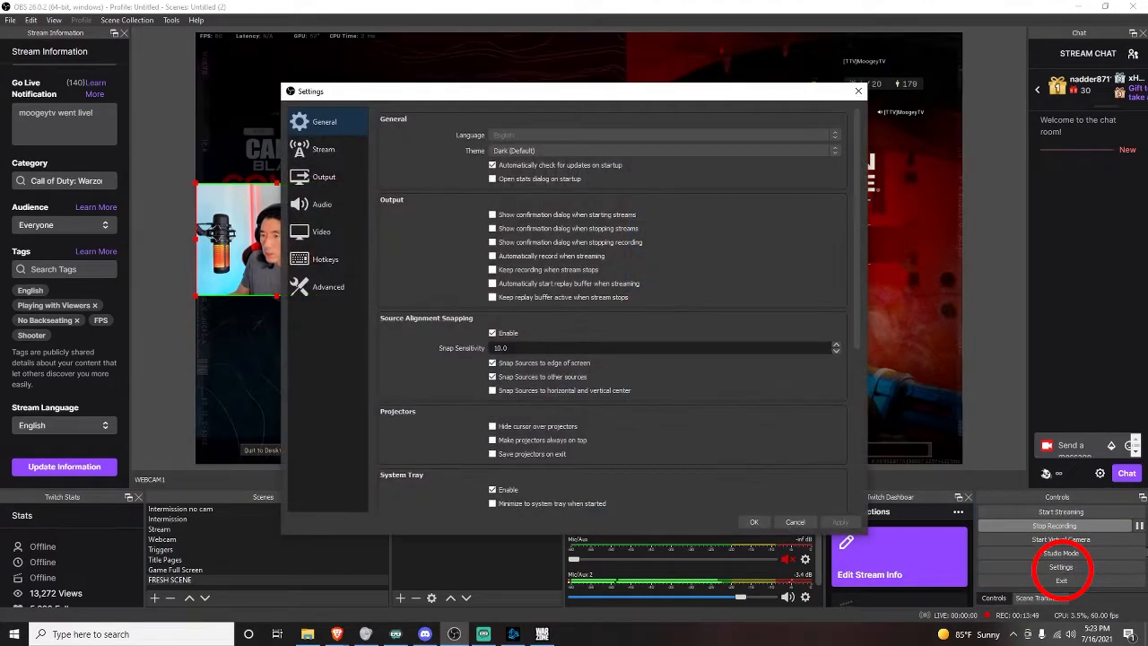
left_click(324, 180)
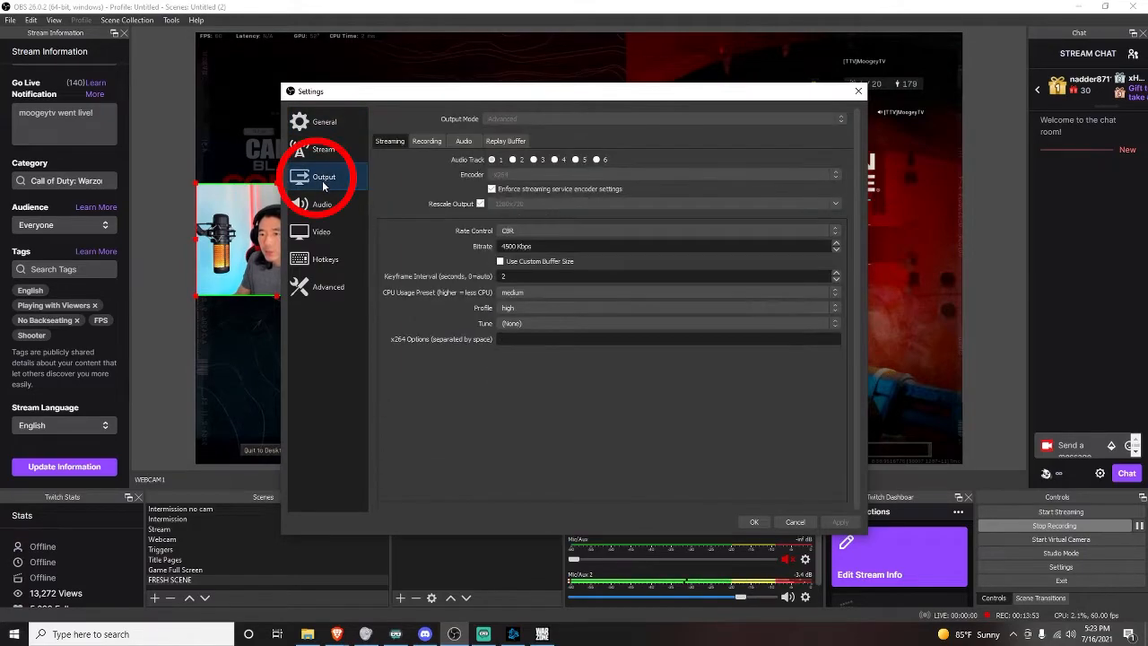
left_click(433, 142)
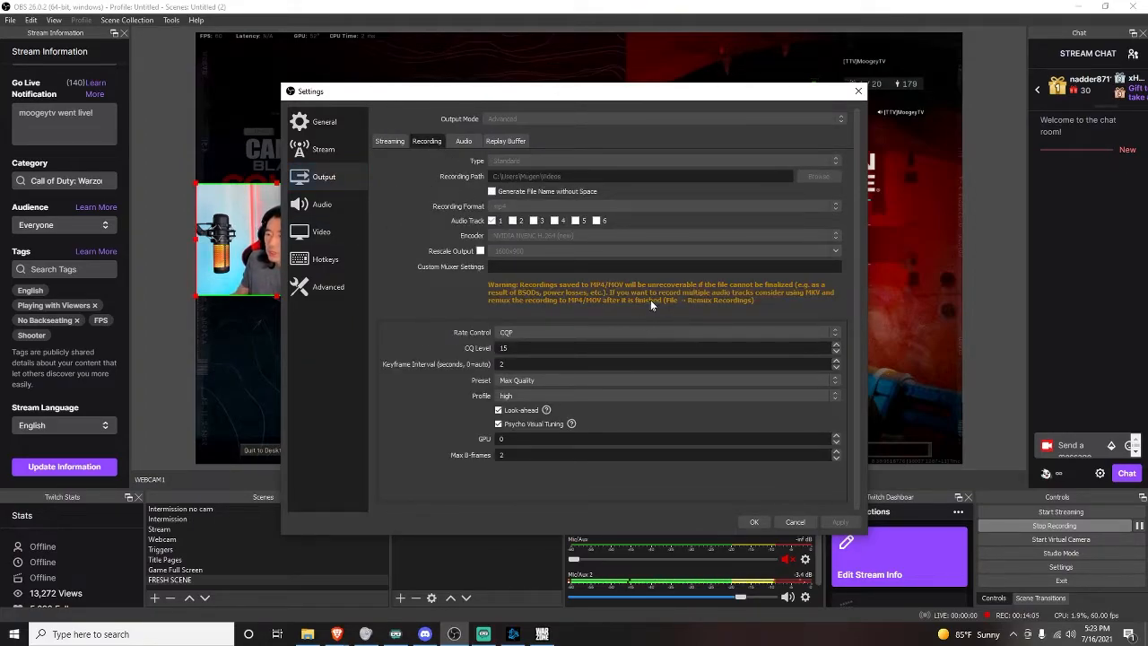
left_click(388, 143)
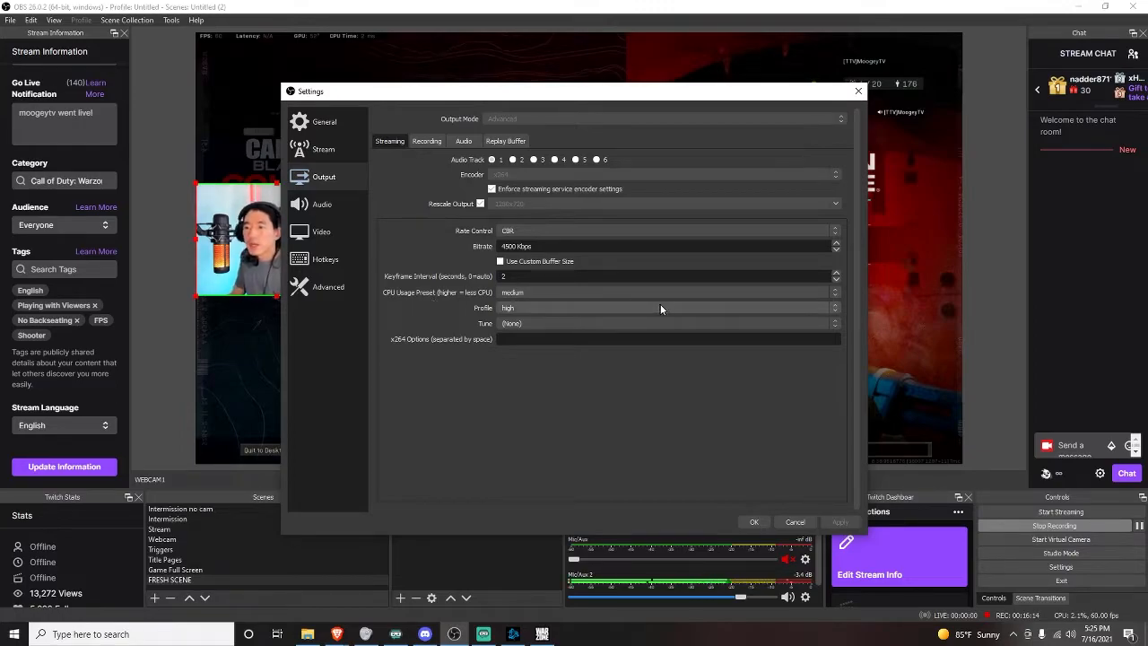
Examine the streaming encoder's CPU usage preset options and the Output Audio and Recording tabs.
left_click(822, 293)
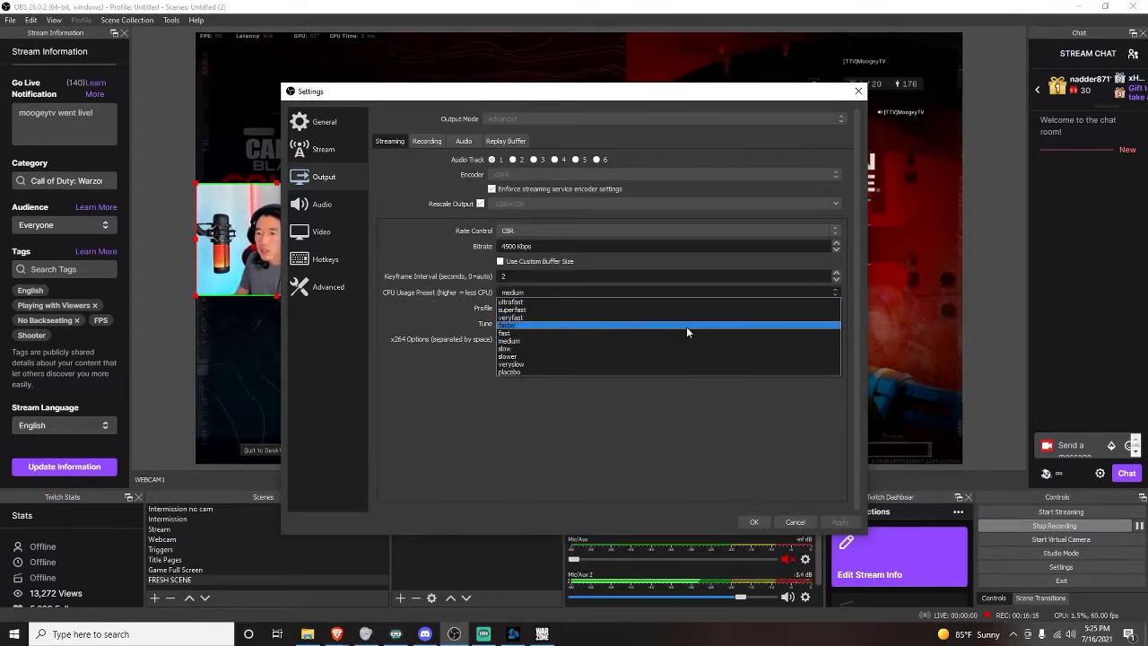
left_click(620, 477)
left_click(549, 290)
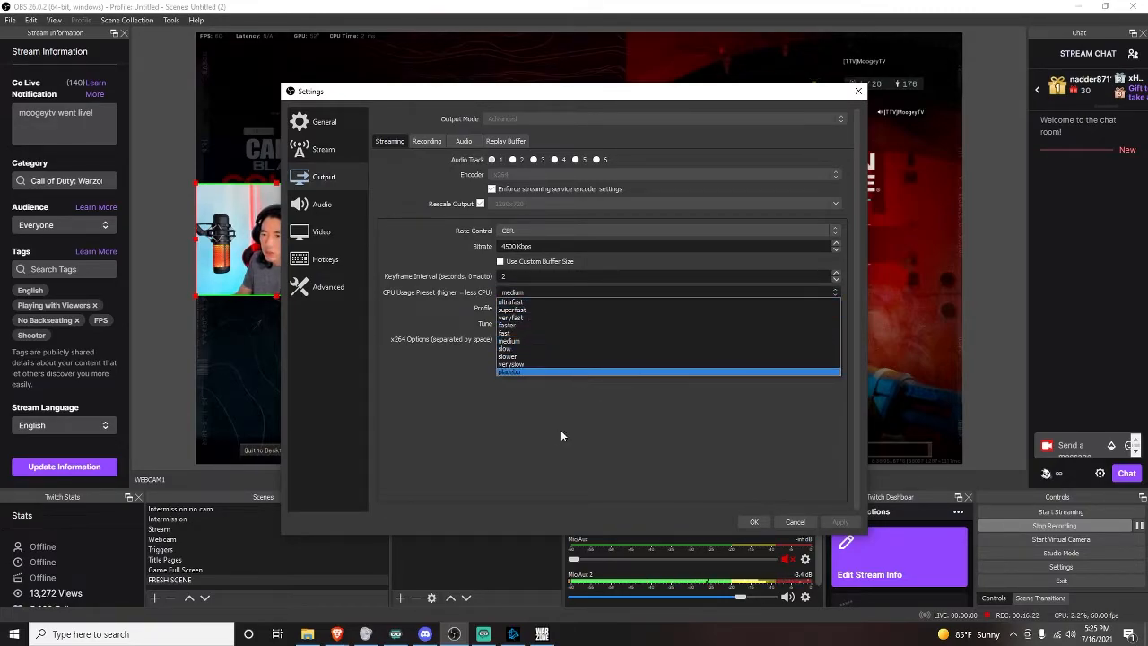
left_click(530, 437)
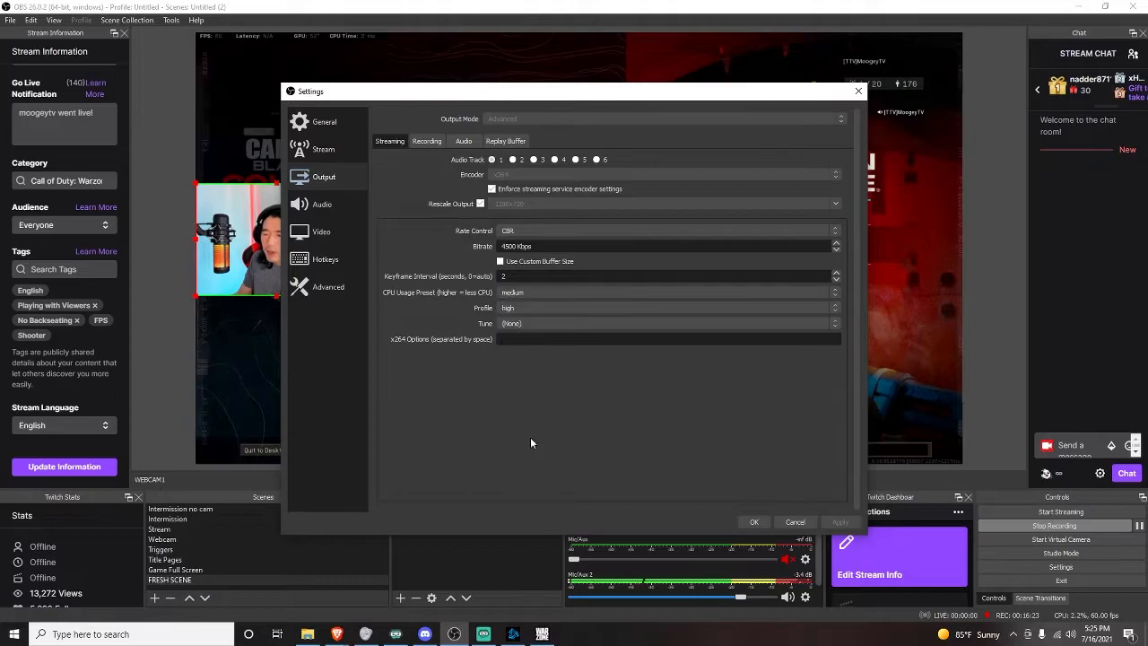
left_click(837, 294)
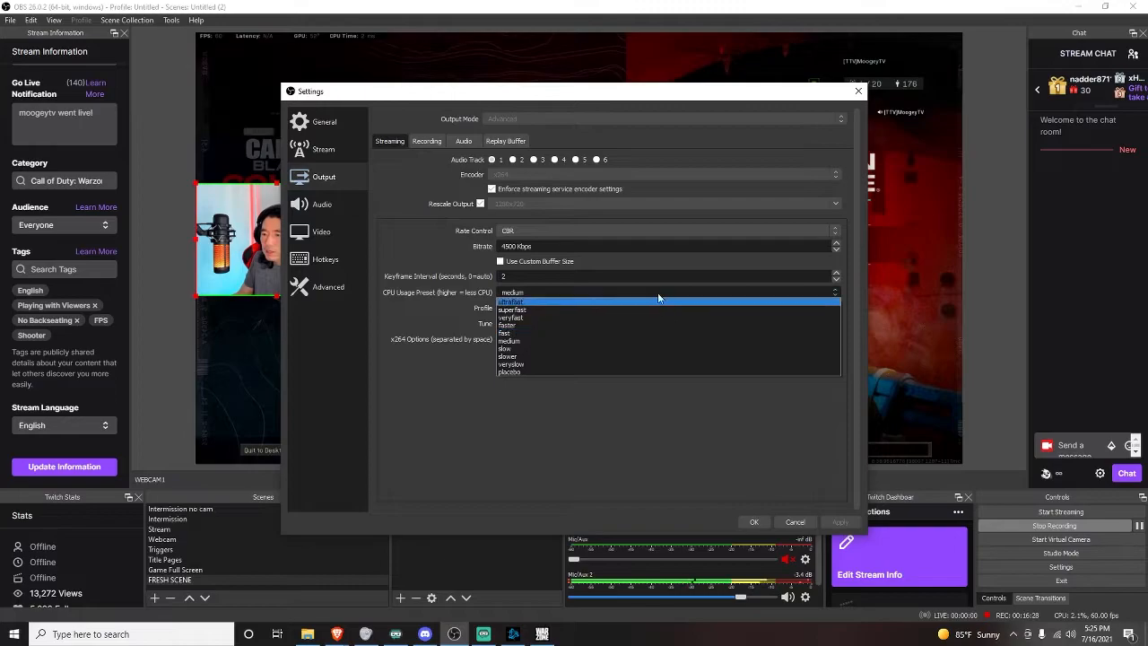
left_click(610, 420)
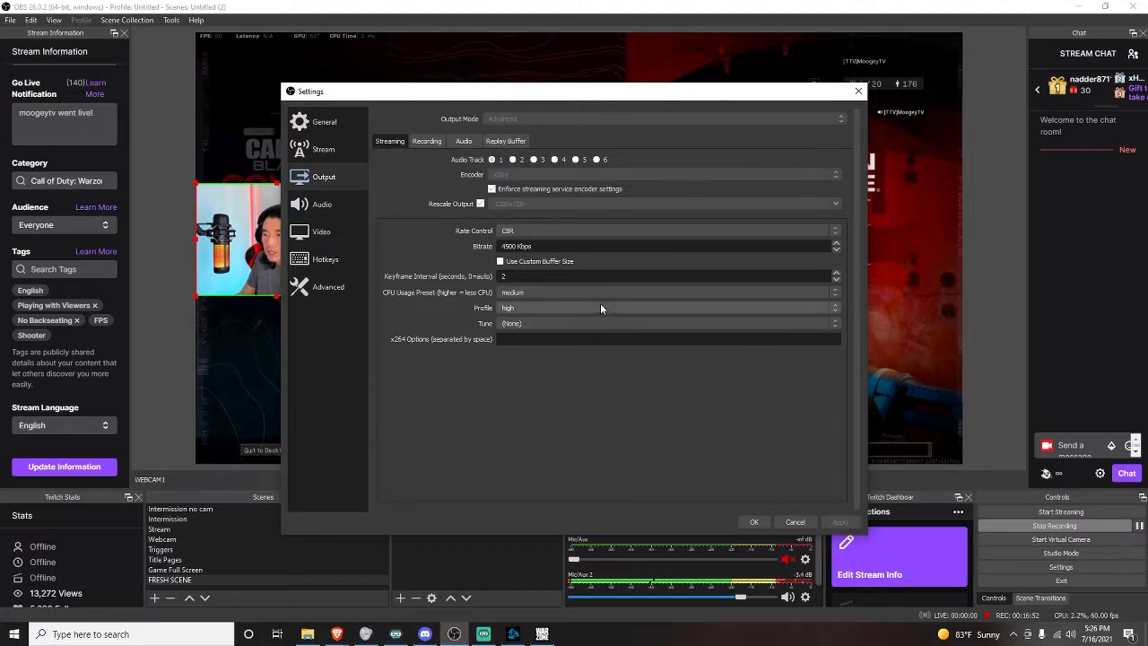
left_click(463, 141)
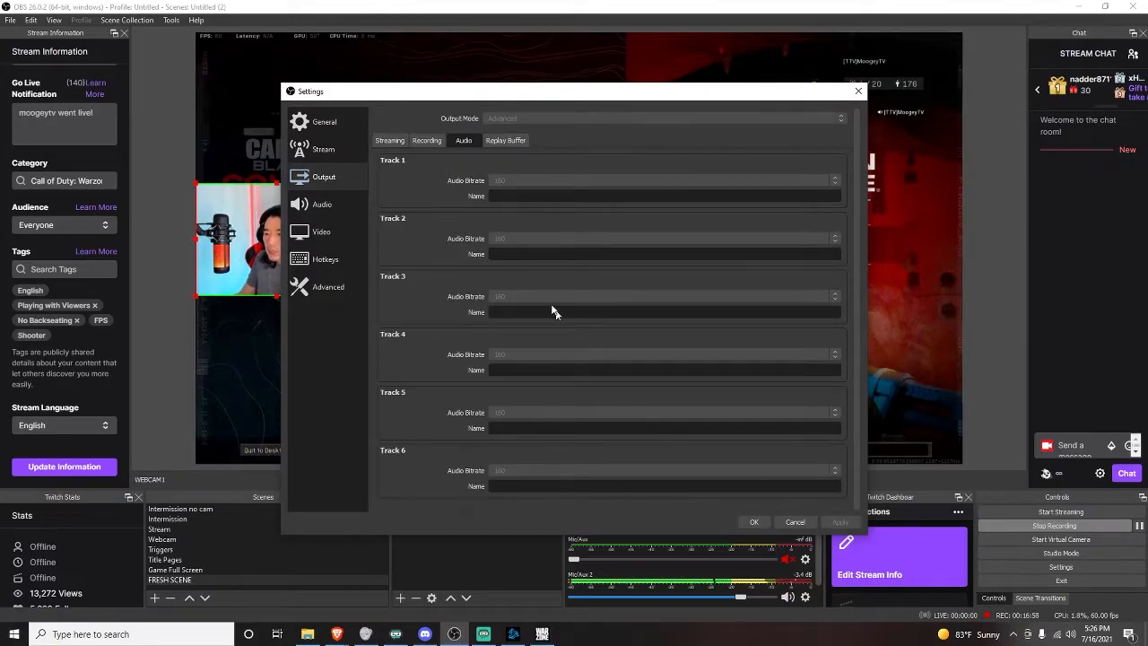
left_click(428, 140)
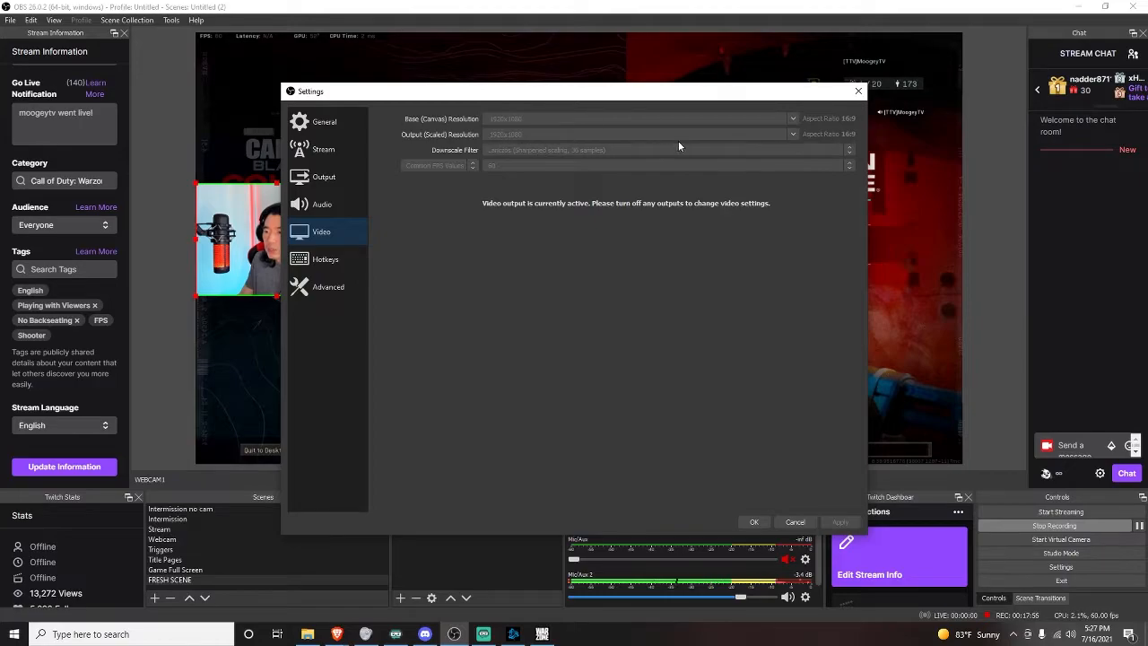
Review the Output page's Streaming tab, then the Video and Audio pages of Settings.
left_click(345, 182)
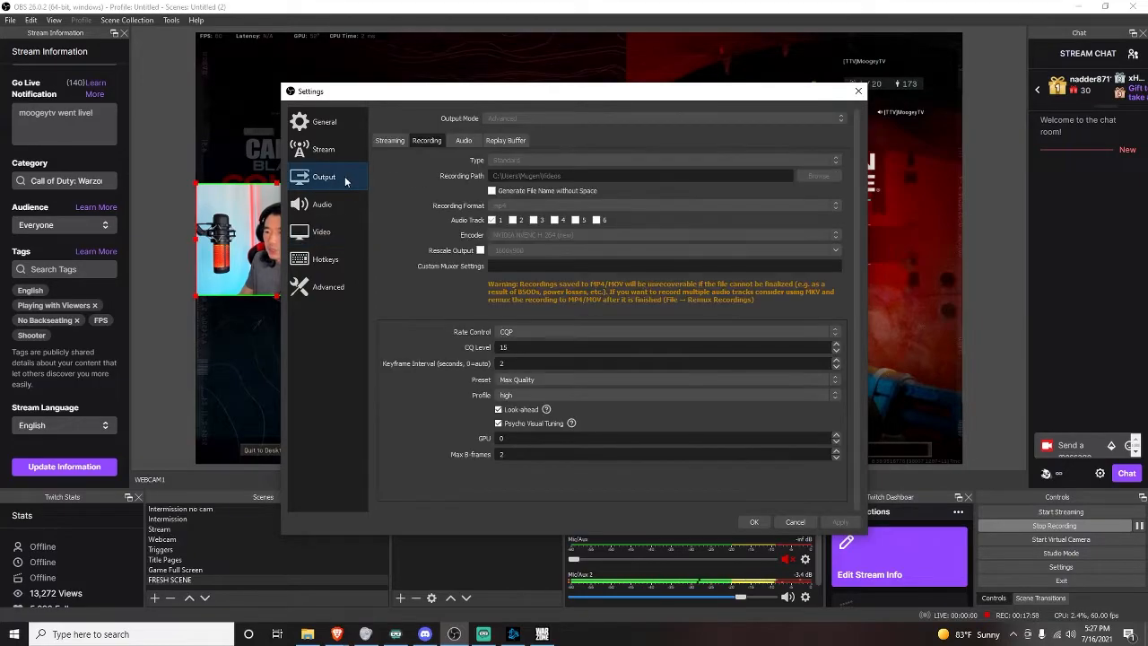
left_click(392, 143)
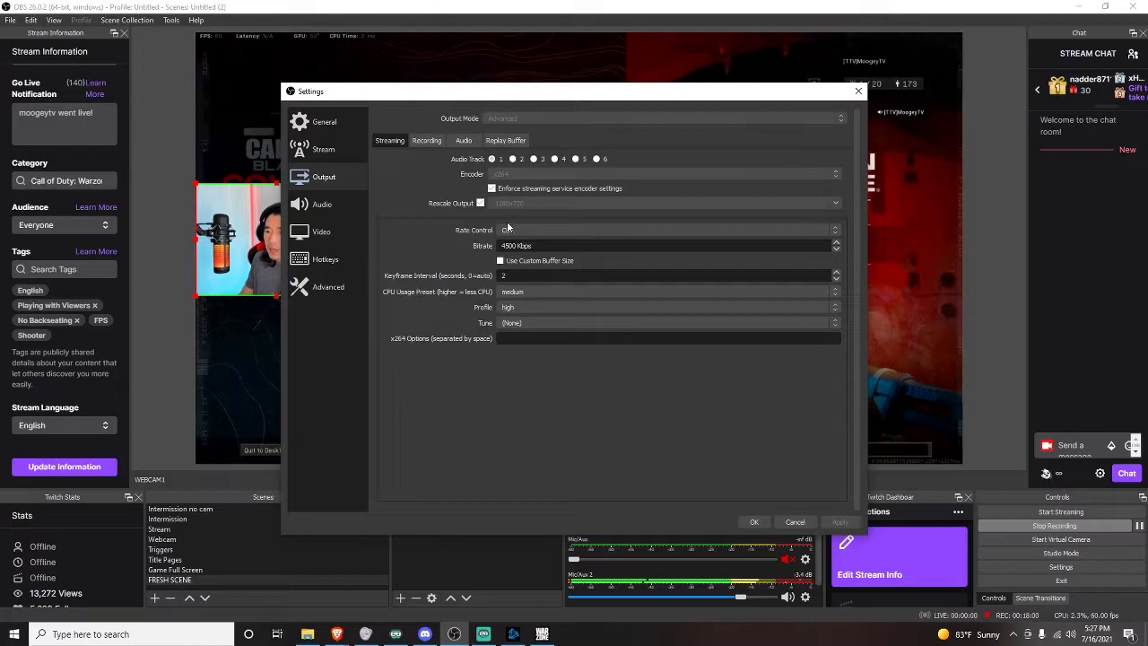
left_click(352, 232)
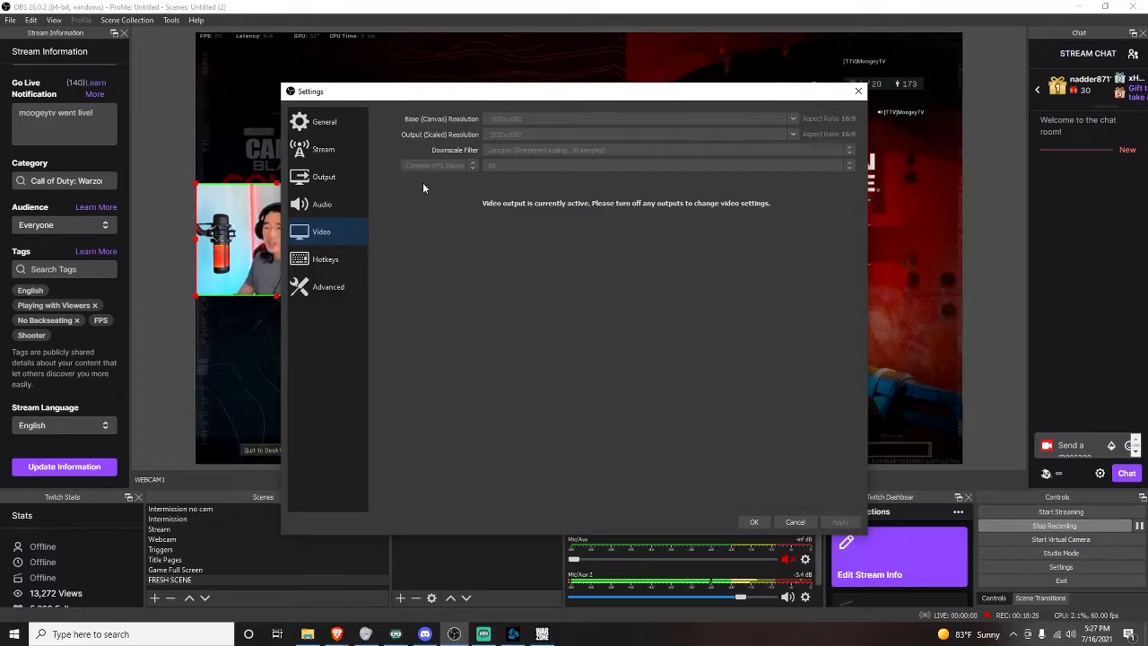
left_click(325, 208)
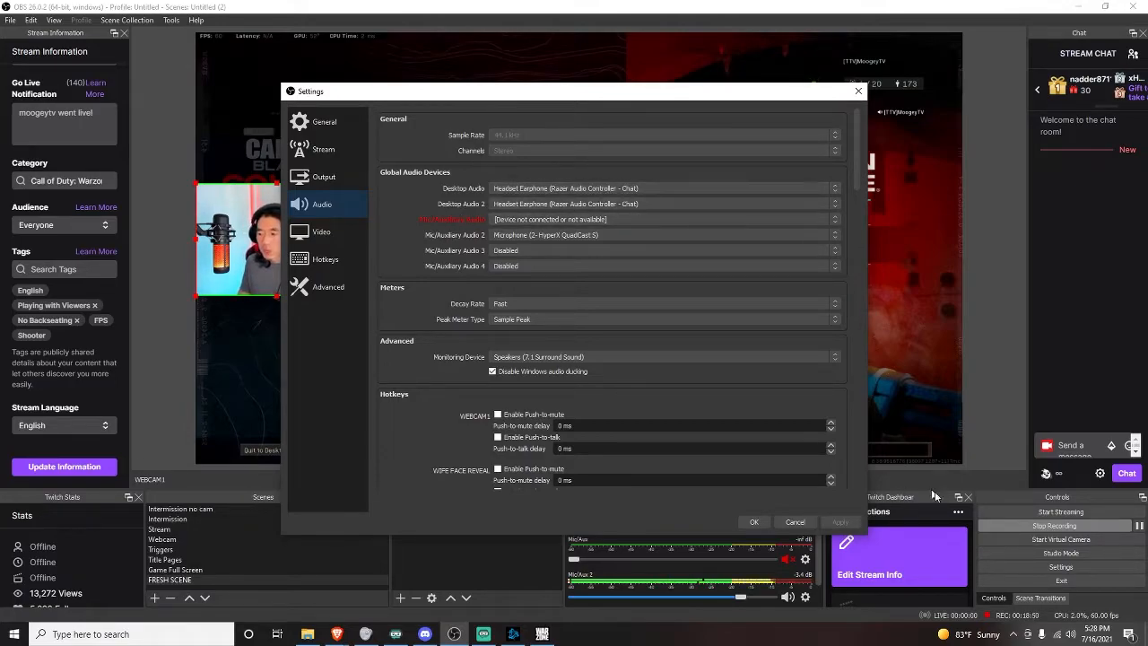
Open the Windows volume mixer and Sound settings to examine the available output devices, then close them.
right_click(1074, 635)
left_click(1038, 562)
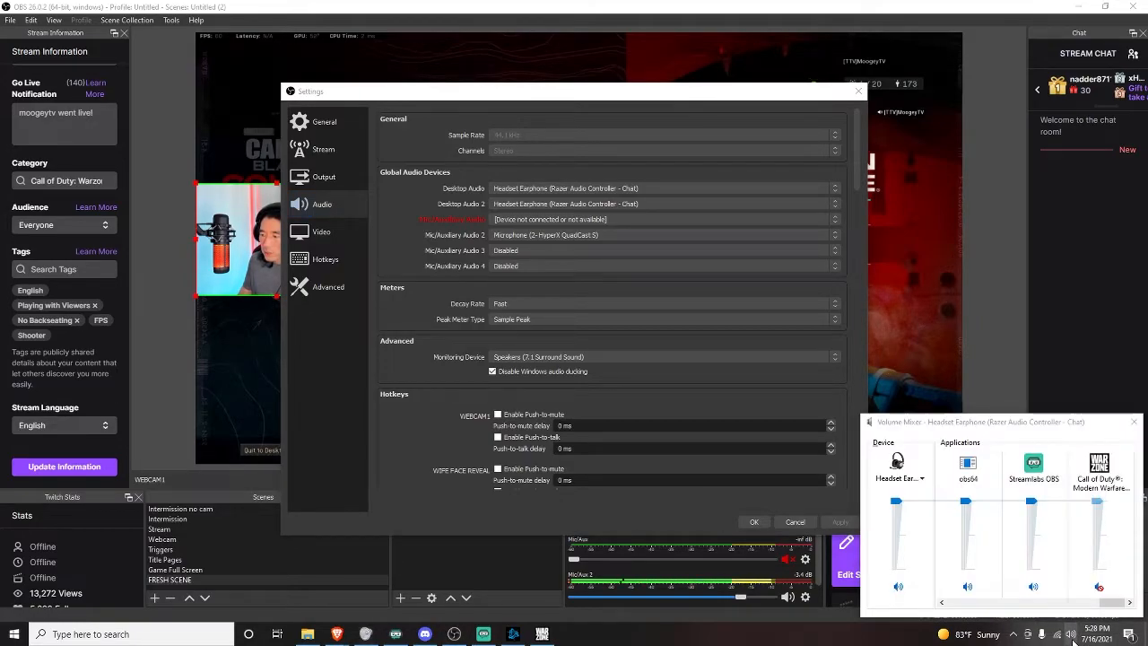
right_click(1073, 636)
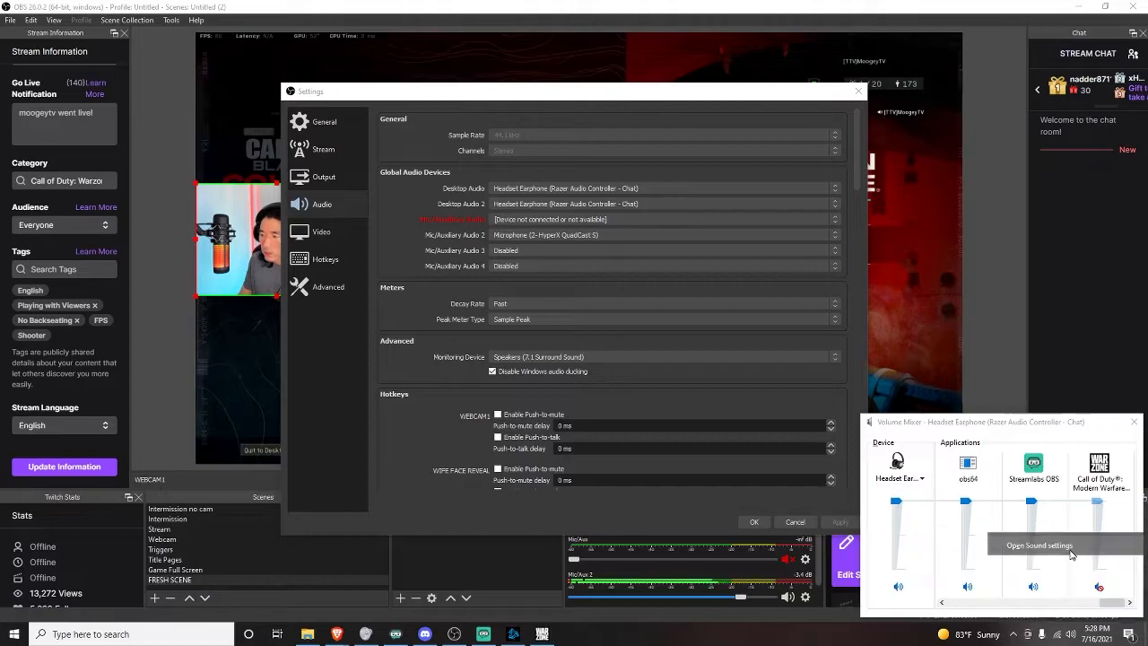
left_click(1059, 545)
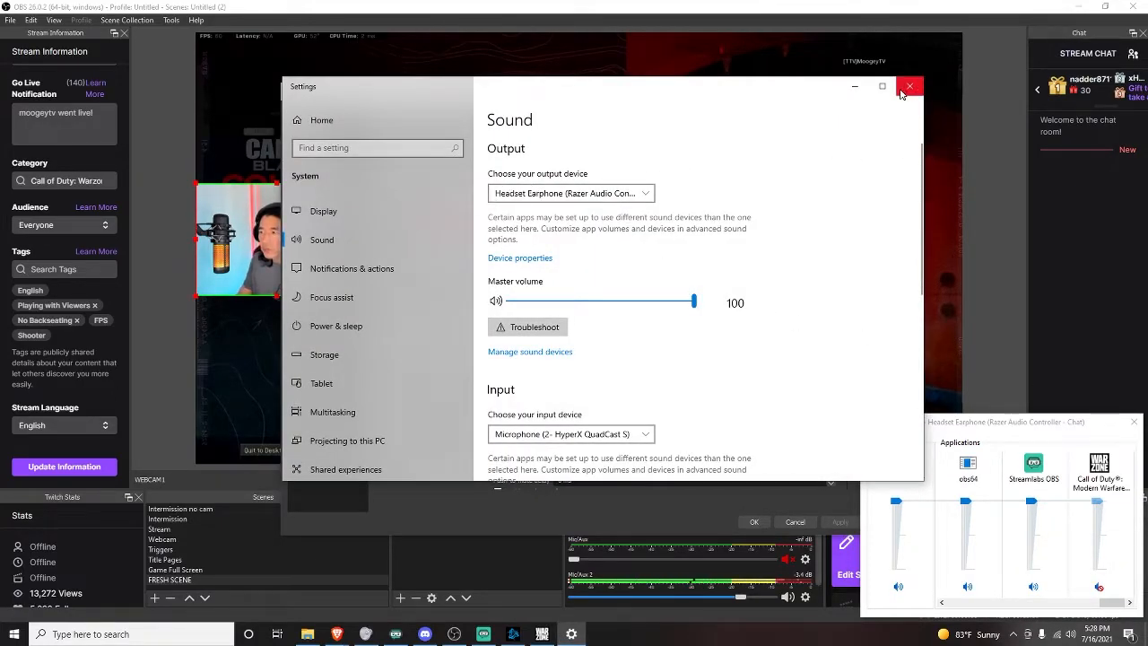
left_click(642, 193)
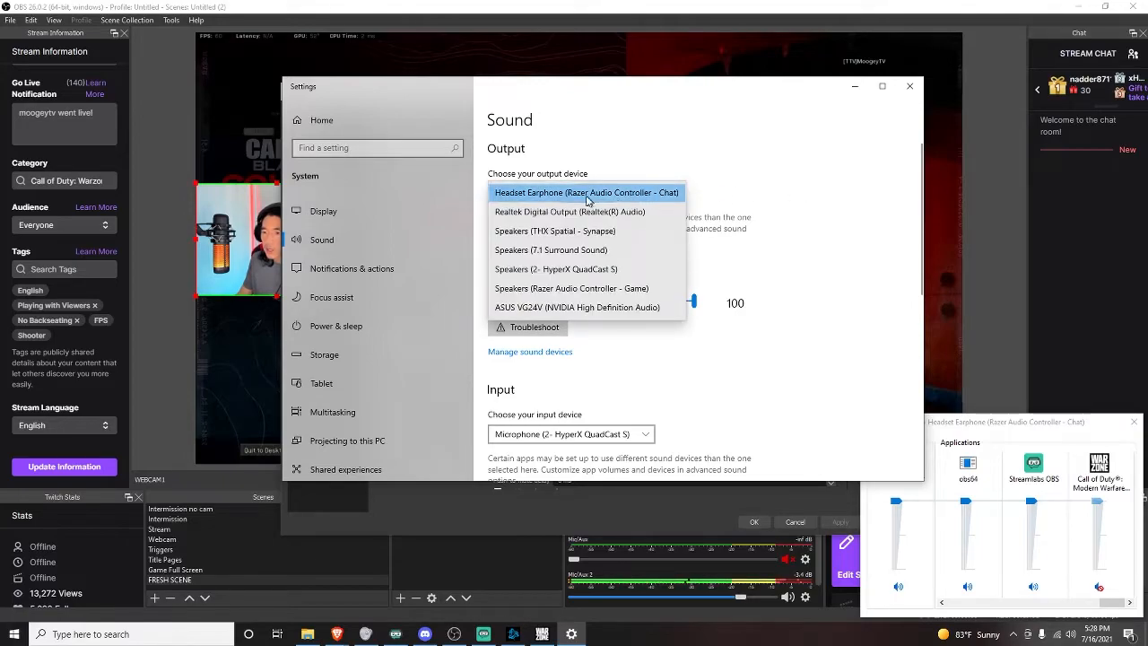
left_click(1131, 421)
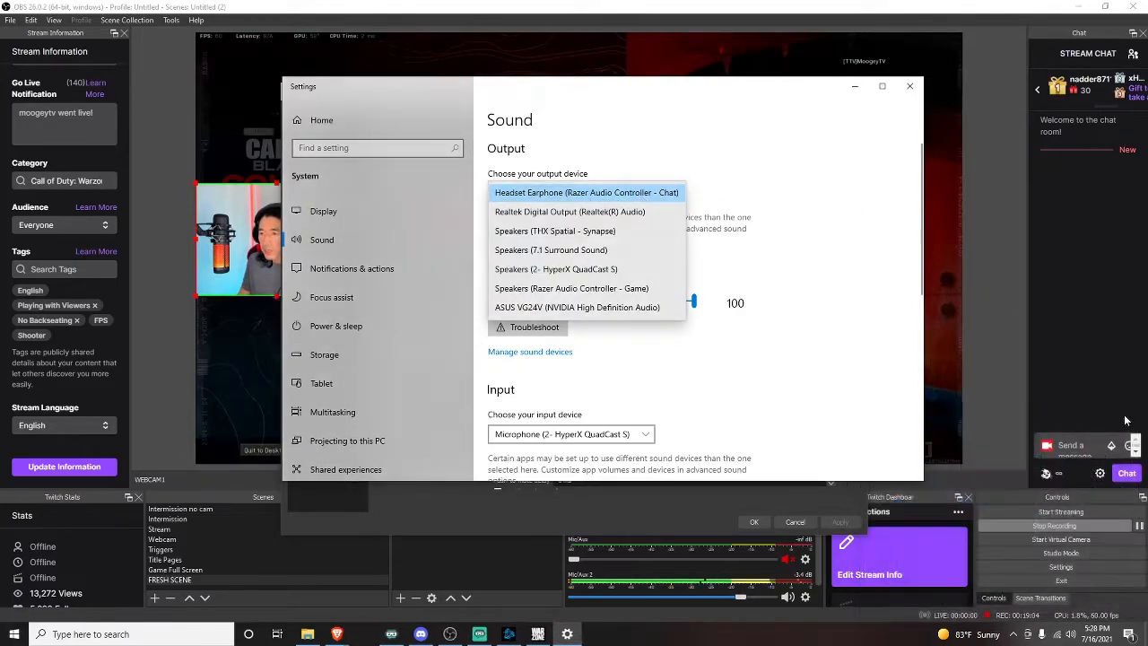
left_click(911, 90)
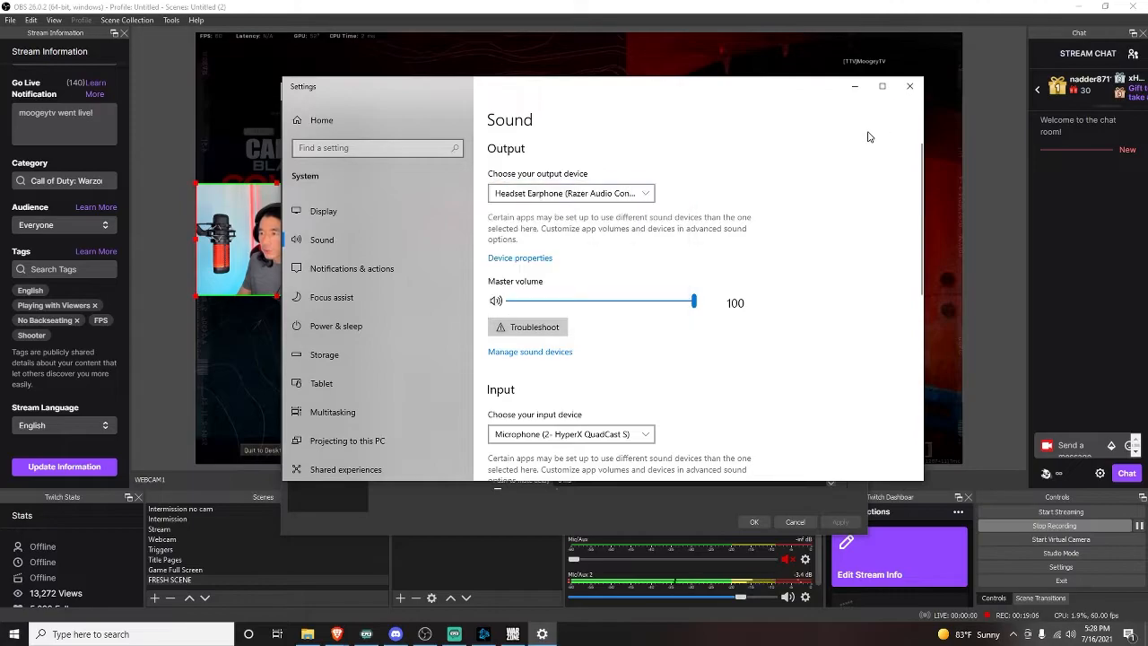
left_click(910, 86)
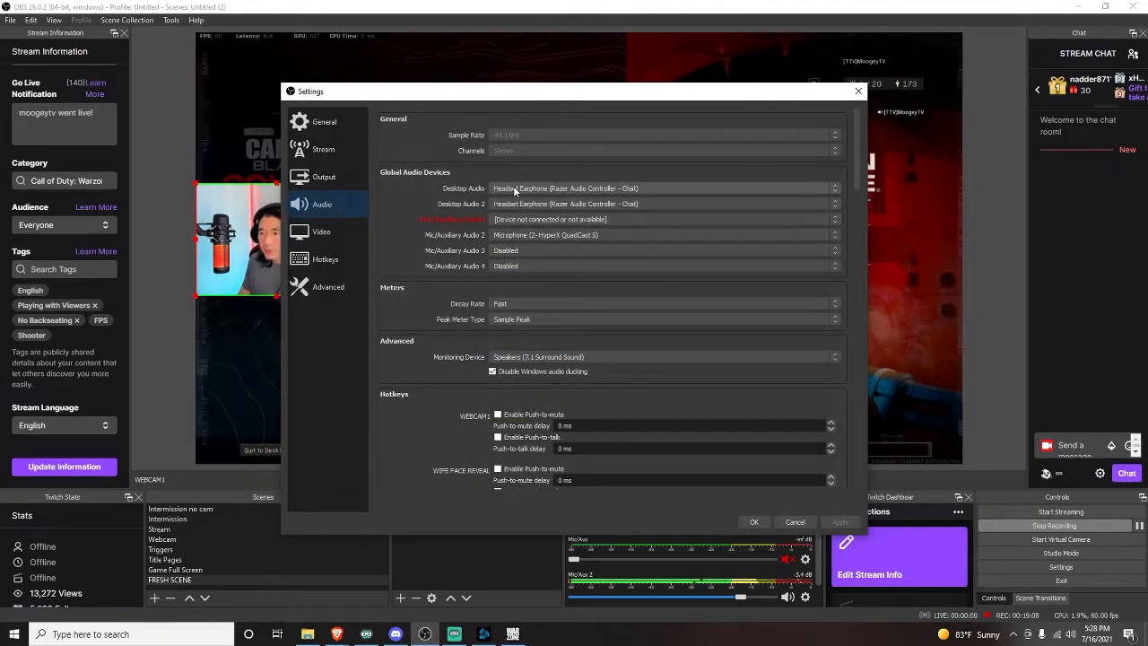
Examine the Desktop Audio and Mic/Auxiliary Audio 2 device options on the Audio page.
left_click(631, 190)
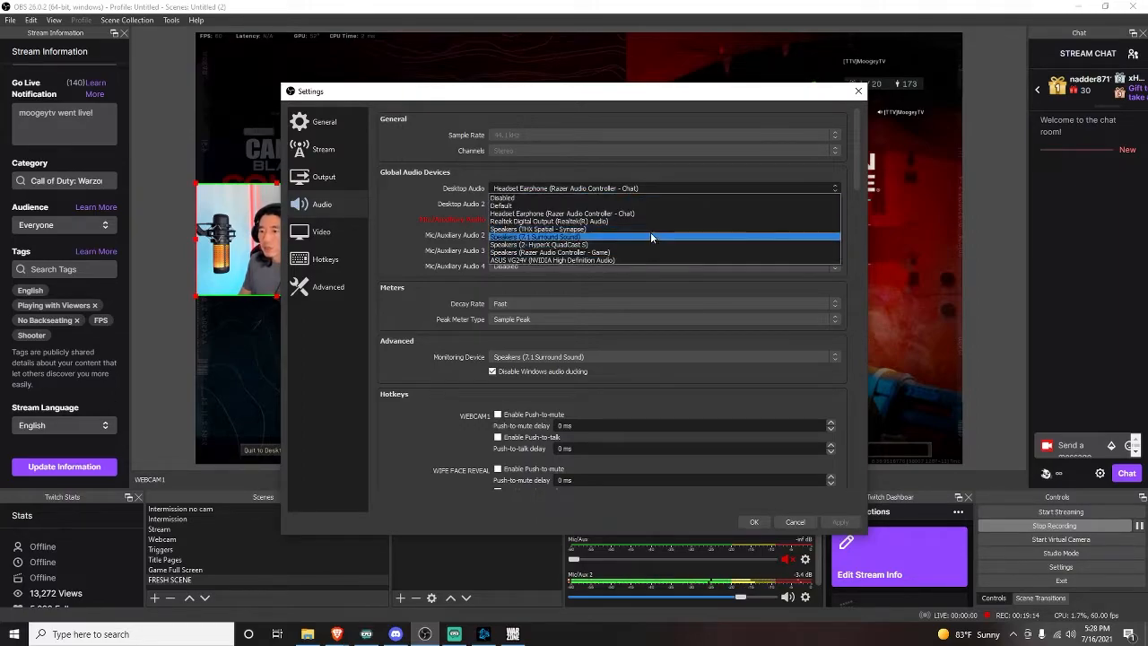
left_click(852, 390)
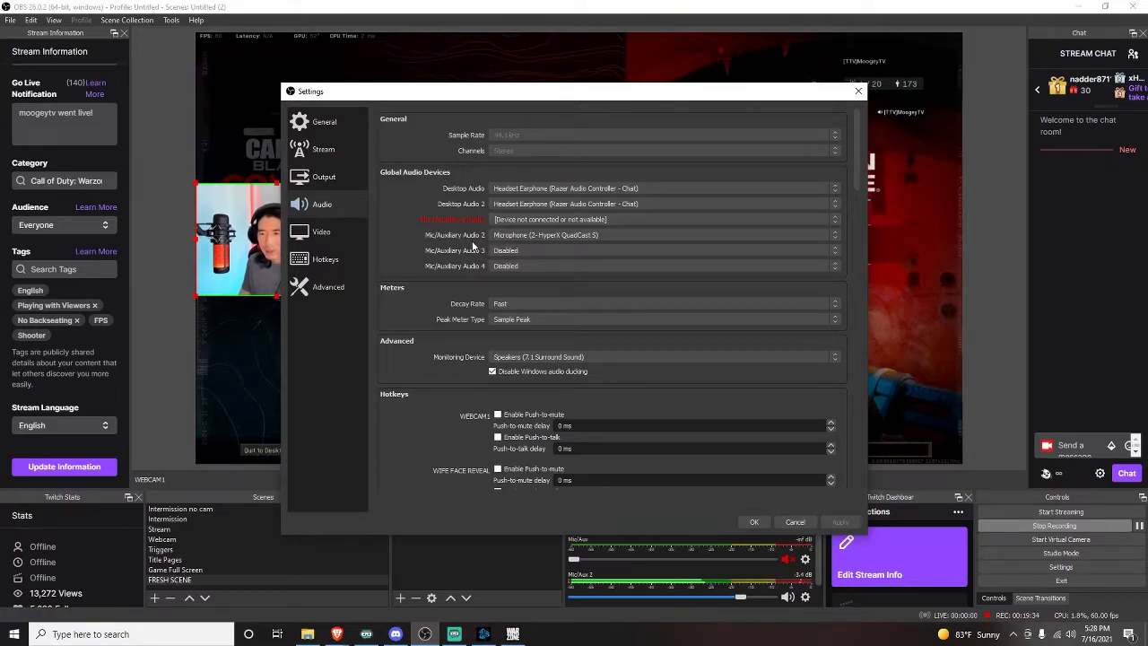
left_click(839, 236)
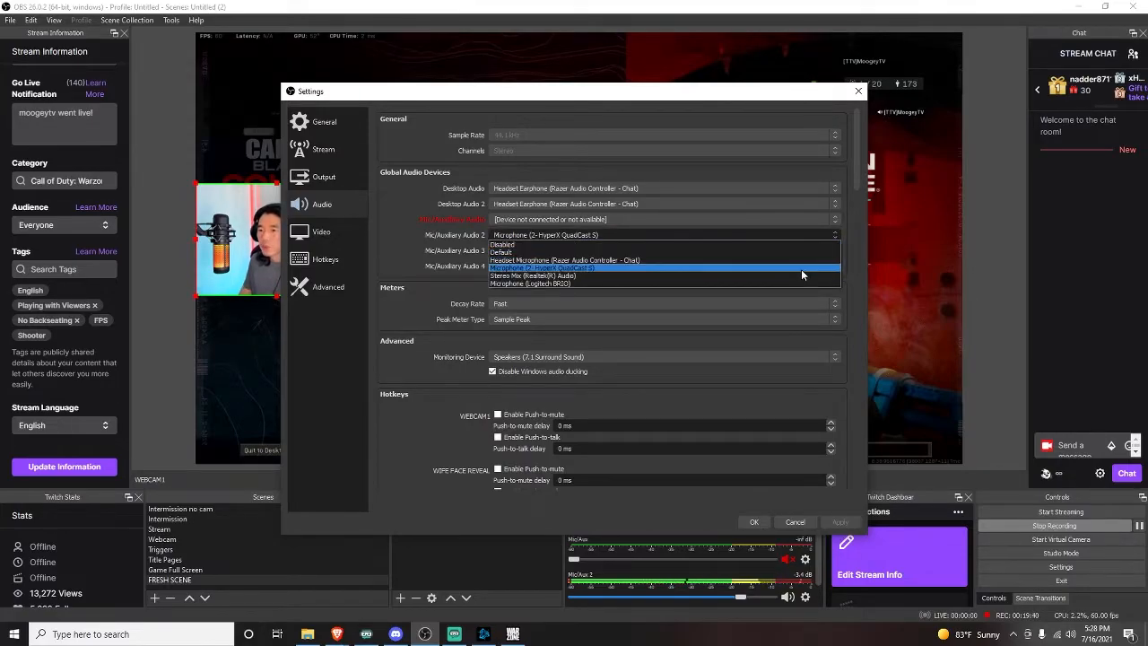
left_click(846, 268)
scroll(854, 259, "down", 5)
scroll(854, 259, "up", 5)
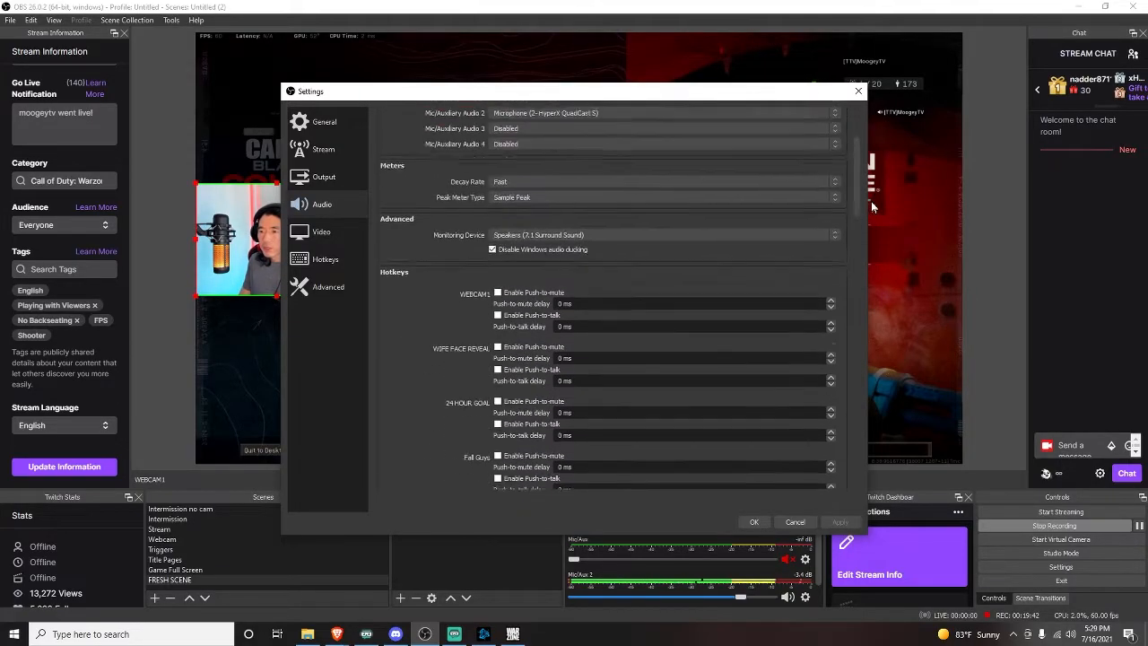
scroll(854, 146, "up", 2)
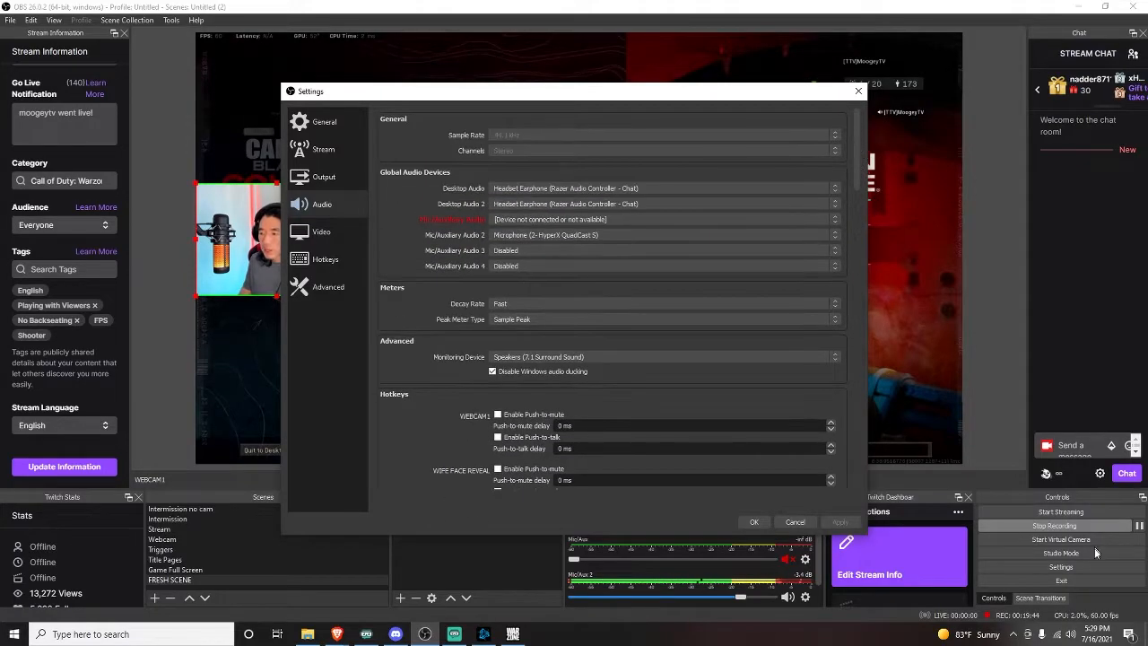
Open the Windows Sound settings to examine the input device, then close them.
right_click(1070, 635)
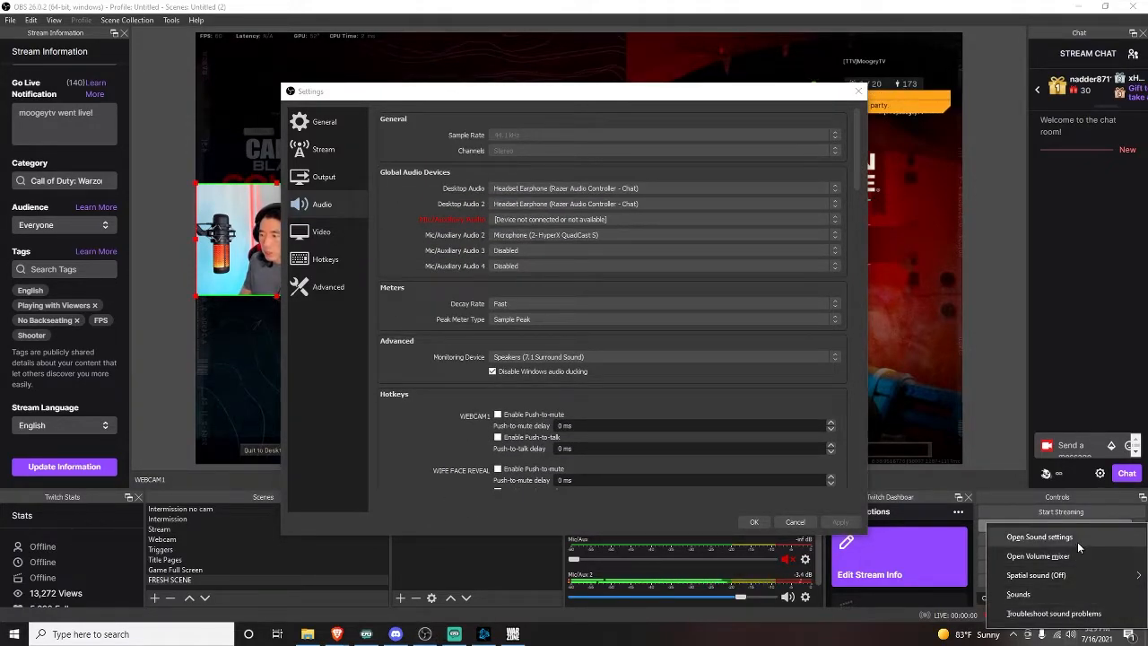
left_click(1077, 538)
scroll(700, 323, "down", 3)
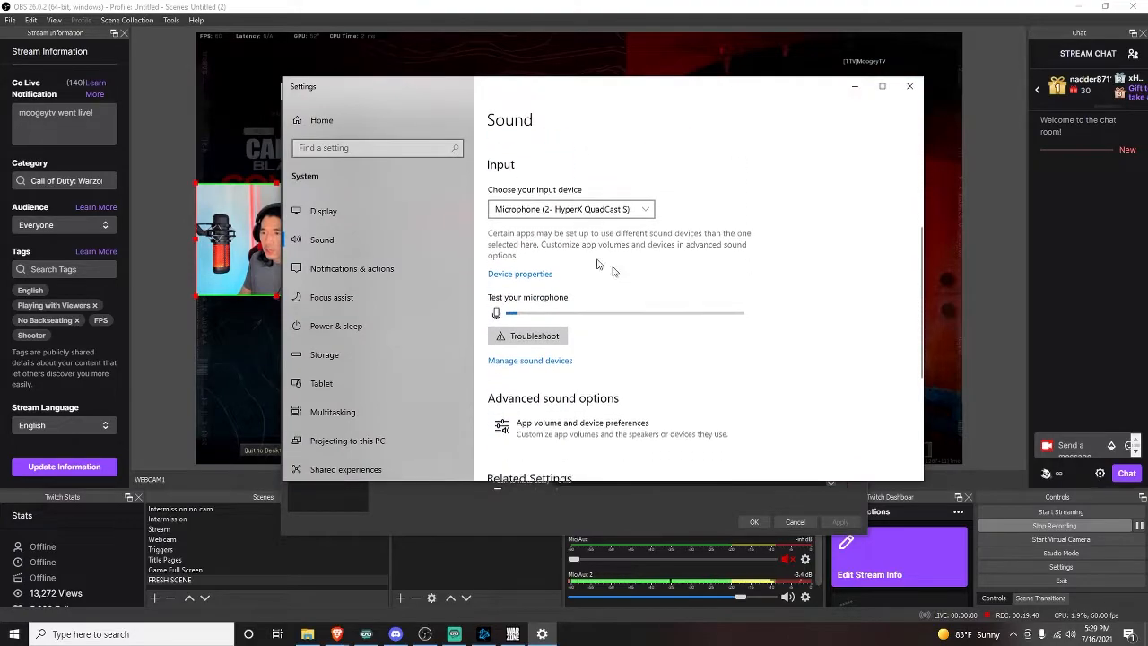
scroll(565, 238, "up", 1)
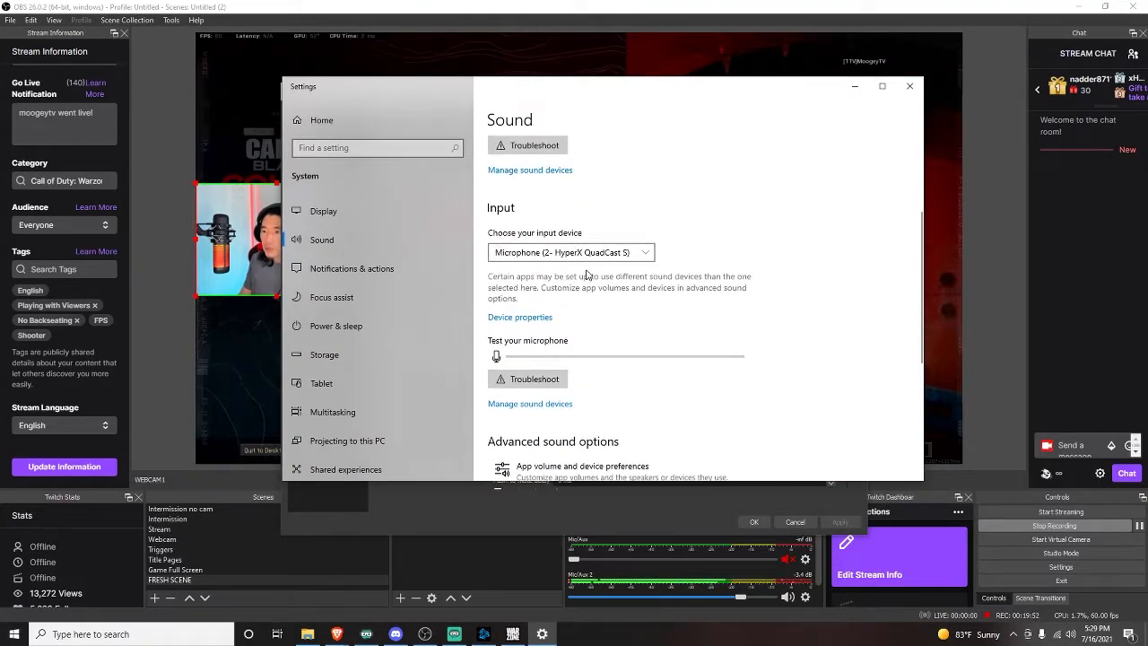
left_click(914, 93)
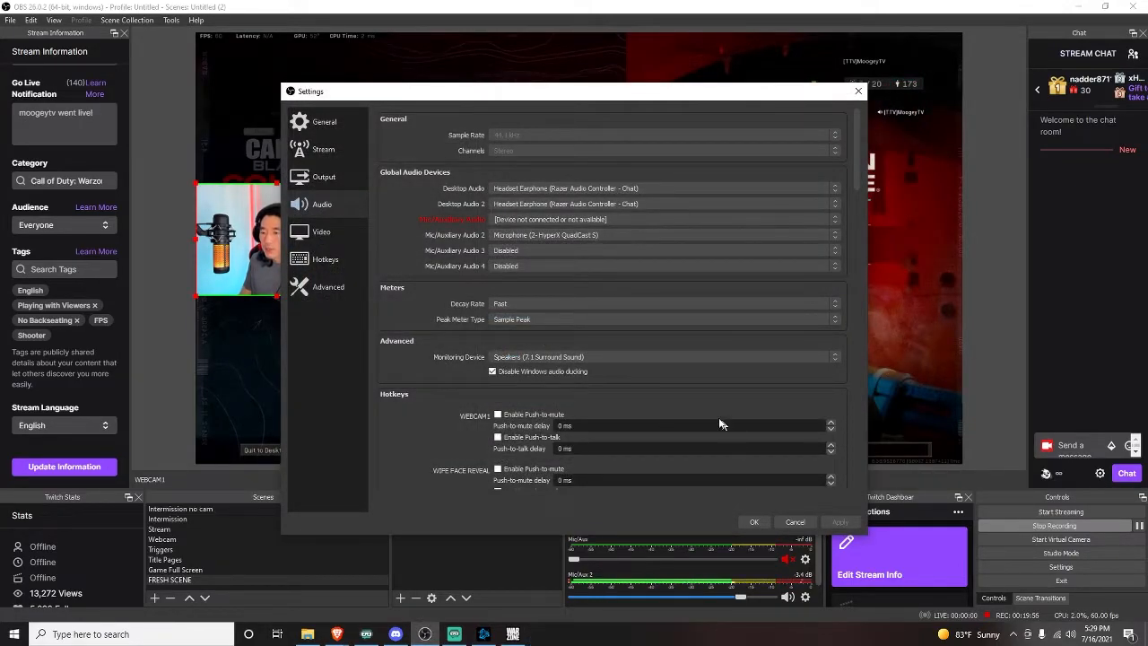
Review the Stream page's service options and Twitch chat add-ons, then close Settings.
scroll(664, 367, "down", 2)
left_click(663, 367)
scroll(664, 367, "up", 2)
left_click(338, 151)
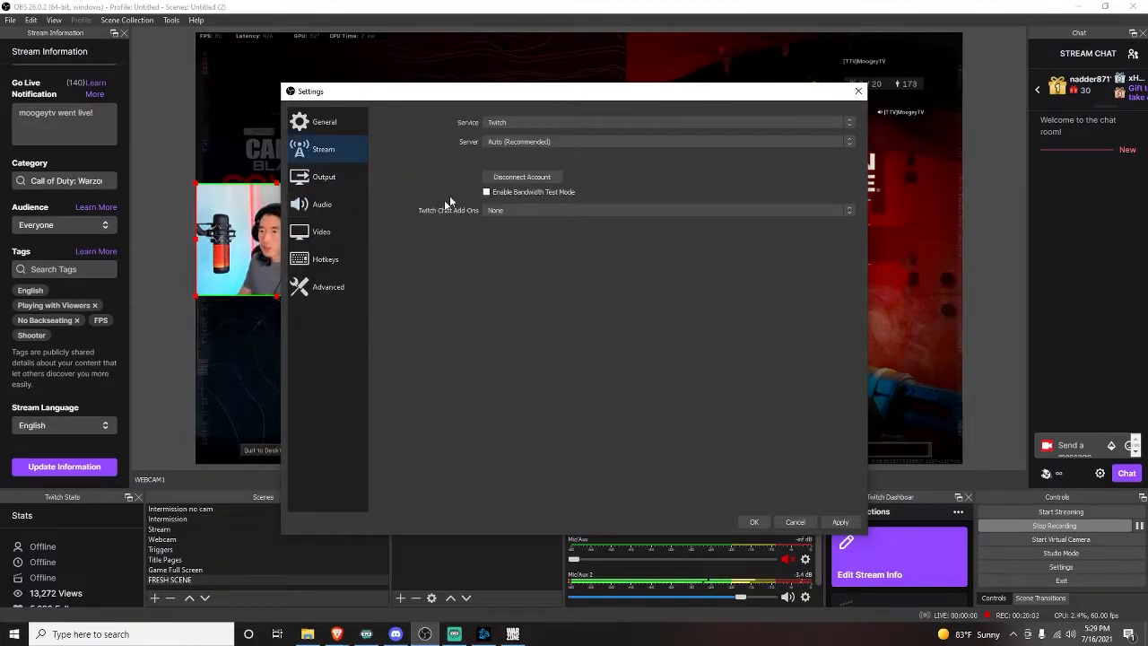
left_click(850, 126)
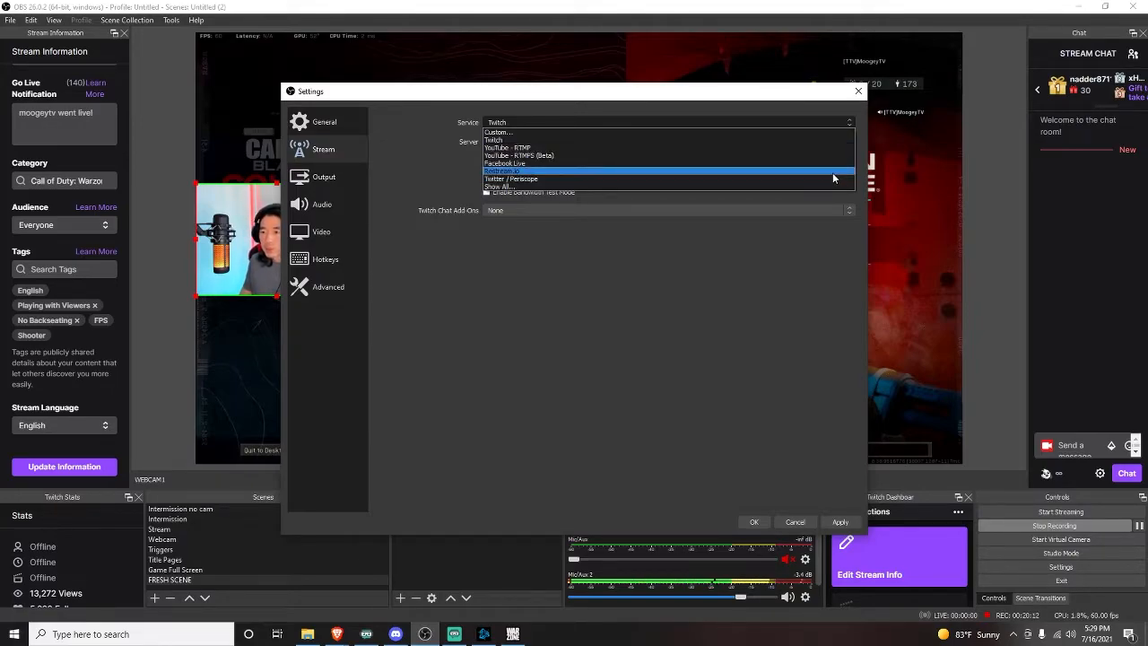
left_click(741, 284)
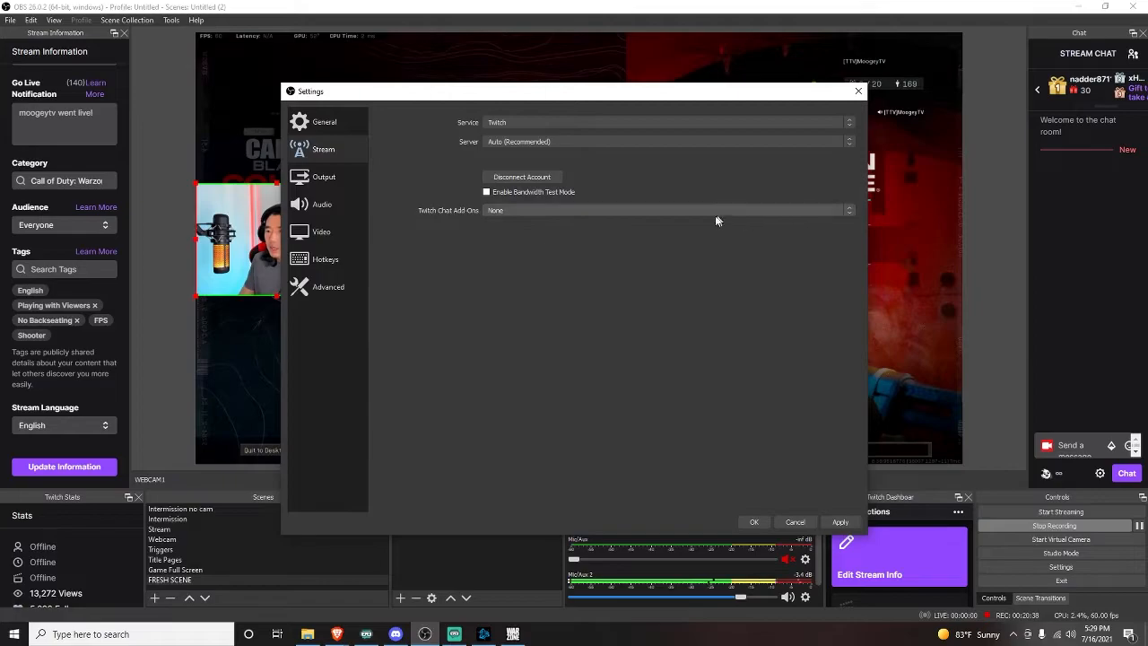
left_click(848, 211)
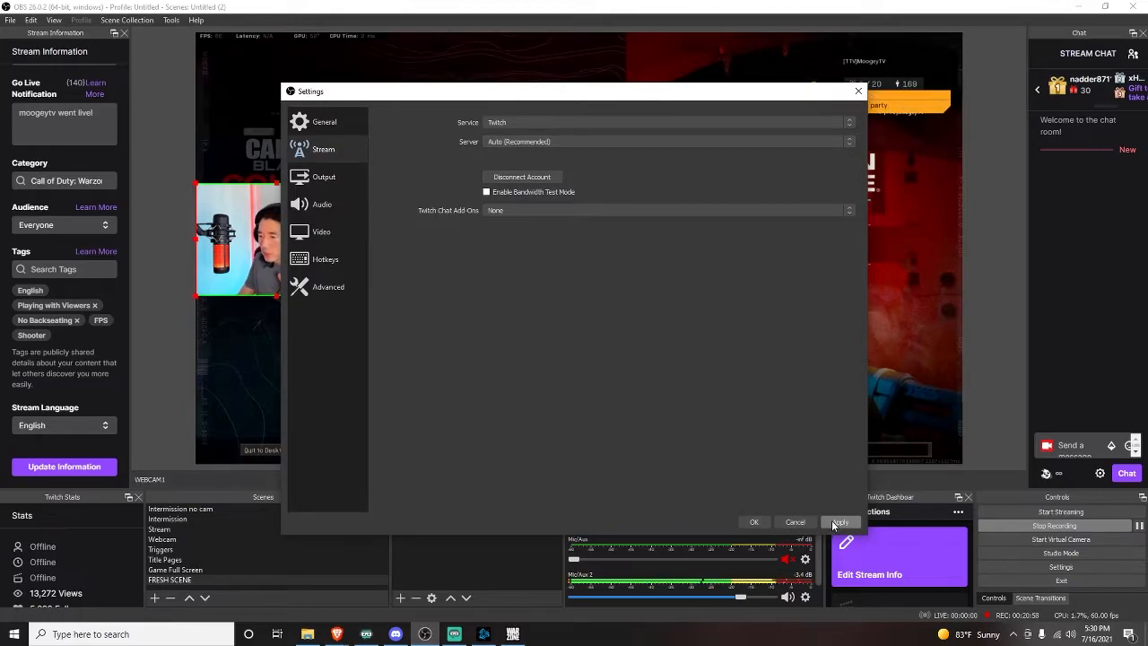
left_click(754, 523)
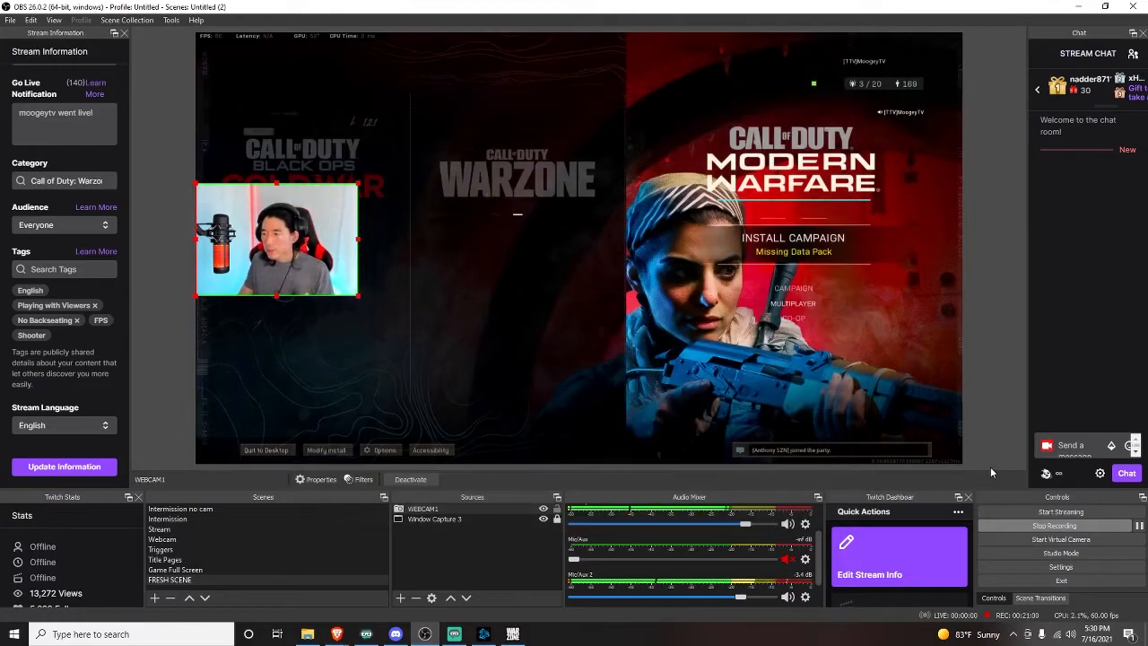